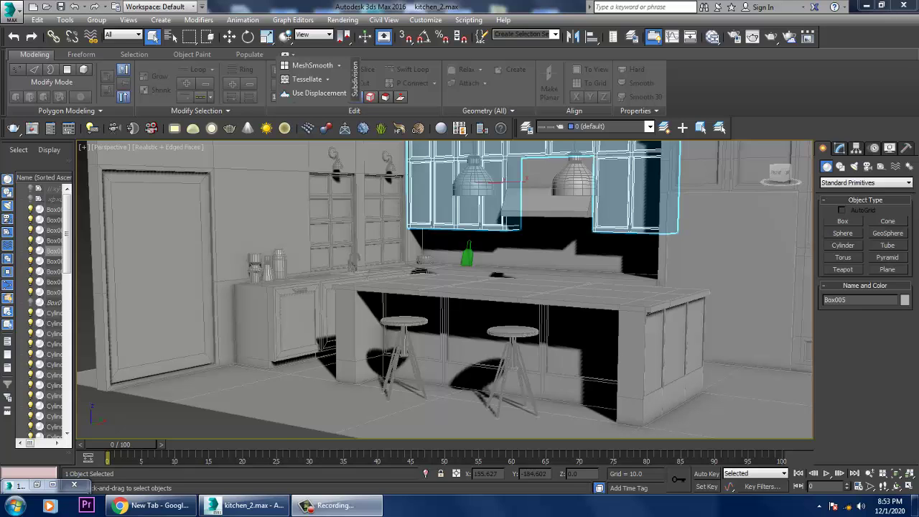
Step: Restore the kitchen reference image beside the model and enlarge it around the stove and range hood
left_click(36, 485)
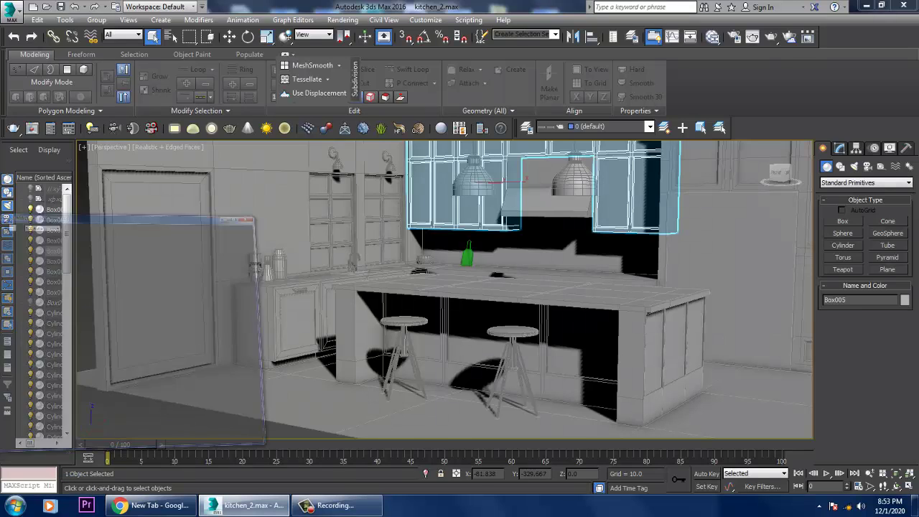
scroll(617, 323, "down", 3)
scroll(618, 287, "up", 10)
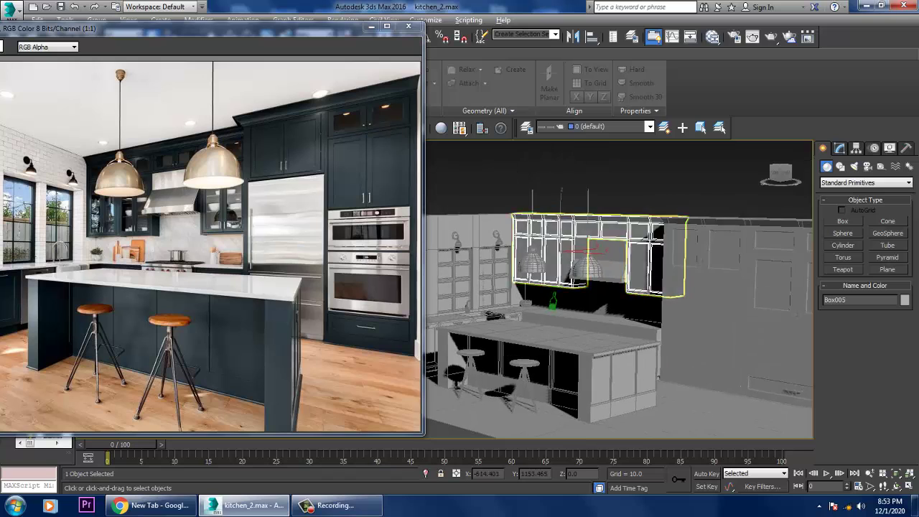
scroll(618, 287, "down", 3)
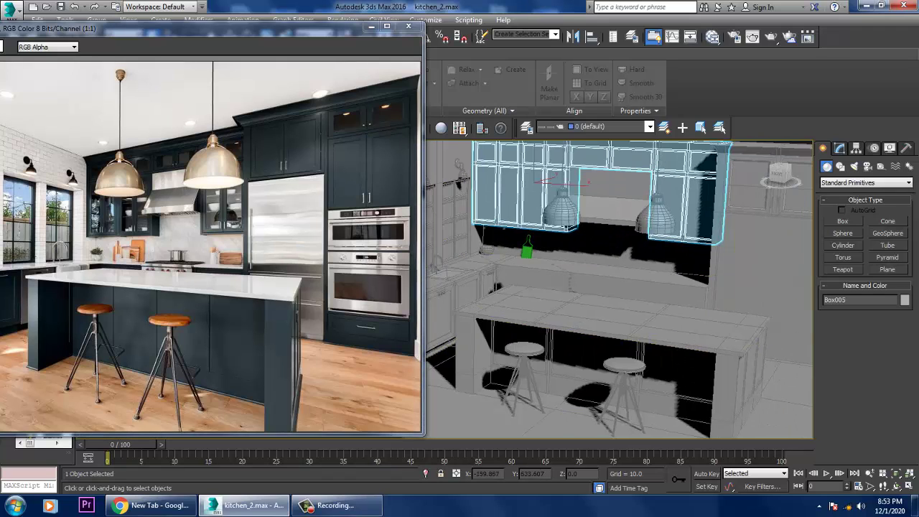
scroll(208, 245, "up", 1)
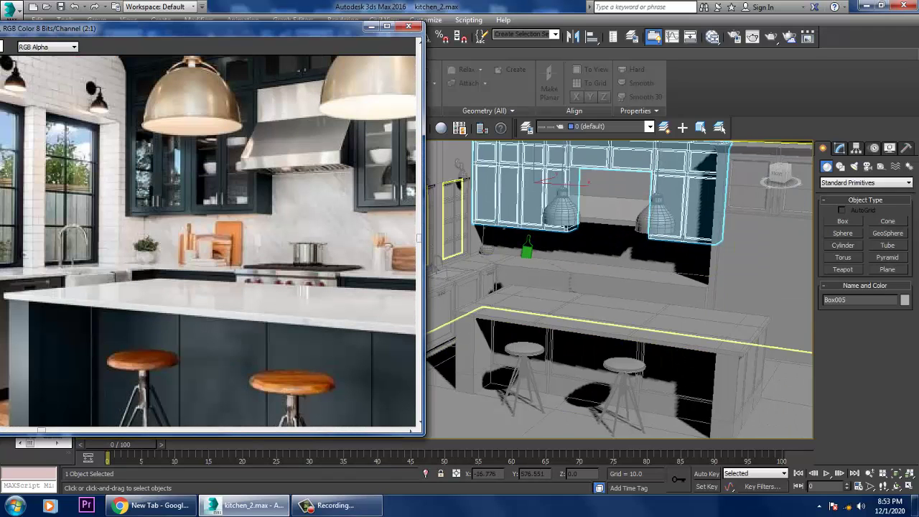
scroll(618, 287, "up", 3)
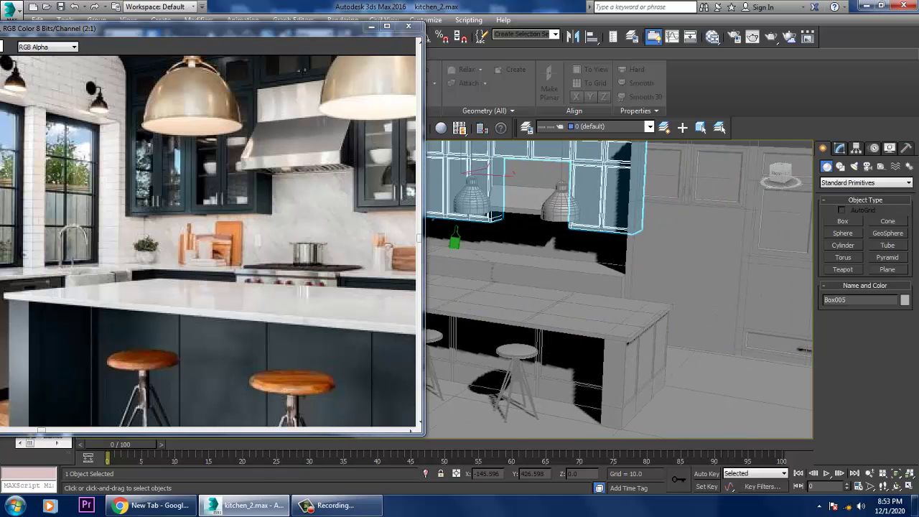
Step: Convert the L-shaped base cabinet to Editable Poly, with the reference image moved aside to clear the view
left_click(531, 287)
scroll(532, 288, "up", 3)
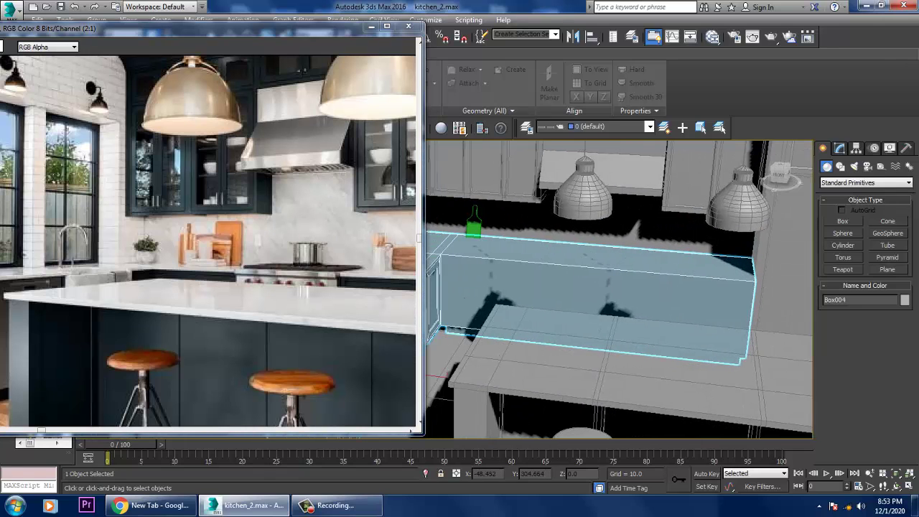
left_click_drag(215, 27, 143, 7)
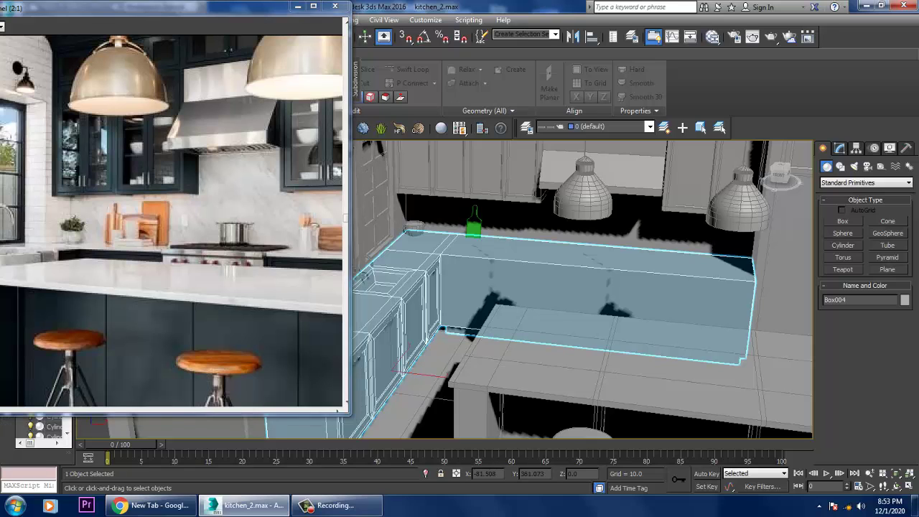
middle_click_drag(582, 287, 529, 279, "alt")
key("w")
right_click(545, 250)
mouse_move(582, 366)
left_click(692, 376)
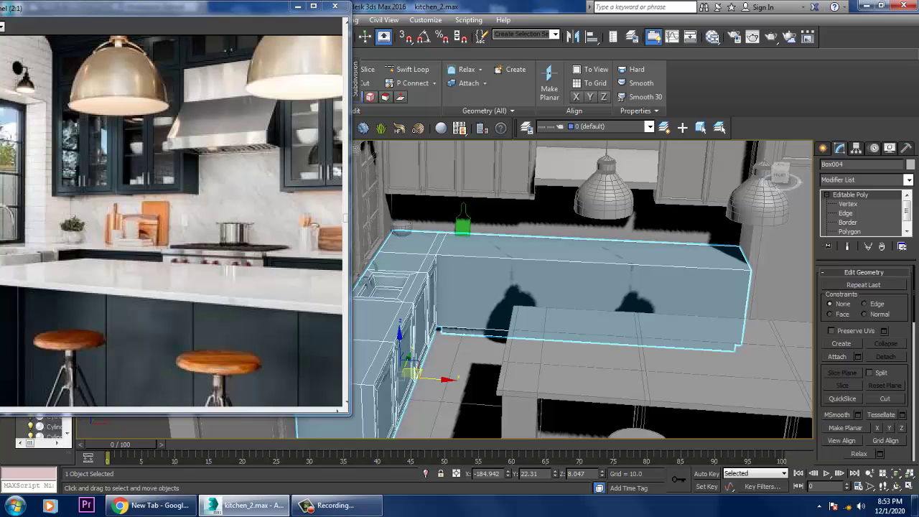
Step: Add two Swift Loop cuts across the back counter run to mark both sides of the stove area
left_click(407, 69)
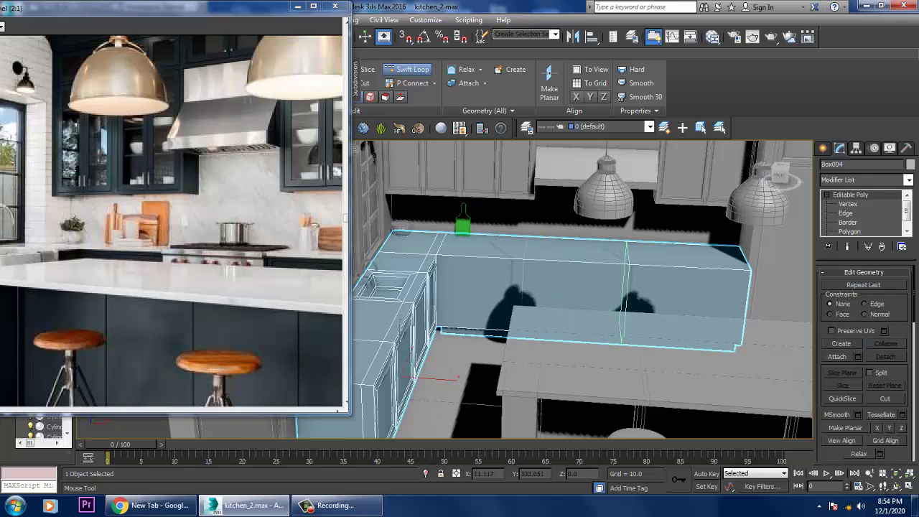
scroll(581, 287, "up", 6)
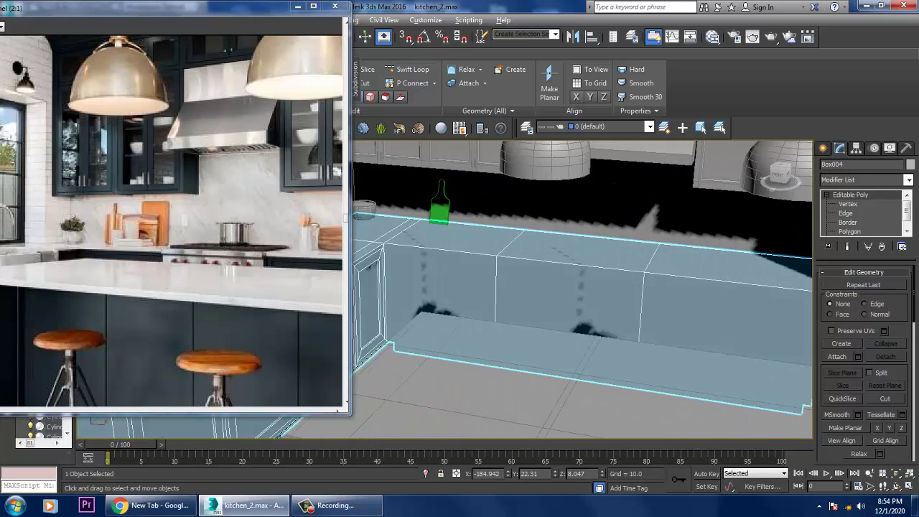
key("Escape")
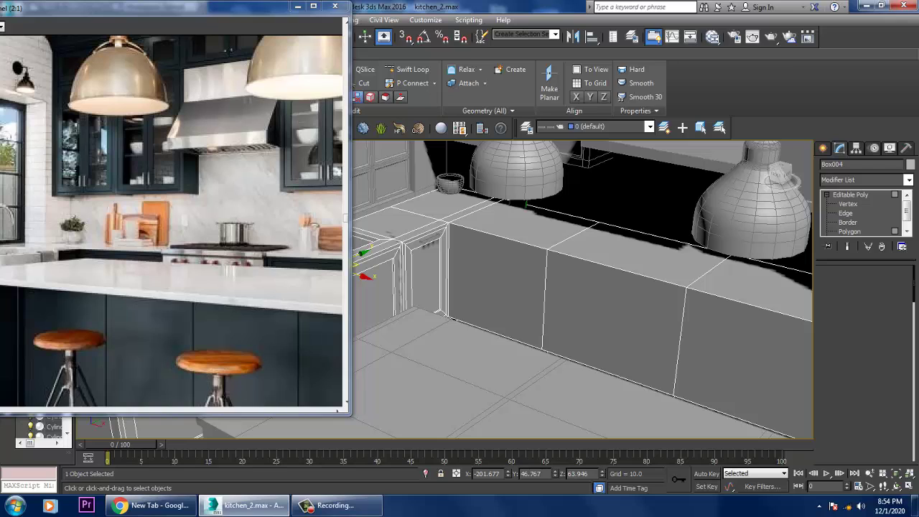
Step: Inset the countertop polygon between the two new loops slightly to outline the stove
key("4")
left_click(639, 251)
scroll(866, 359, "down", 10)
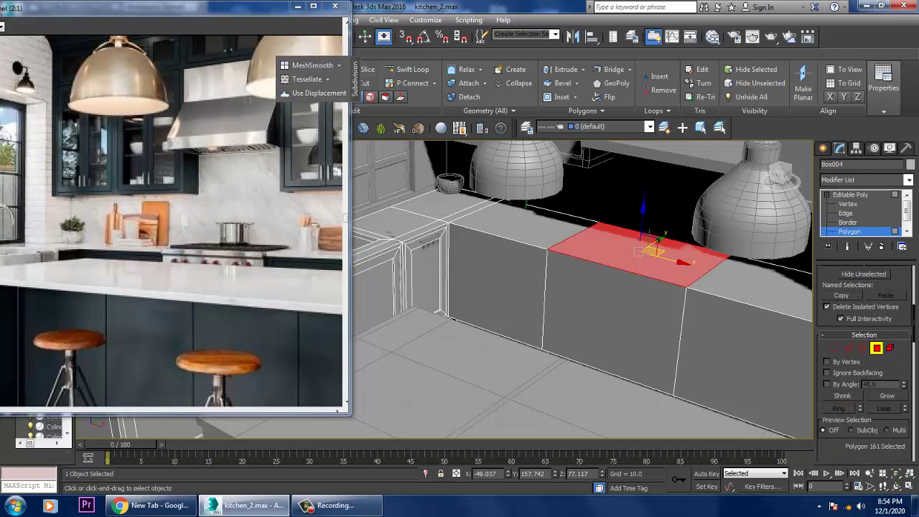
scroll(864, 359, "down", 4)
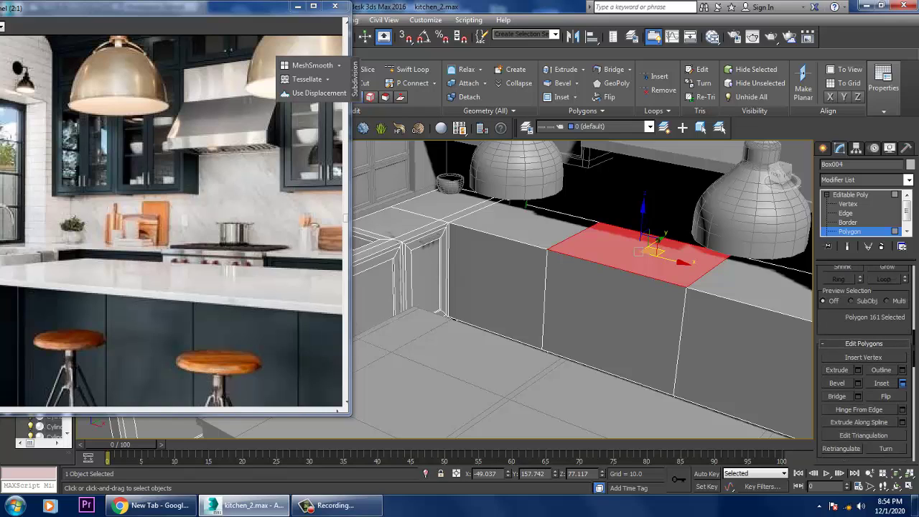
left_click(902, 383)
left_click_drag(453, 312, 450, 313)
left_click(450, 329)
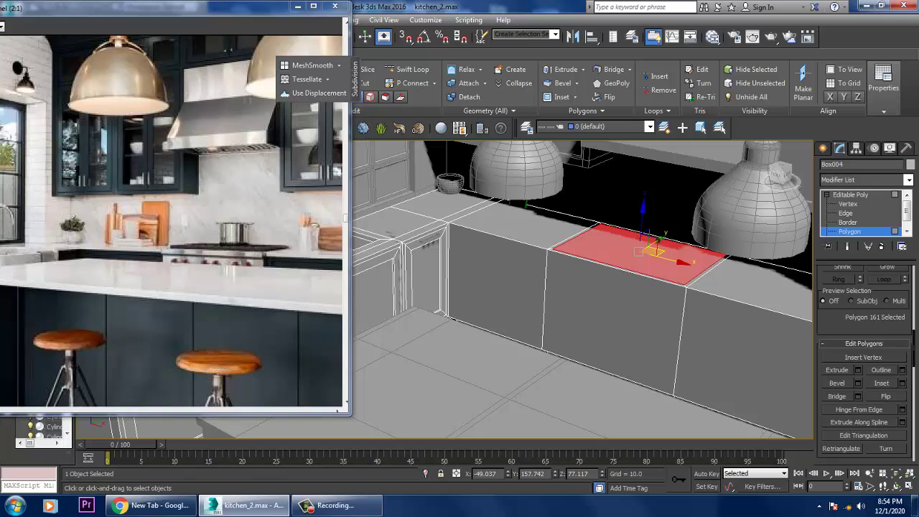
Step: Extrude the inset stove polygon upward with a height of 1.844
left_click(857, 370)
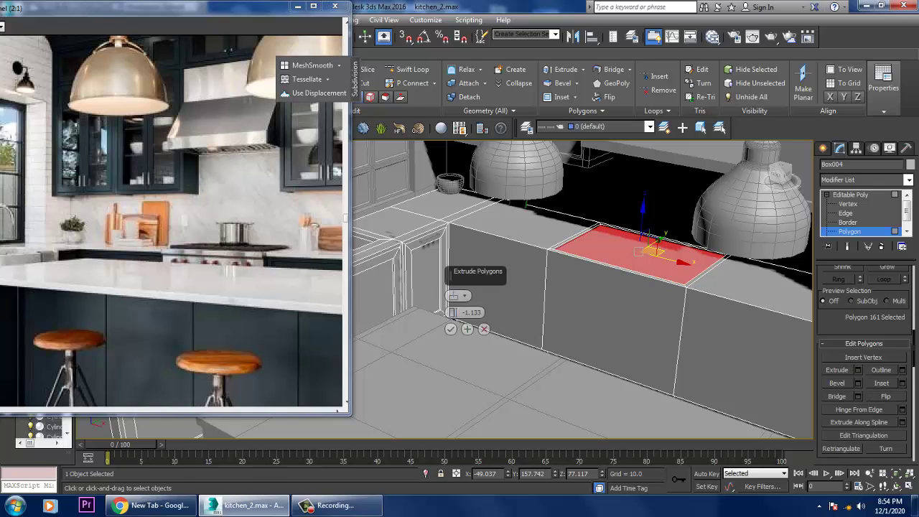
left_click_drag(452, 313, 452, 308)
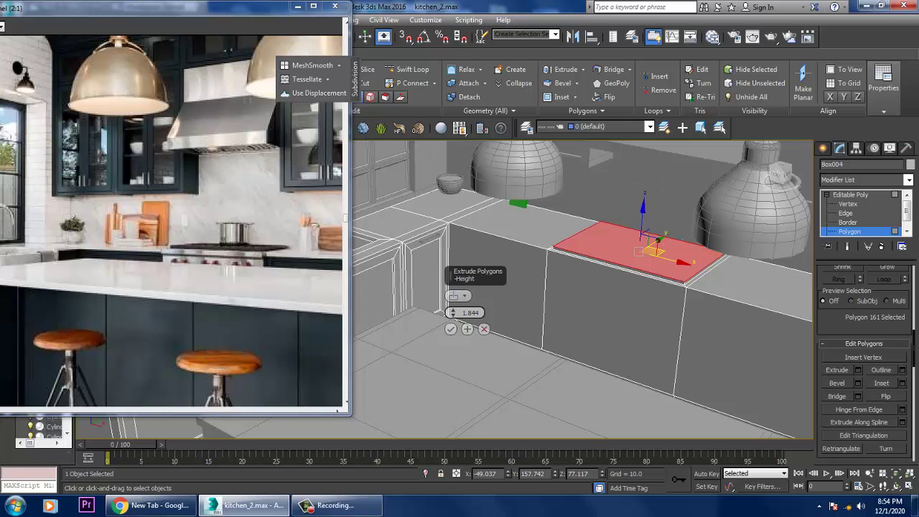
left_click(450, 329)
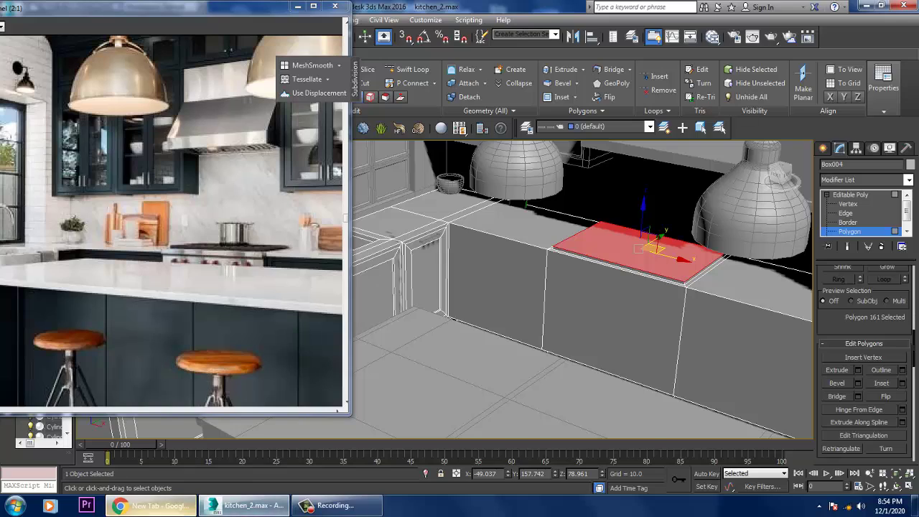
Step: Switch to Chrome and search Google Images for "stove burner"
left_click(151, 505)
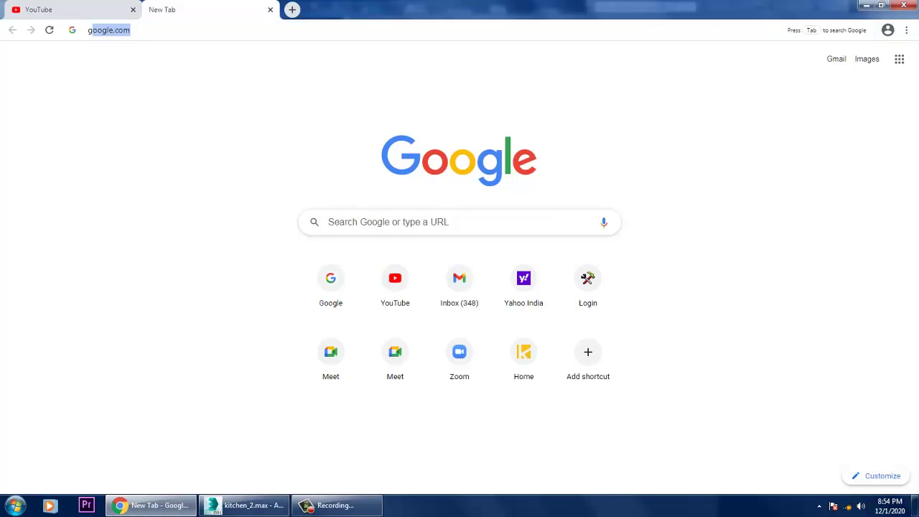
type("google")
key("Return")
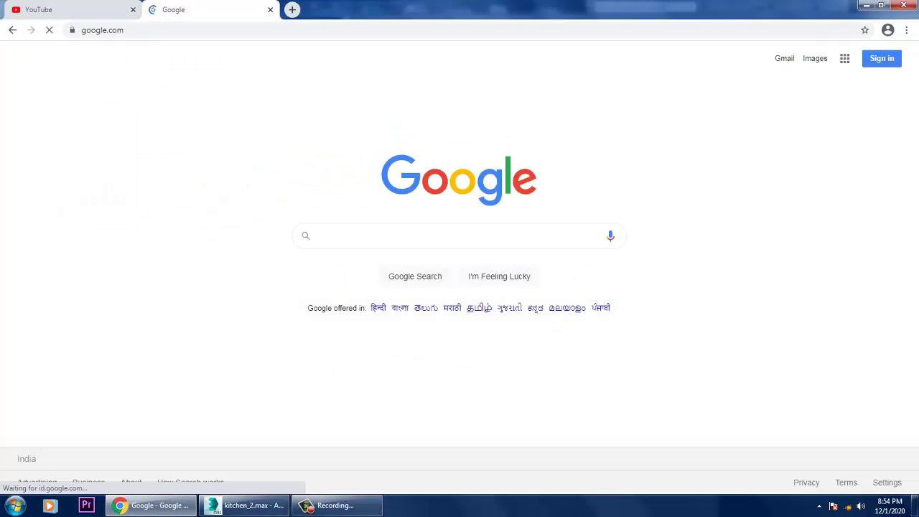
type("stove")
key("Down")
key("Down")
key("Down")
key("Return")
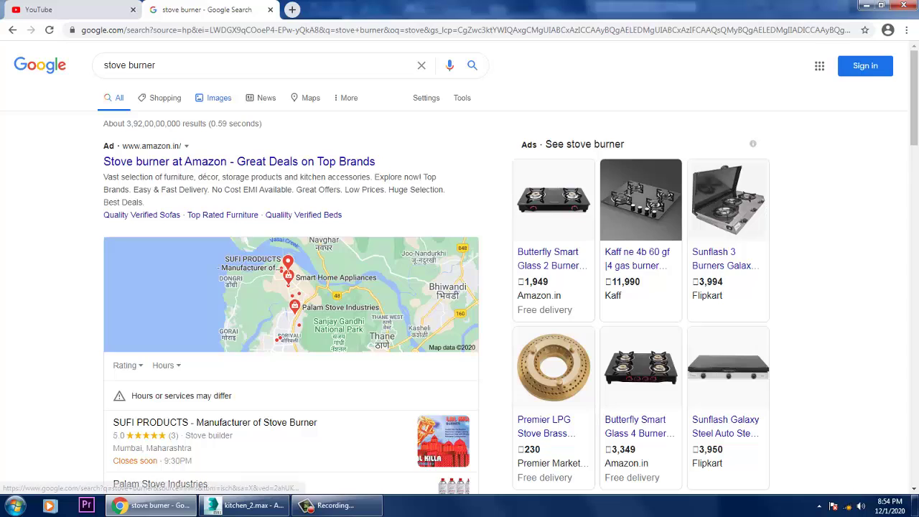
left_click(213, 97)
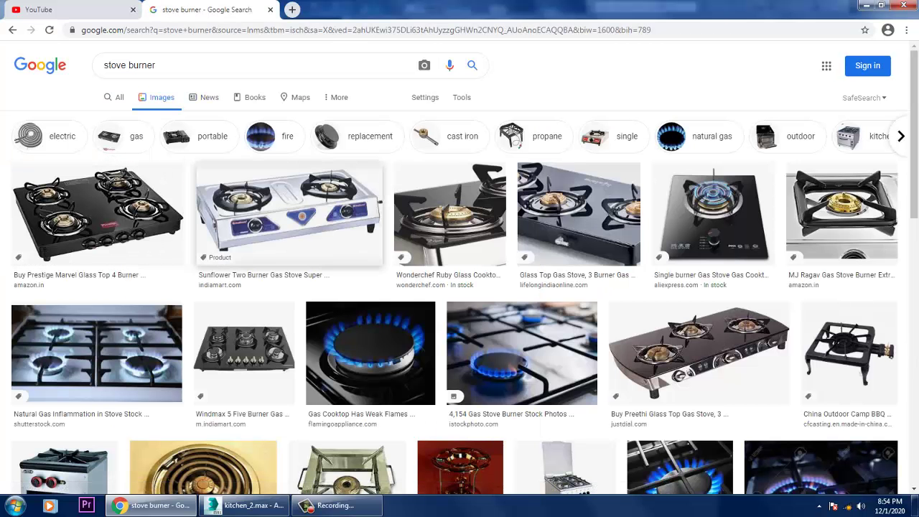
Step: Save the image of the black Prestige Marvel four-burner glass-top stove to the Desktop as a JPEG
left_click(97, 212)
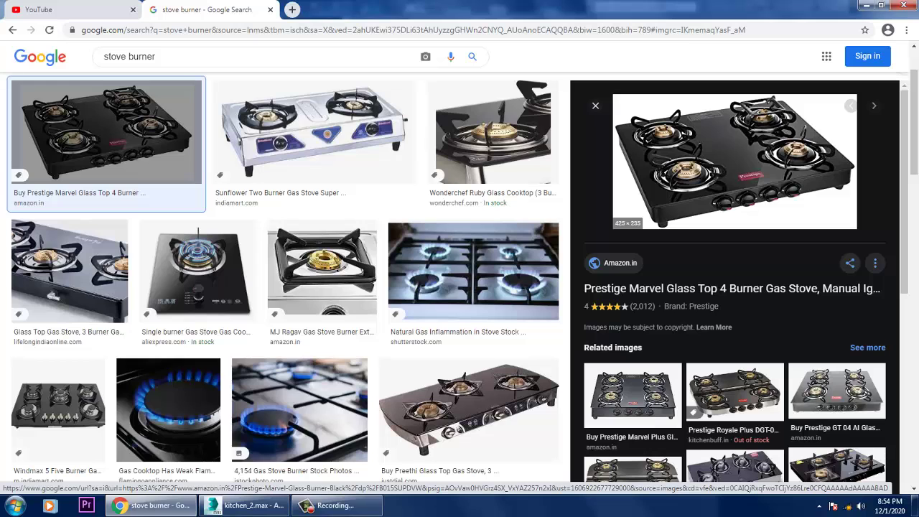
right_click(717, 138)
left_click(755, 244)
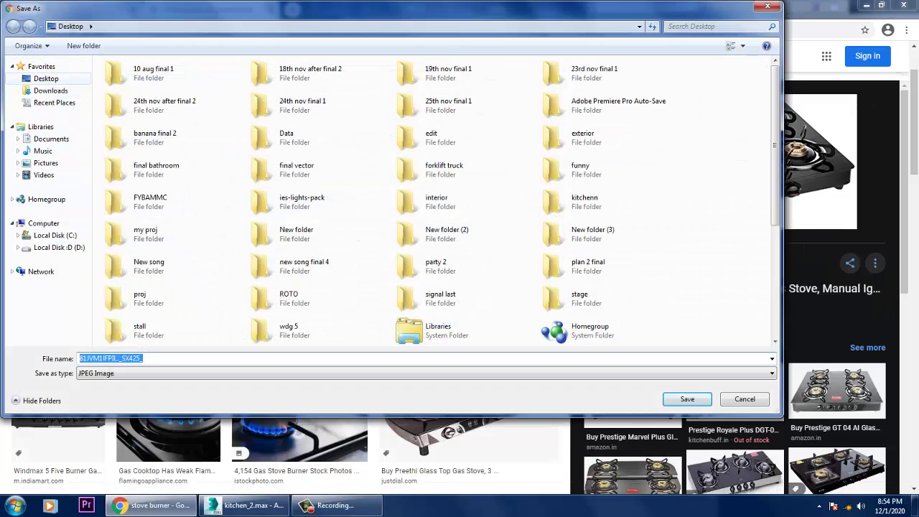
left_click(46, 79)
left_click(687, 398)
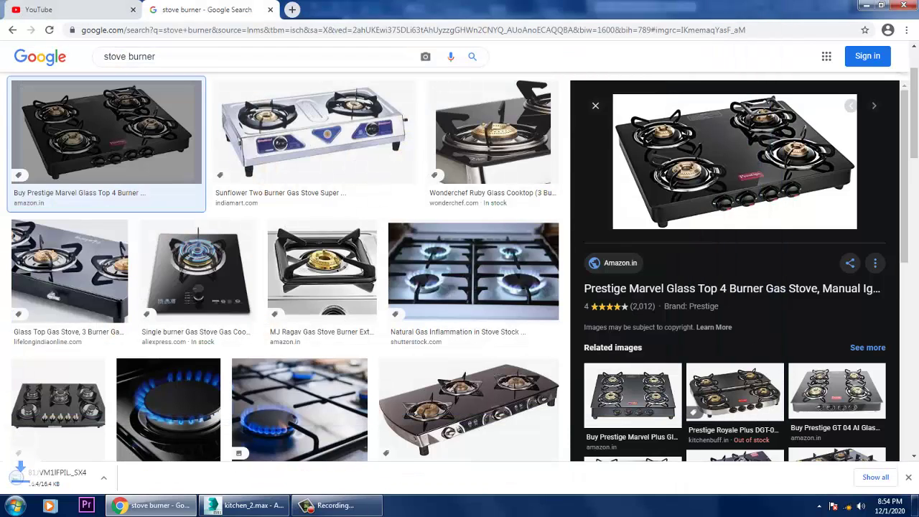
Step: Return to 3ds Max, view the 81JVM1IFPIL._SX425_ image from the Desktop and place it over the kitchen reference
left_click(244, 505)
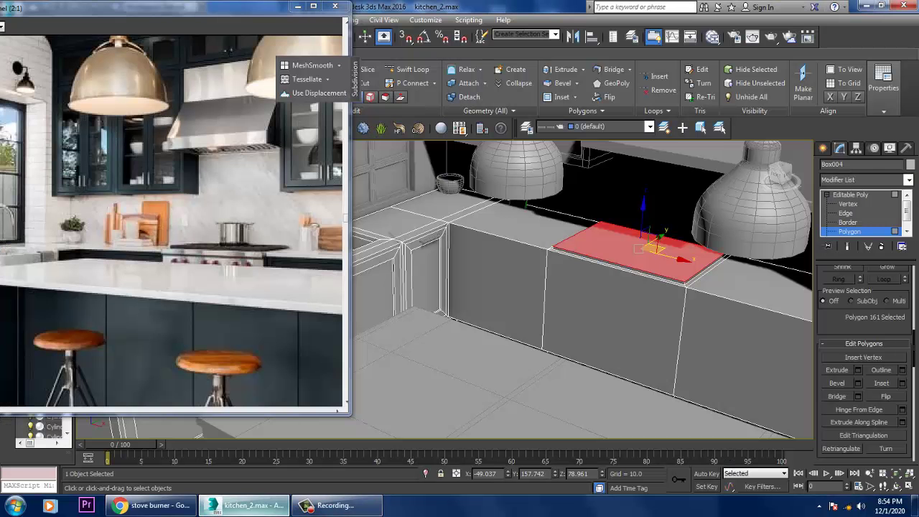
left_click(352, 20)
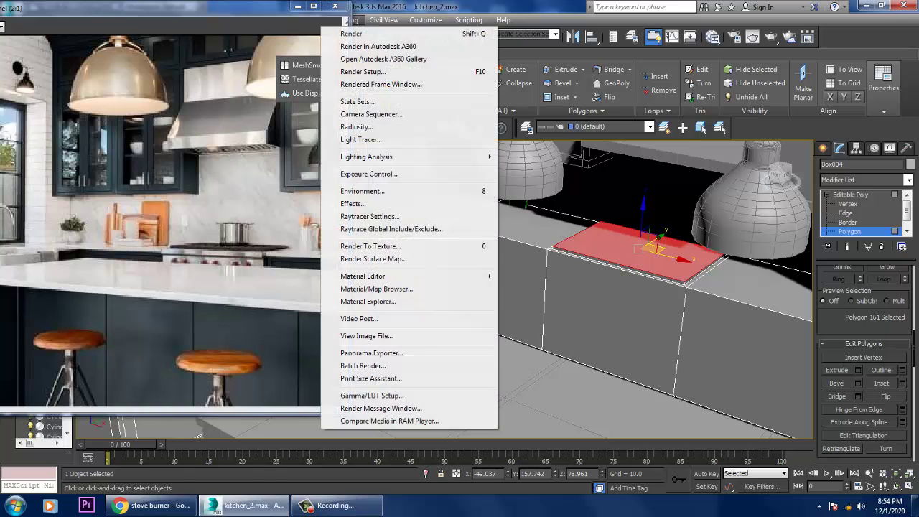
left_click(367, 335)
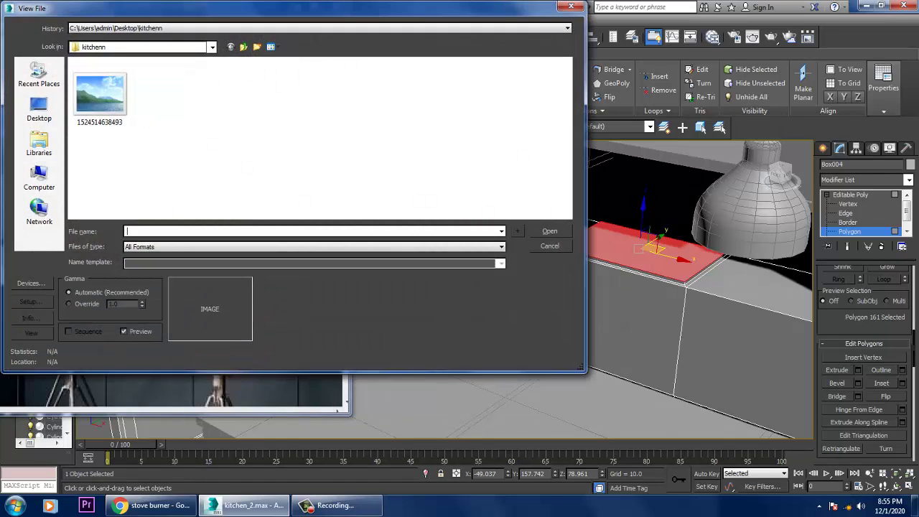
left_click(39, 108)
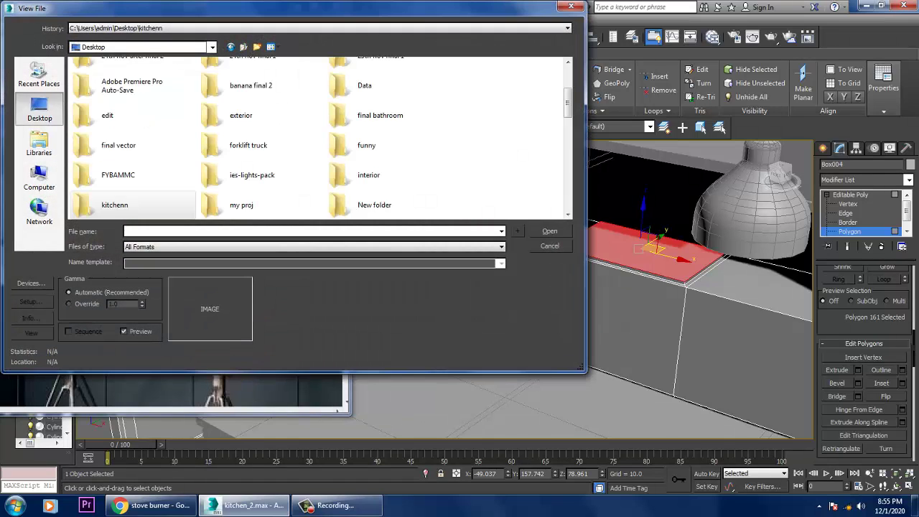
scroll(260, 141, "down", 5)
left_click(261, 72)
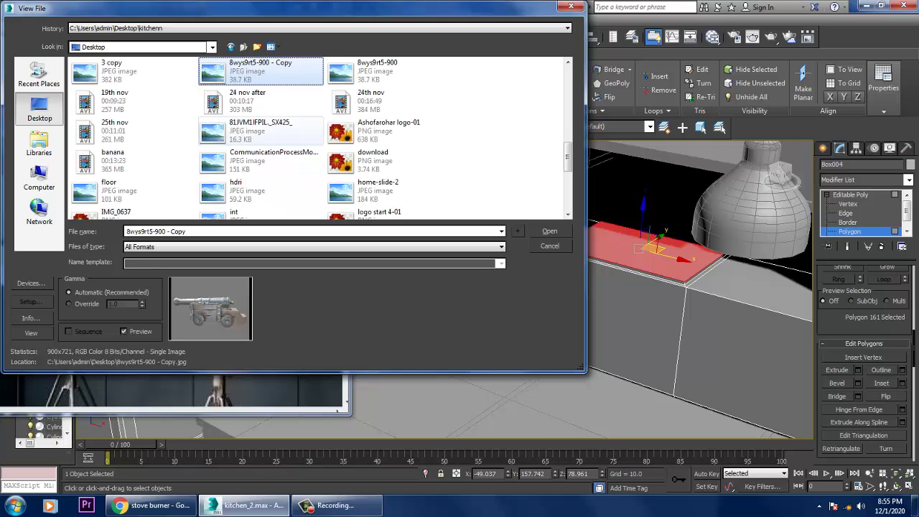
left_click(260, 130)
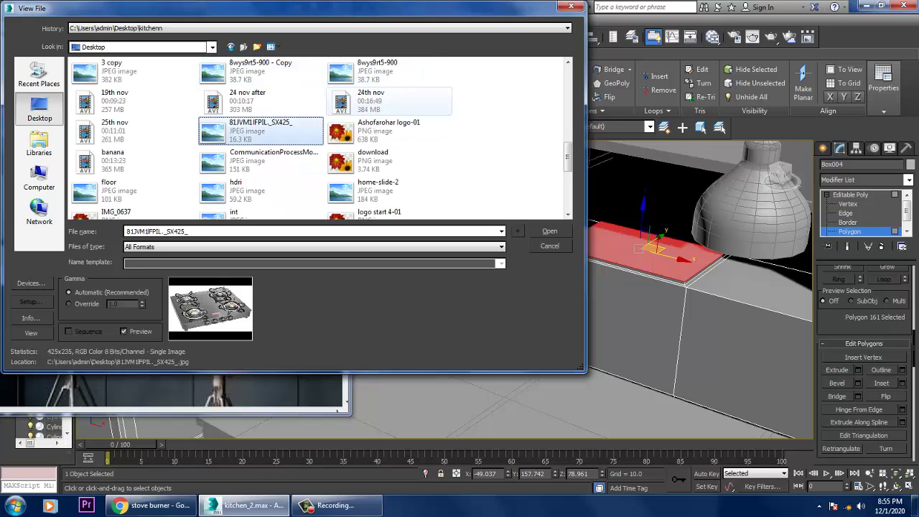
double_click(261, 131)
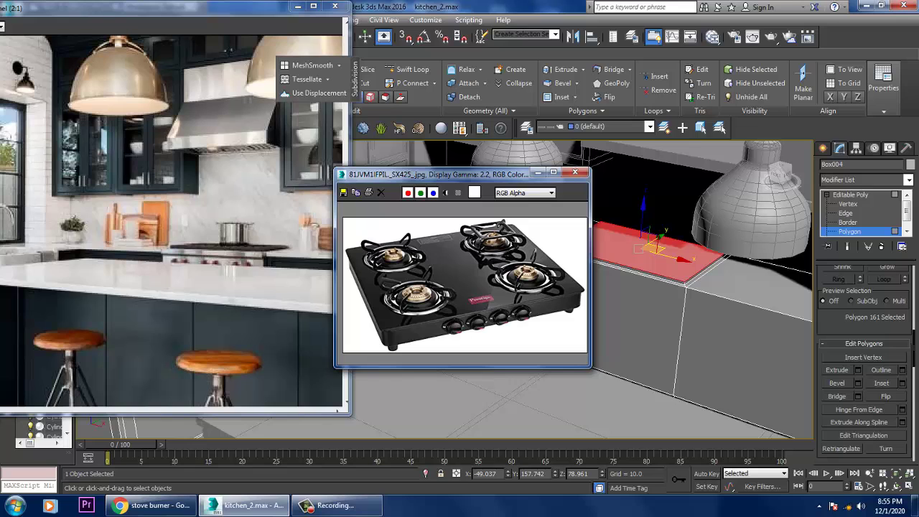
left_click_drag(215, 115, 126, 87)
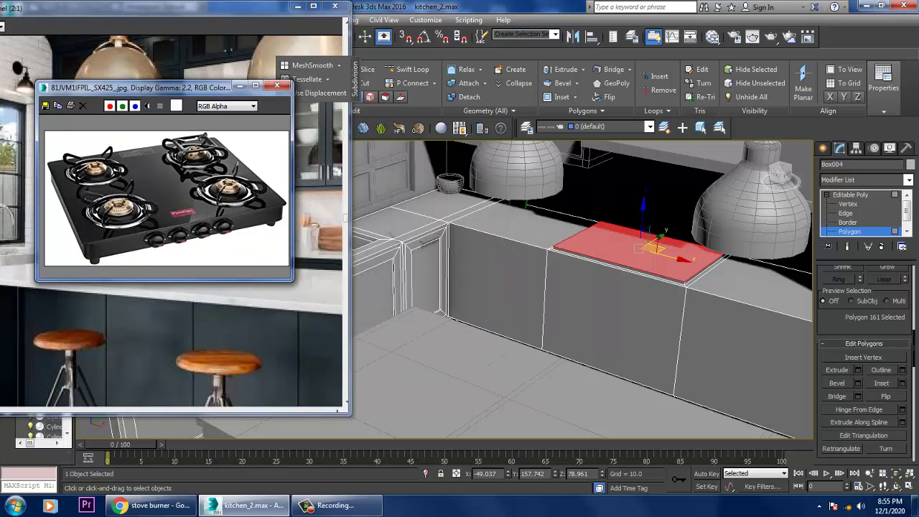
Step: Draw a Cylinder with a radius of about 11.09 and a height of about 1.8 over the stove panel in the top view
key("z")
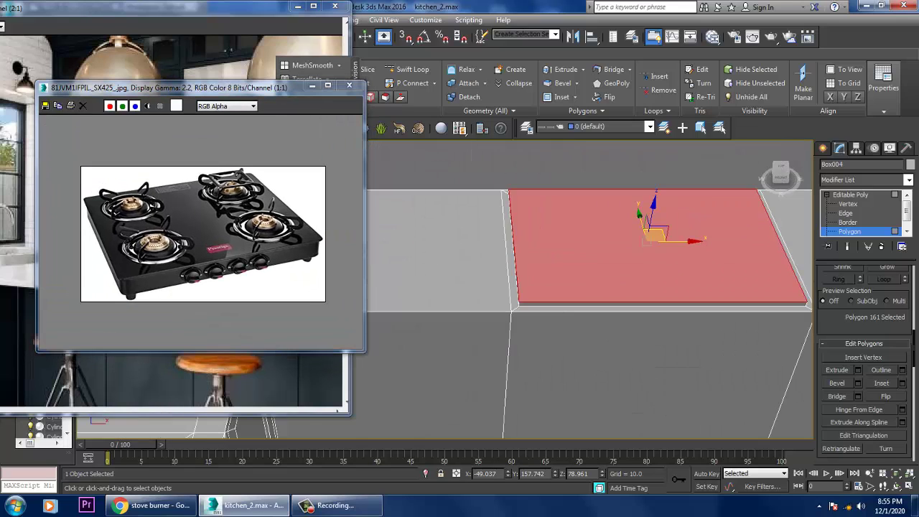
key("alt+w")
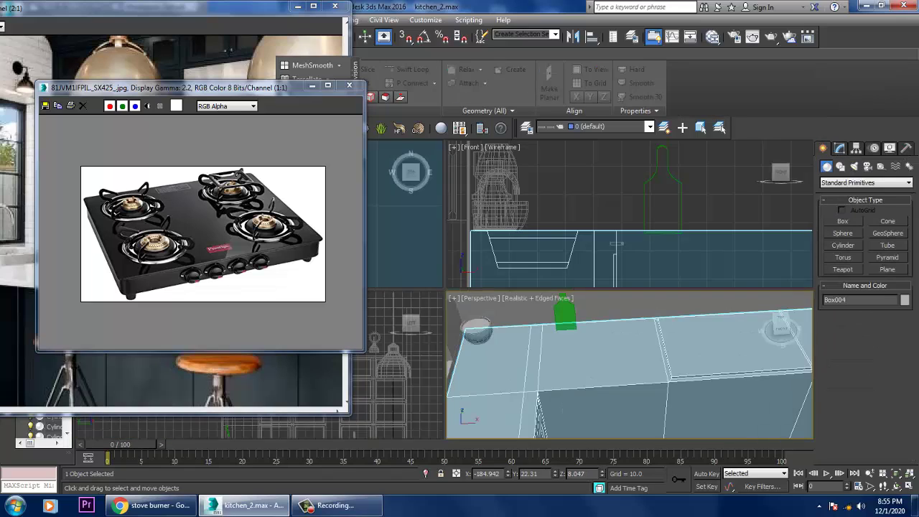
key("alt+w")
middle_click_drag(546, 287, 546, 252, "alt")
left_click(546, 271)
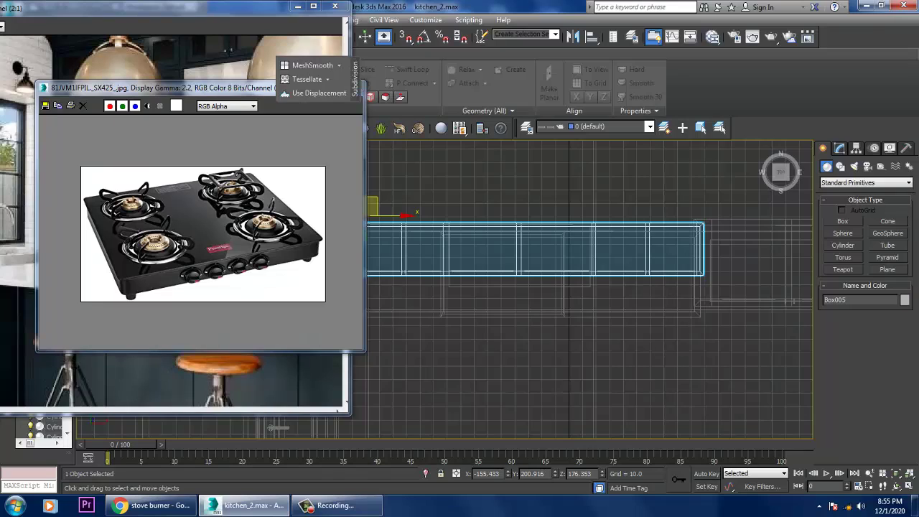
key("alt+w")
left_click(588, 359)
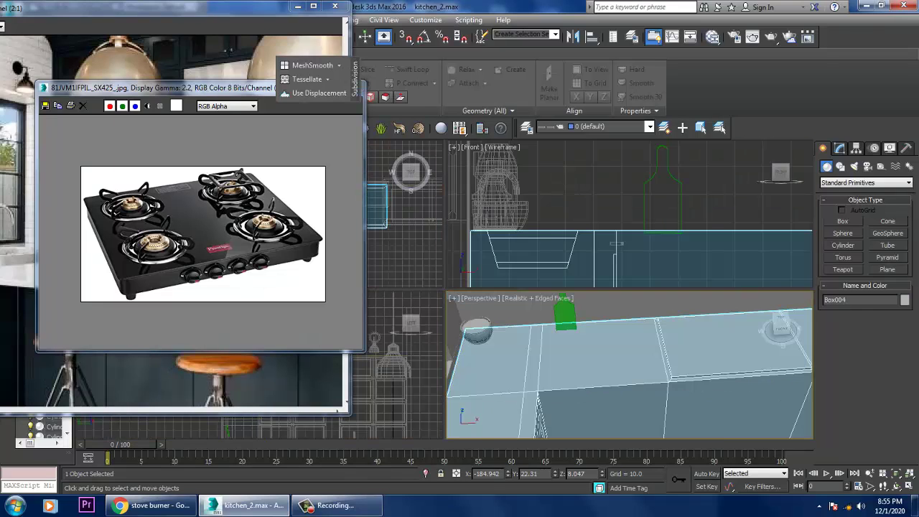
key("alt+w")
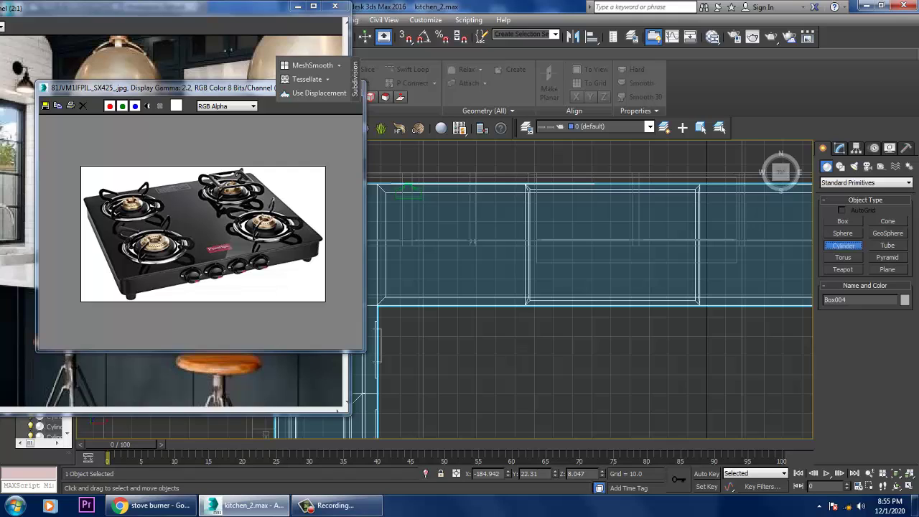
left_click(843, 245)
left_click_drag(559, 212, 582, 213)
Step: Raise the cylinder onto the stove surface at about Z 77.83 and shift it to about X -74.17, Y 171.5 as the first burner
key("p")
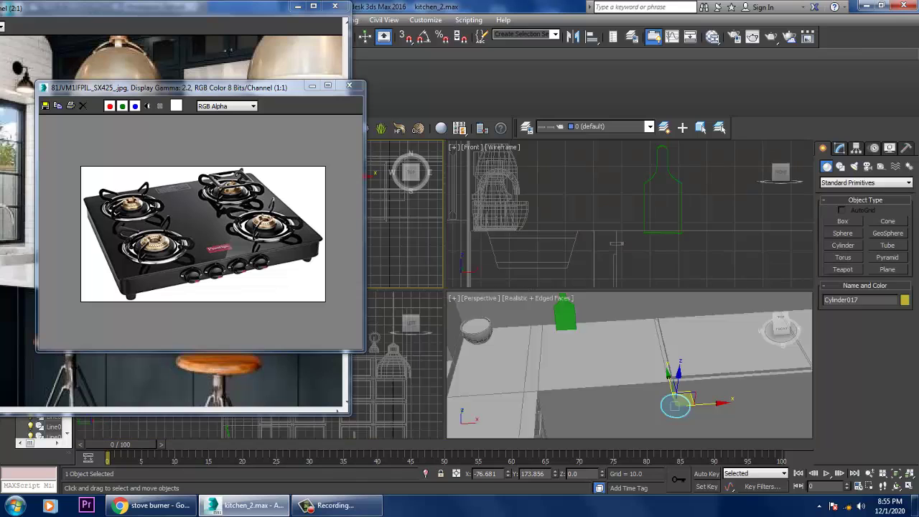
key("z")
scroll(640, 314, "down", 6)
scroll(639, 314, "down", 5)
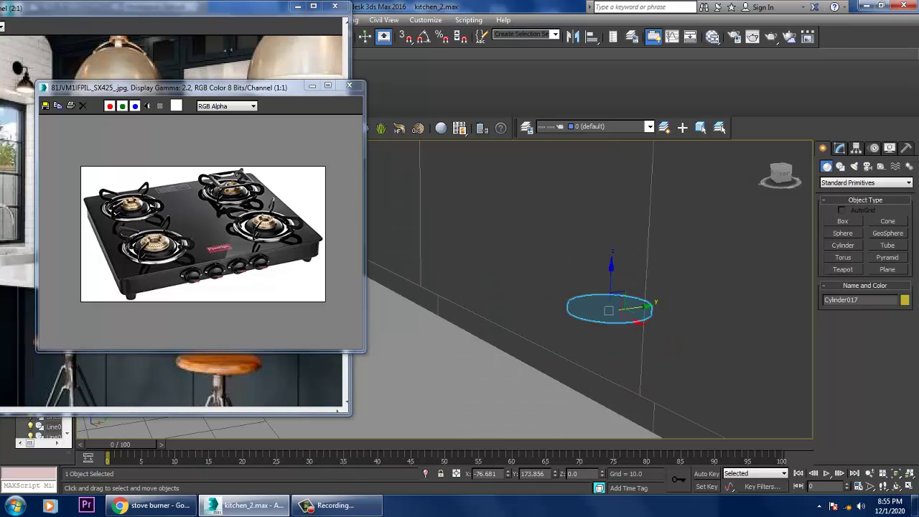
left_click_drag(631, 331, 638, 249)
key("z")
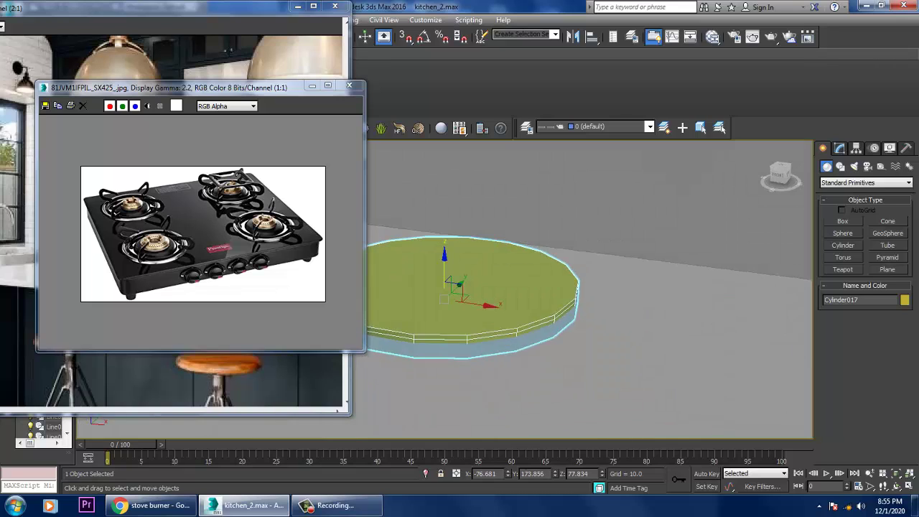
scroll(556, 300, "down", 4)
left_click_drag(546, 279, 597, 307)
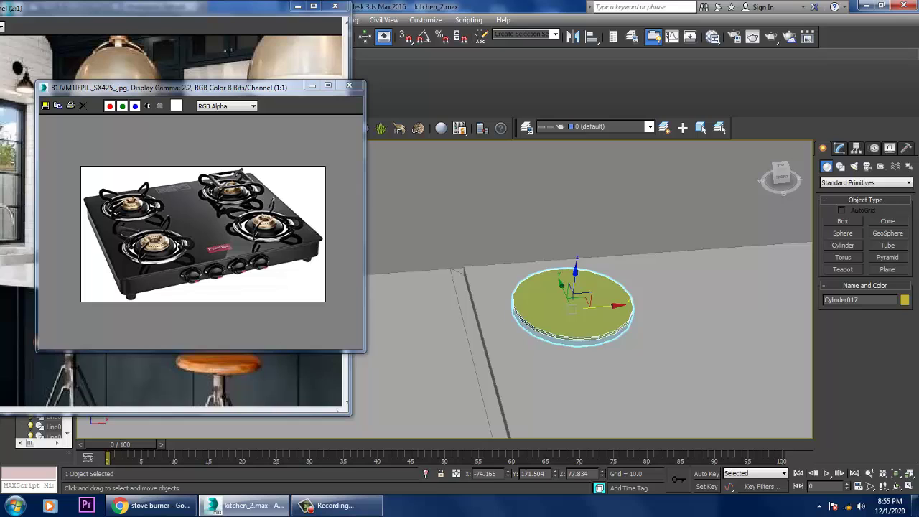
Step: Set the burner cylinder to 3 height segments and 30 sides, and convert it to an Editable Poly
key("z")
left_click(840, 148)
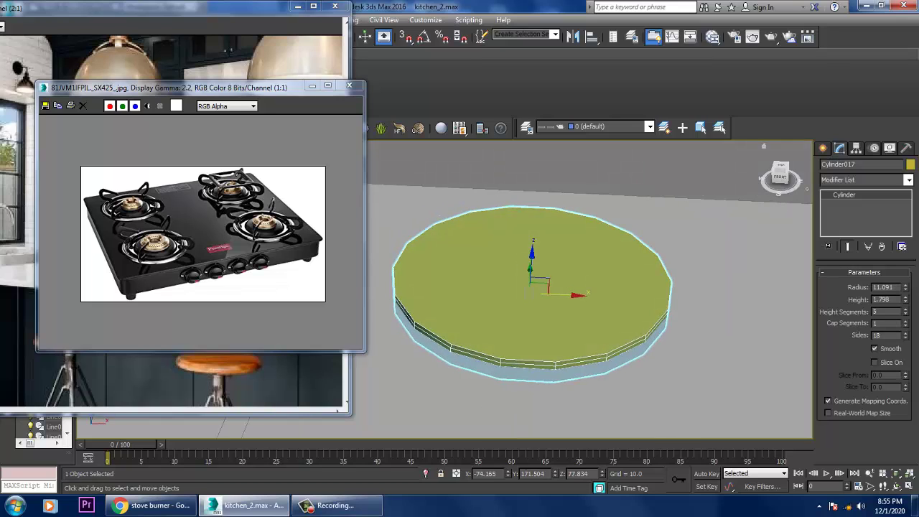
mouse_move(905, 312)
left_mouse_down()
mouse_move(904, 332)
mouse_move(905, 319)
left_mouse_up()
right_click(590, 274)
mouse_move(632, 390)
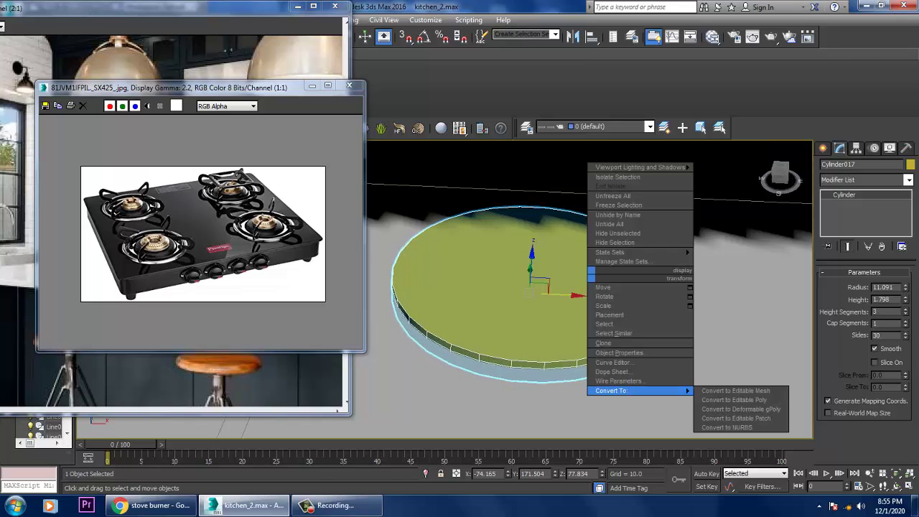
left_click(734, 400)
Step: Inset the cylinder's top polygon and bevel it inward with a height of -0.355 and an outline of -1.0
key("4")
left_click(532, 301)
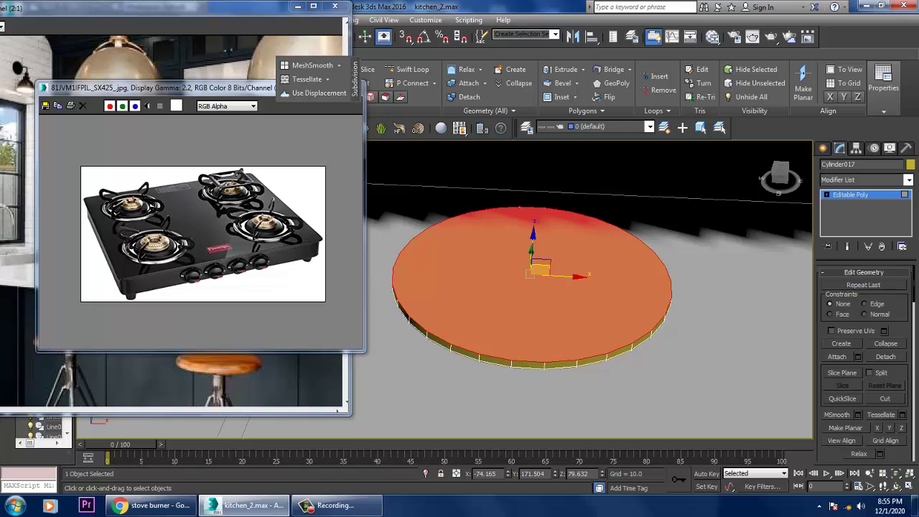
scroll(866, 359, "down", 10)
scroll(865, 359, "down", 6)
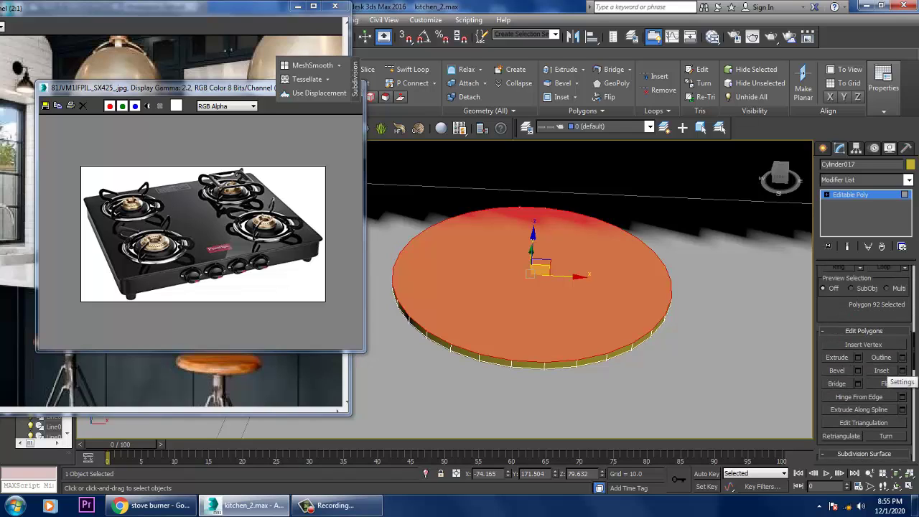
left_click(901, 371)
left_click_drag(450, 313, 450, 332)
left_click(450, 329)
left_click(858, 370)
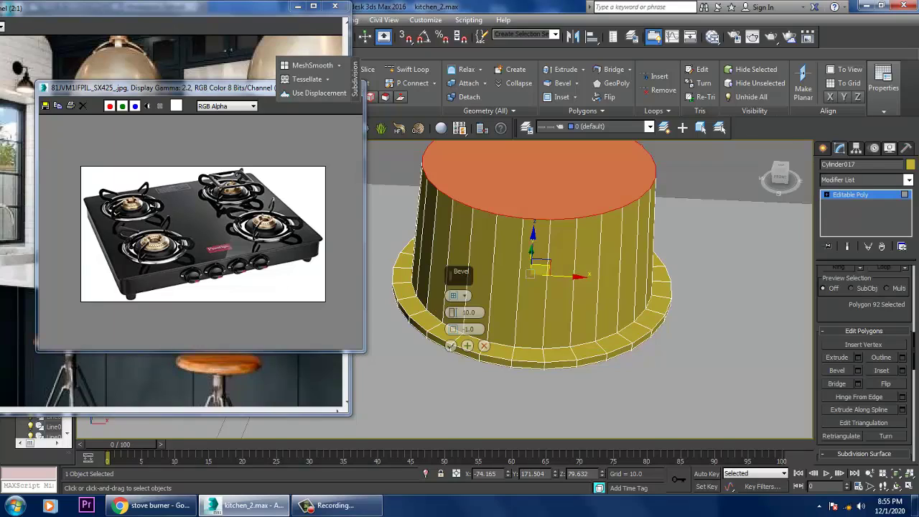
left_click_drag(454, 313, 453, 329)
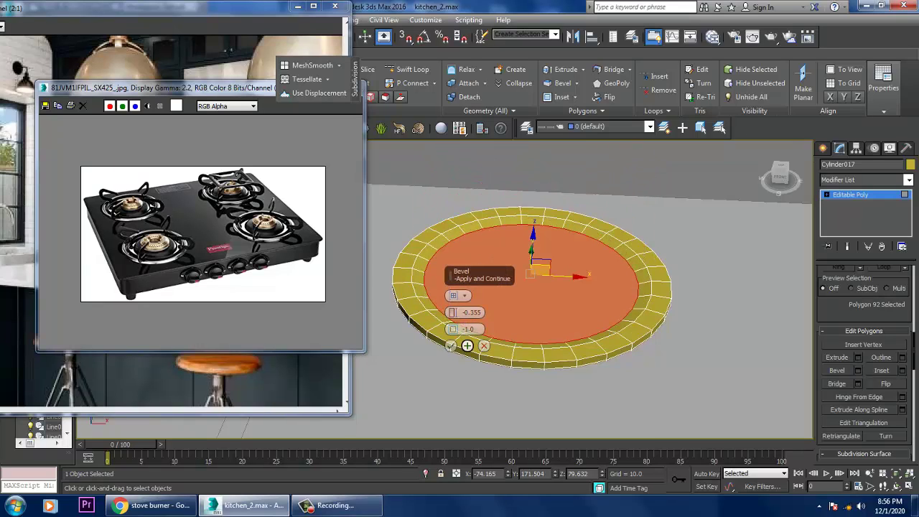
left_click(450, 345)
Step: Inset the recessed polygon by 2.424 and bevel it upward with a height of 0.939 and an outline of -1.0
left_click(902, 370)
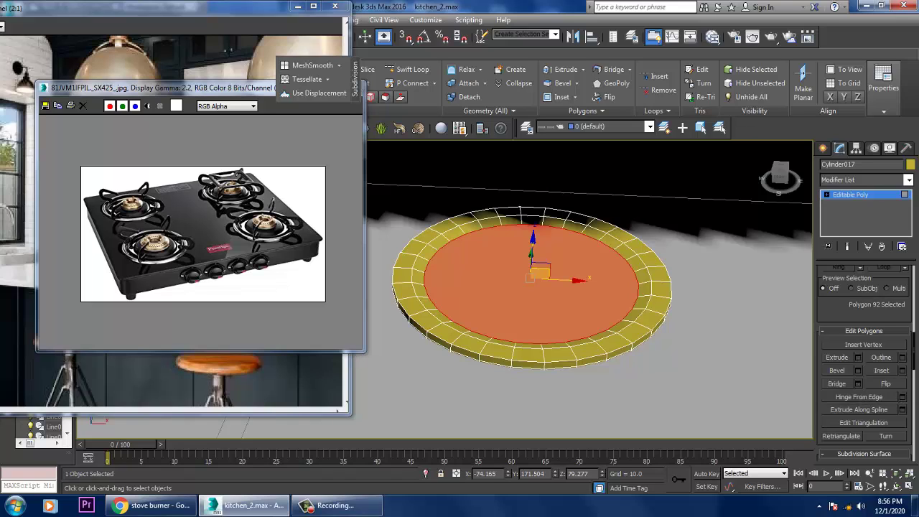
left_click_drag(453, 312, 453, 301)
key("Escape")
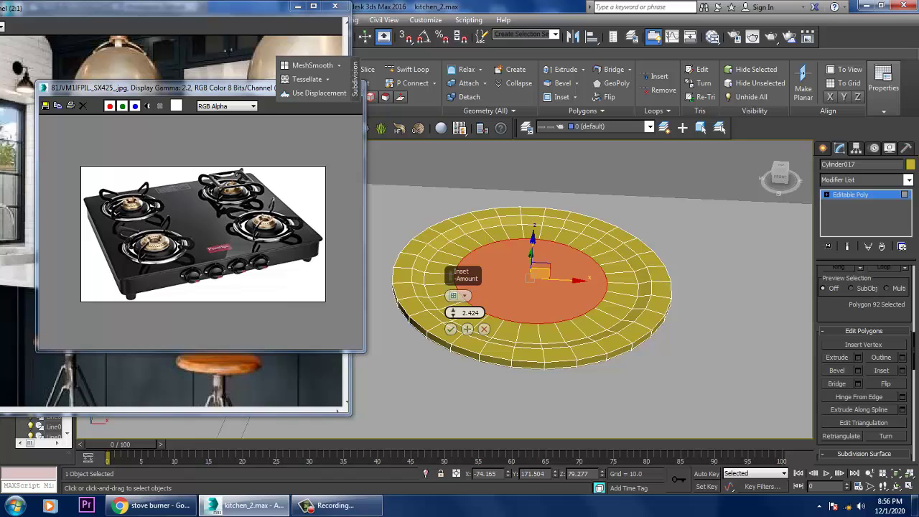
left_click(857, 370)
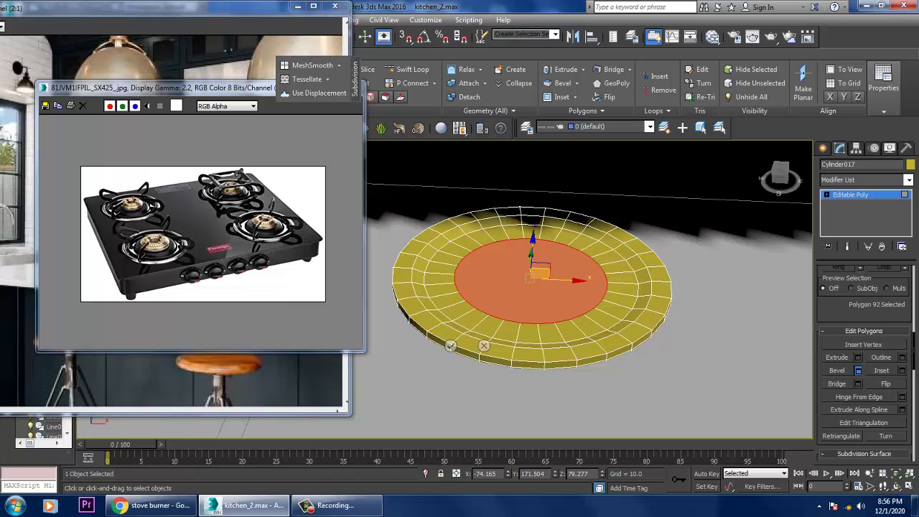
left_click_drag(453, 312, 453, 302)
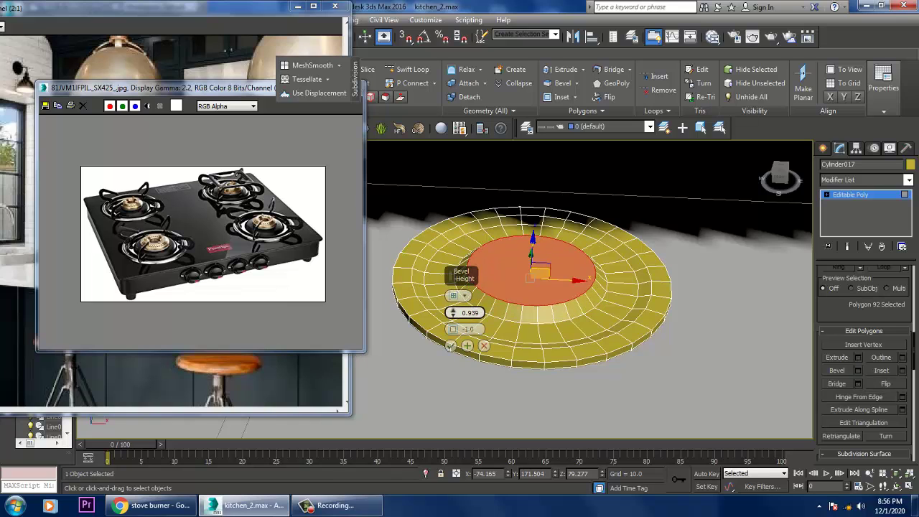
left_click(450, 345)
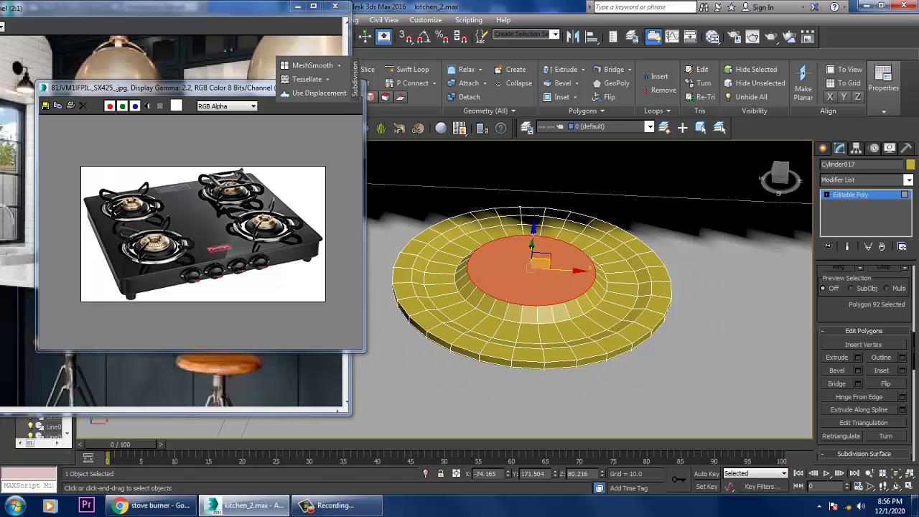
Step: Inset the raised centre polygon by 1.647 and extrude it upward into a short burner hub
left_click(902, 370)
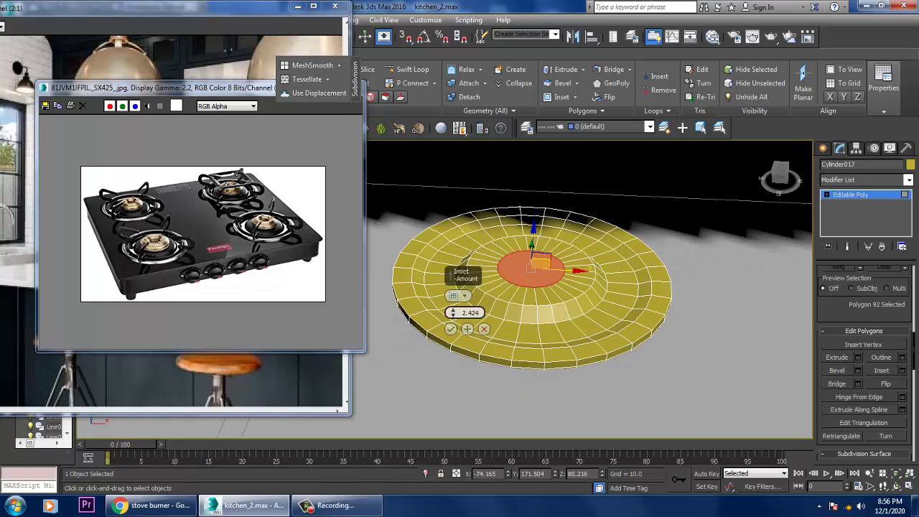
left_click_drag(453, 313, 453, 321)
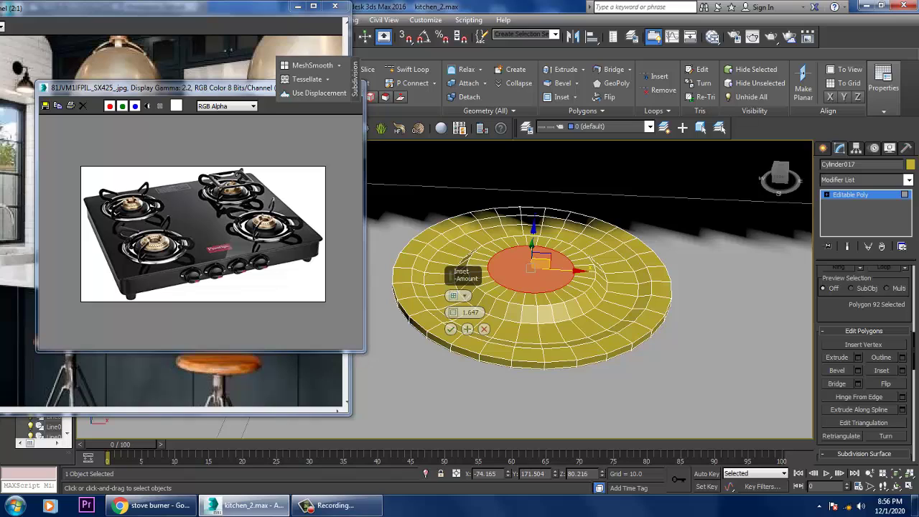
left_click(450, 328)
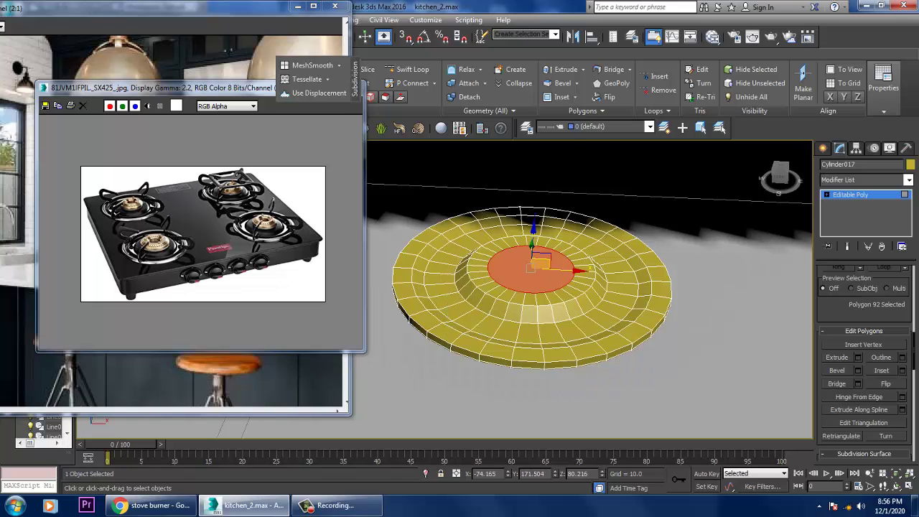
key("shift+e")
left_click_drag(453, 312, 453, 320)
left_click(450, 328)
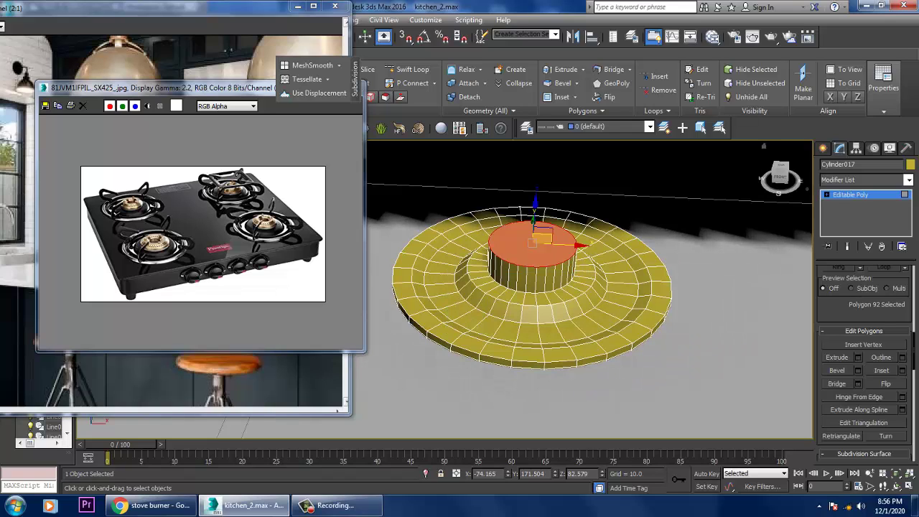
Step: Chamfer the ring of edges around the hub's top rim by 1.0 with 1 segment
key("2")
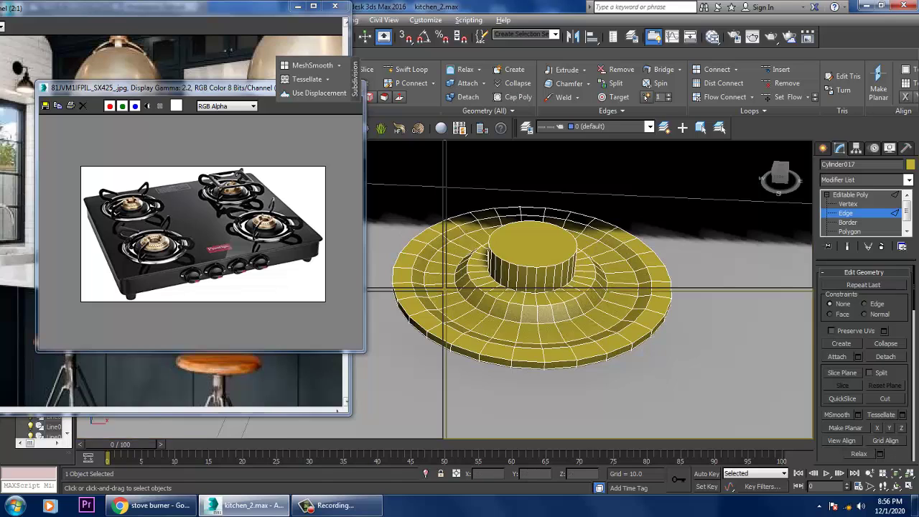
key("f")
key("ctrl+a")
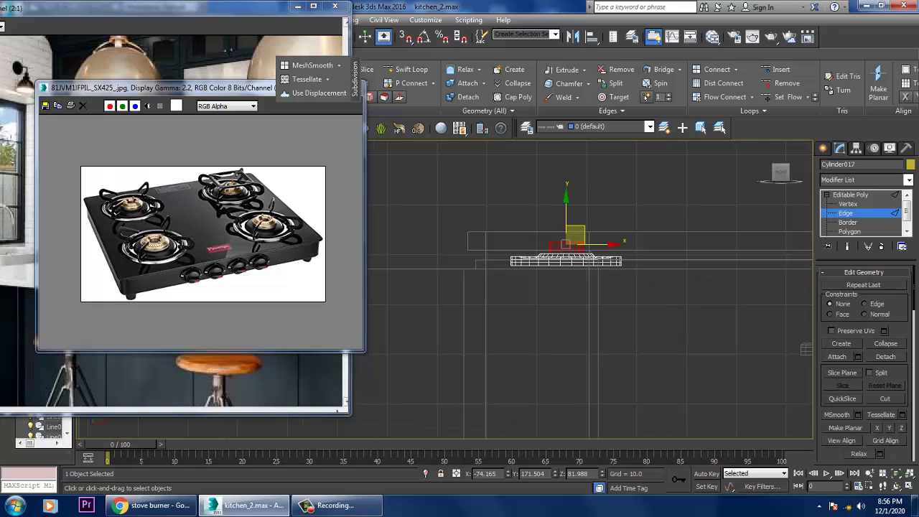
key("alt+w")
key("alt+w")
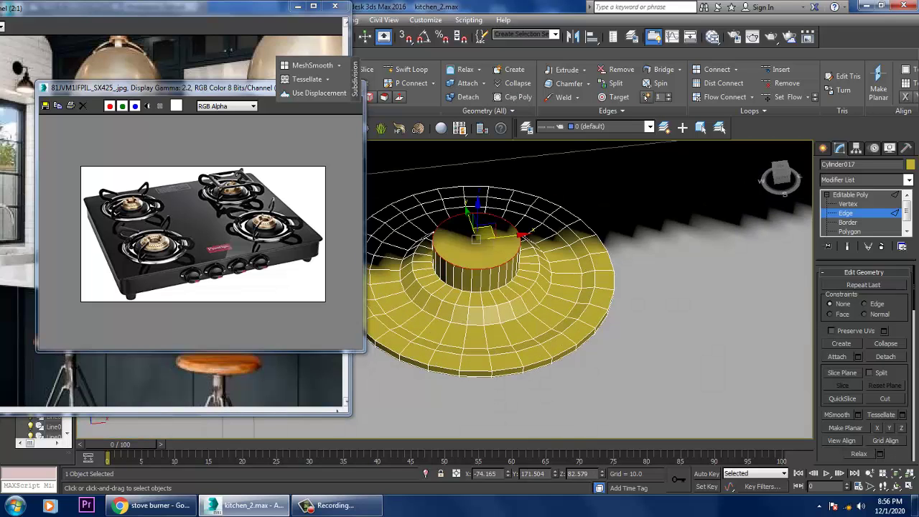
scroll(865, 359, "up", 5)
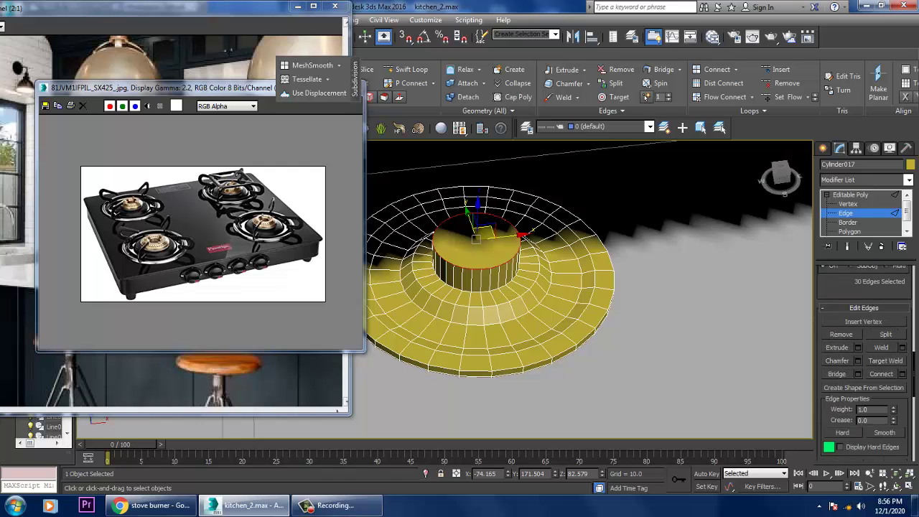
left_click(858, 360)
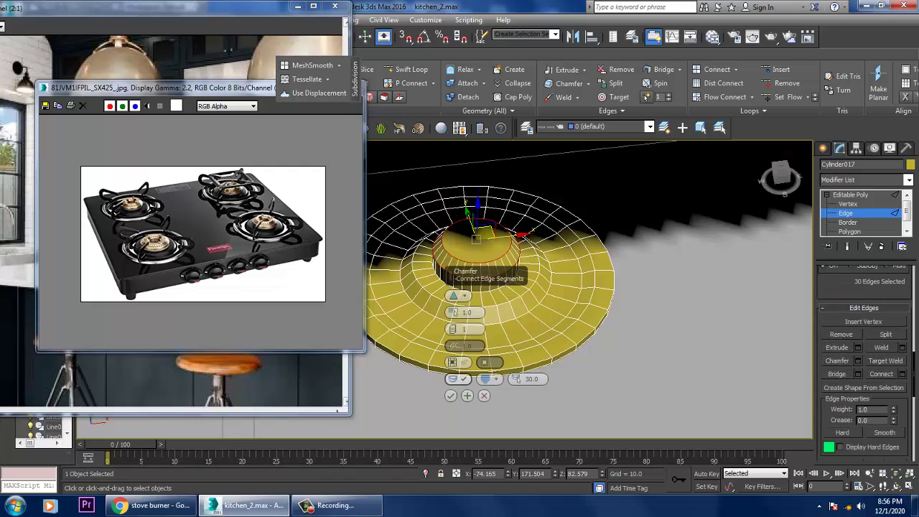
left_click(450, 395)
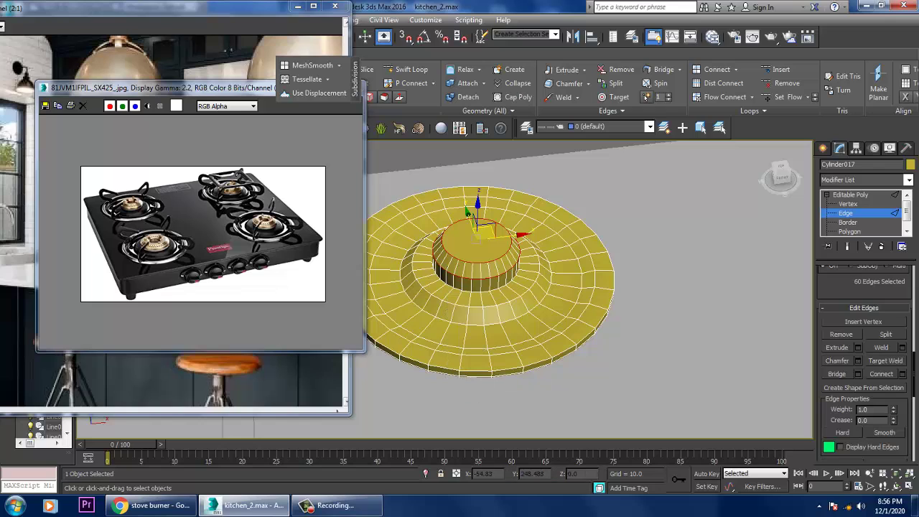
Step: Inset the hub's top polygon by 0.611 and extrude it downward to hollow out the burner's centre
key("4")
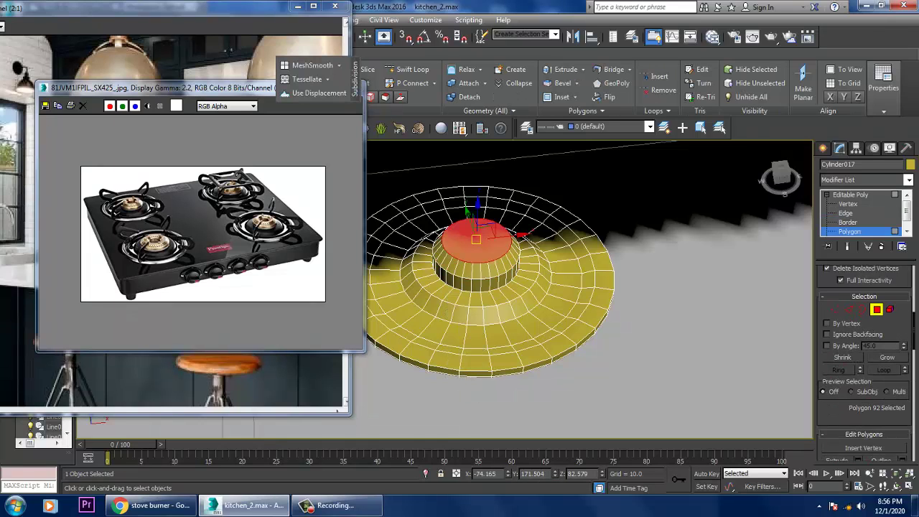
scroll(864, 359, "down", 3)
left_click(903, 378)
left_click_drag(453, 313, 453, 325)
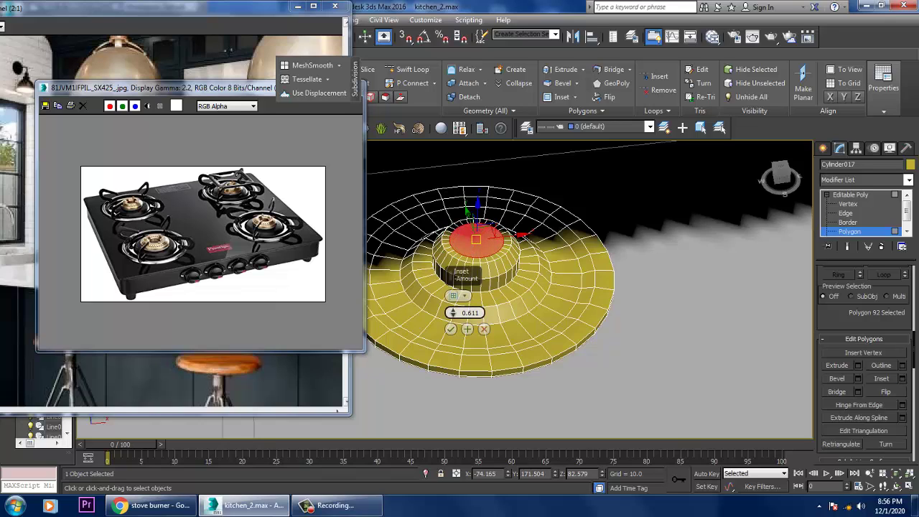
left_click(450, 329)
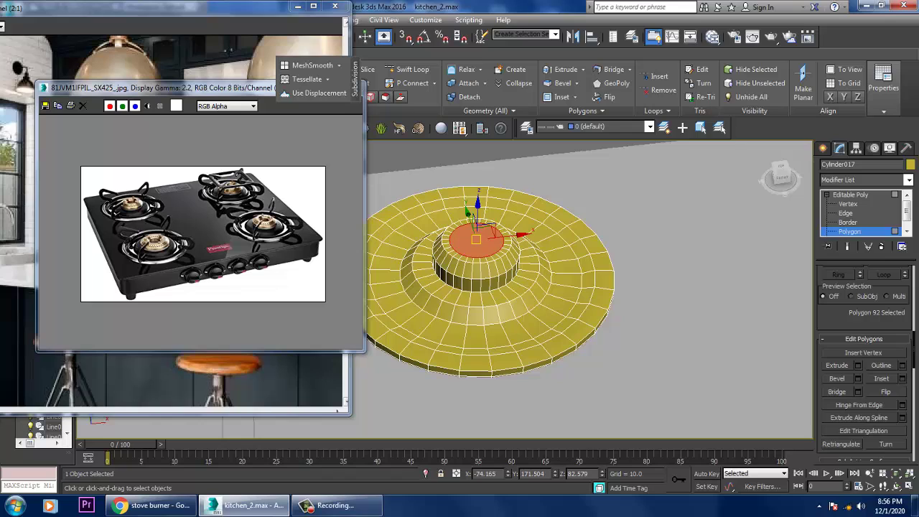
key("shift+e")
left_click_drag(453, 312, 453, 319)
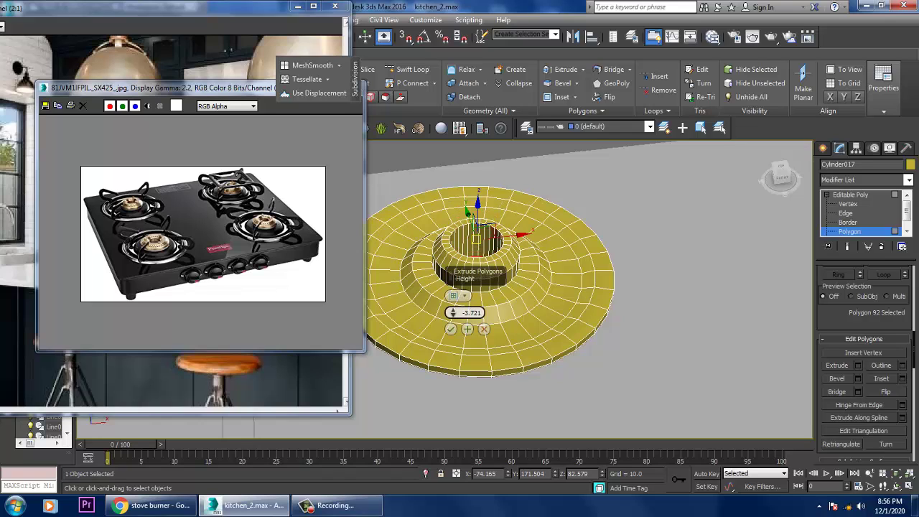
left_click(451, 328)
scroll(649, 317, "down", 5)
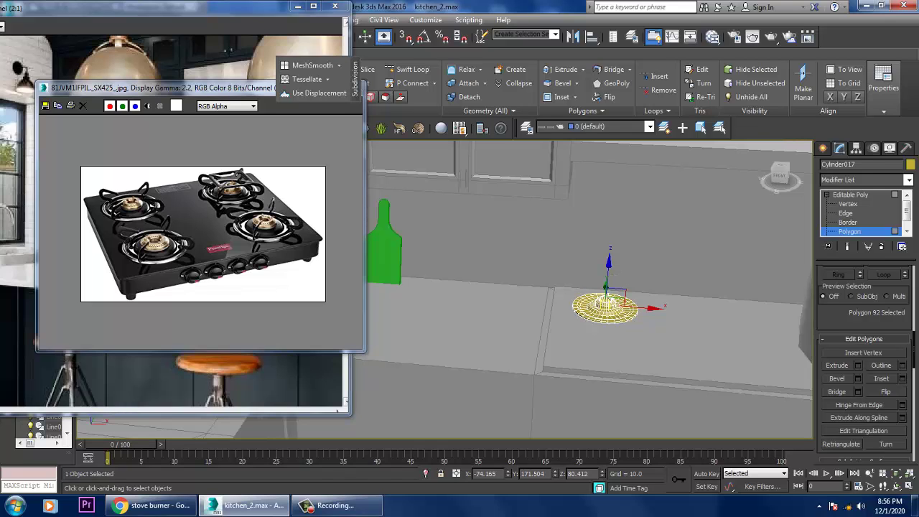
Step: Draw an open four-point line in the front view as a hooked bracket profile around the burner's outer edge, reaching over the plate
key("alt+w")
left_click(402, 237)
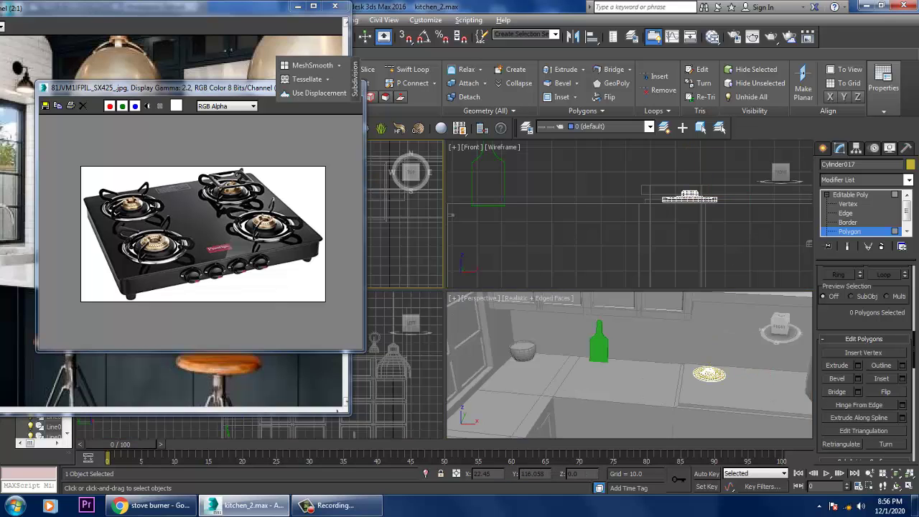
key("alt+w")
scroll(592, 258, "up", 5)
key("alt+w")
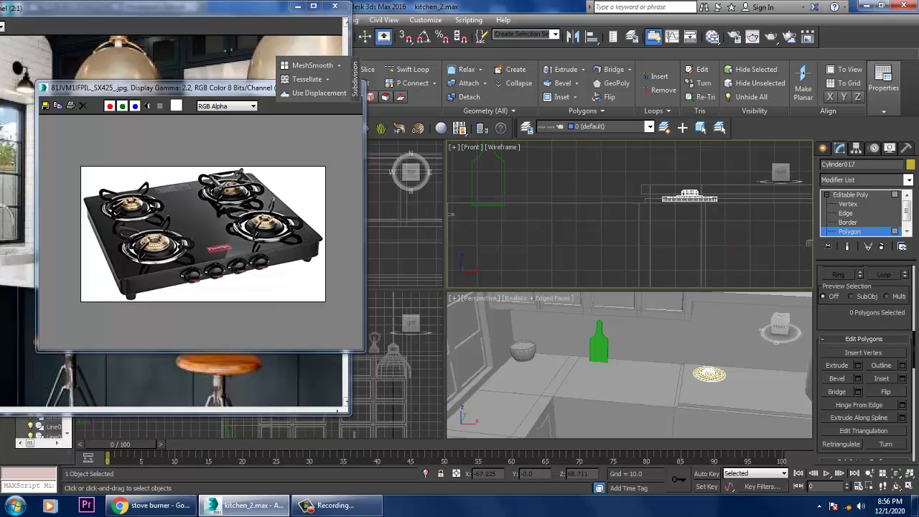
key("alt+w")
middle_click_drag(754, 155, 791, 188)
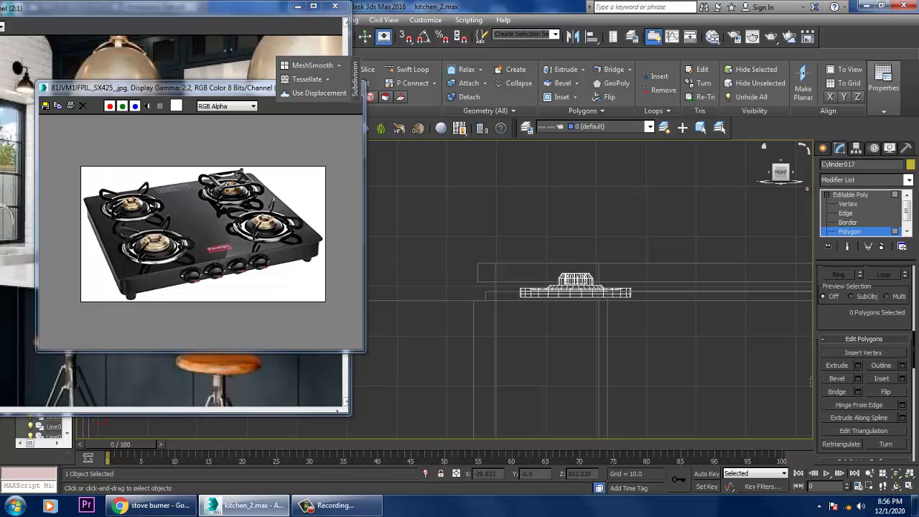
left_click(823, 148)
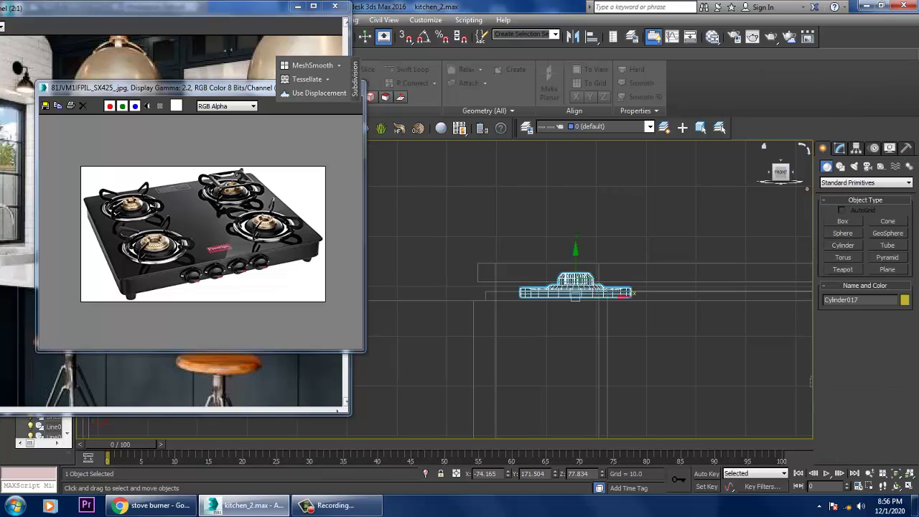
left_click(840, 166)
left_click(843, 230)
scroll(652, 302, "up", 4)
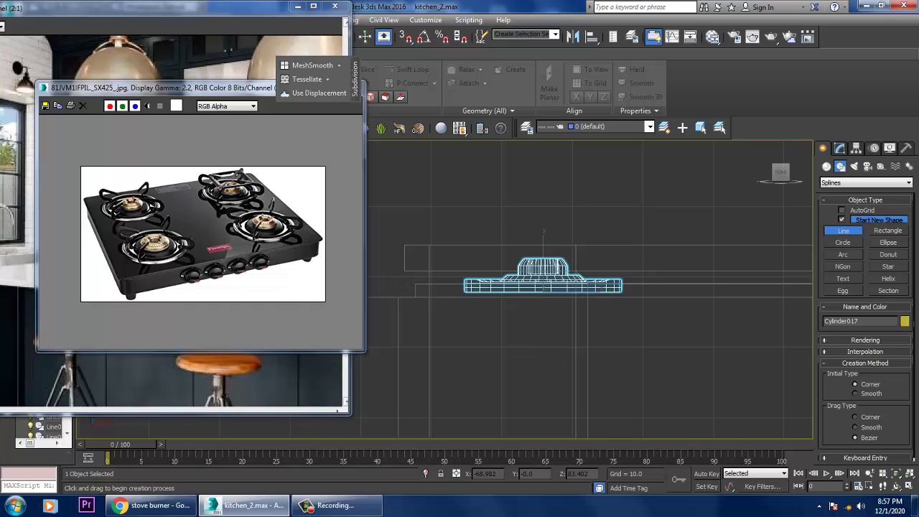
left_click(583, 247)
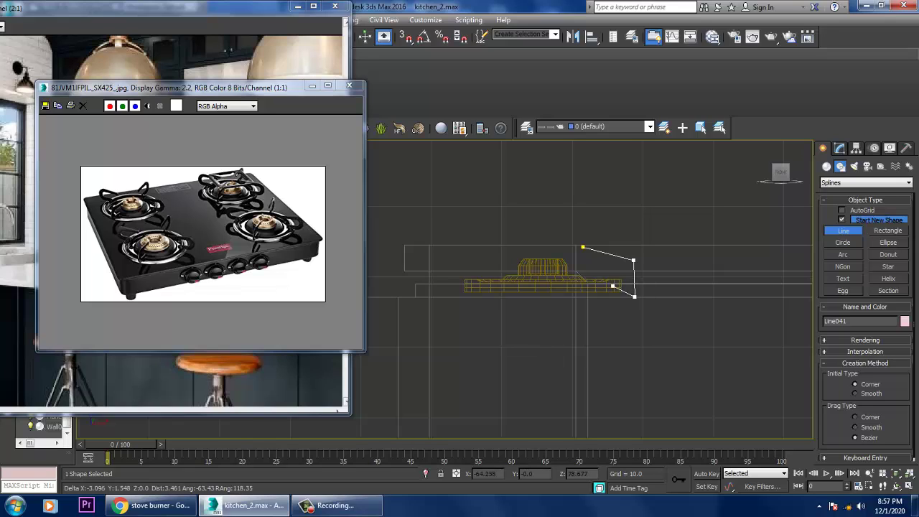
right_click(608, 297)
right_click(608, 297)
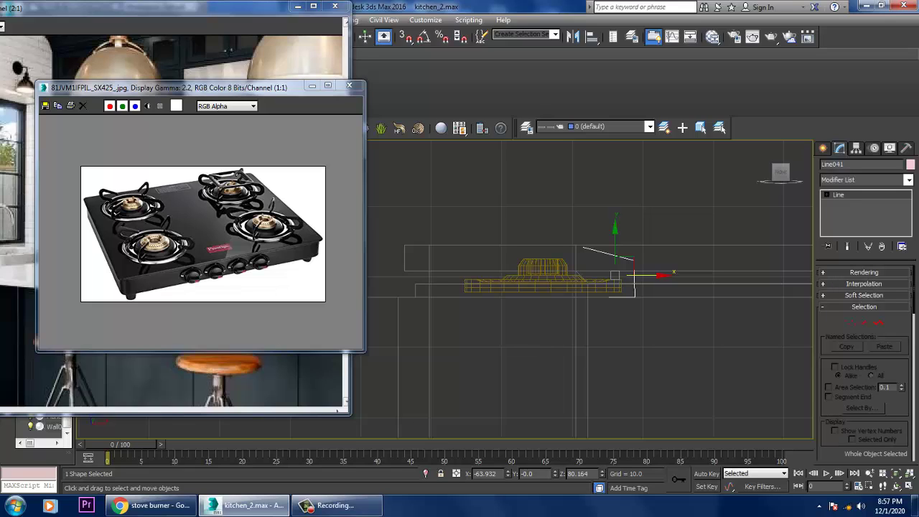
Step: Fillet the bracket line's two outer corner vertices by about 1.14
key("1")
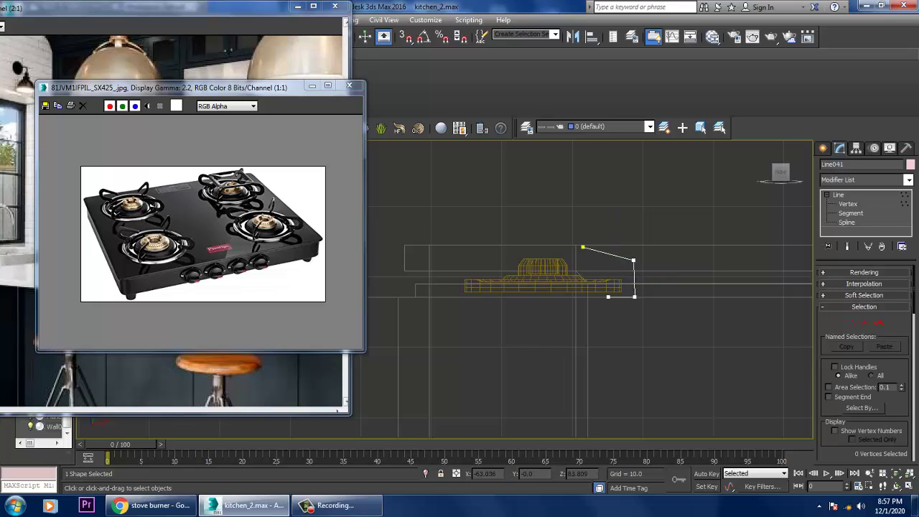
left_click(633, 260)
scroll(866, 359, "down", 5)
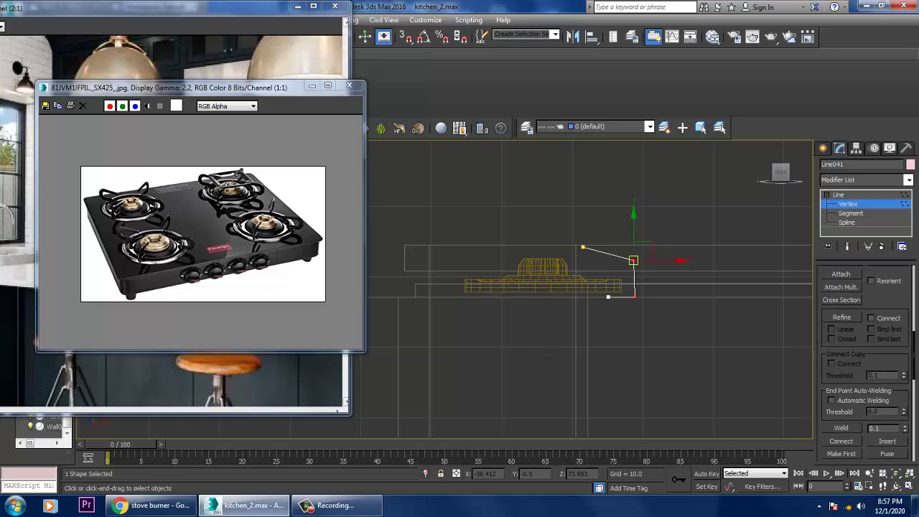
scroll(865, 359, "down", 4)
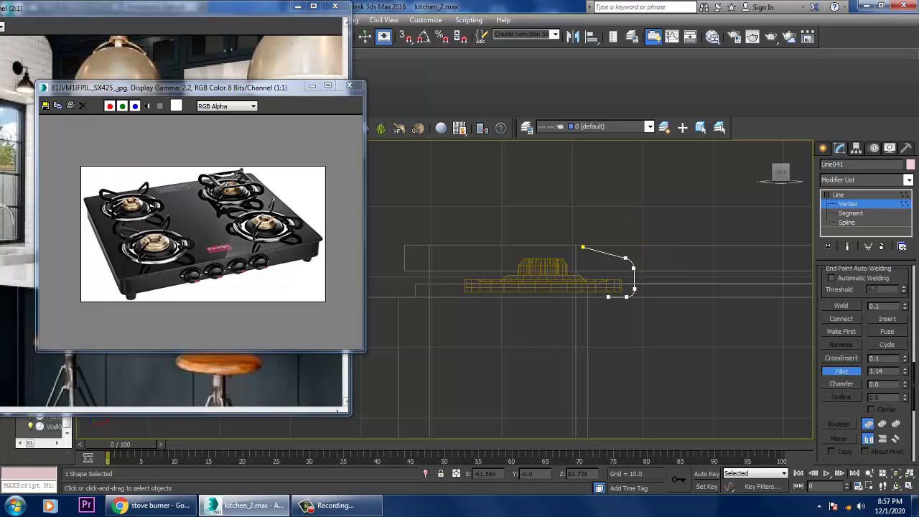
key("1")
Step: Enable the bracket line's thickness in the viewport and give it a rectangular cross-section
scroll(865, 359, "up", 5)
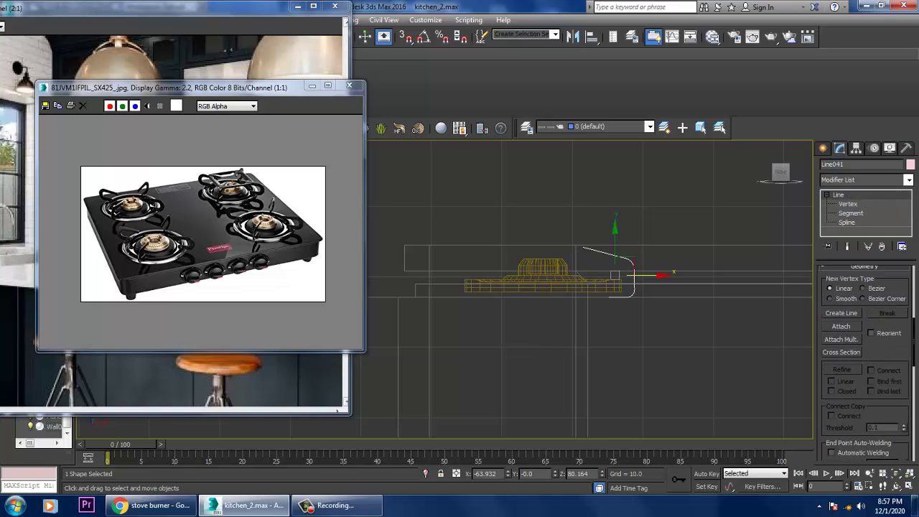
scroll(865, 359, "up", 5)
left_click(864, 268)
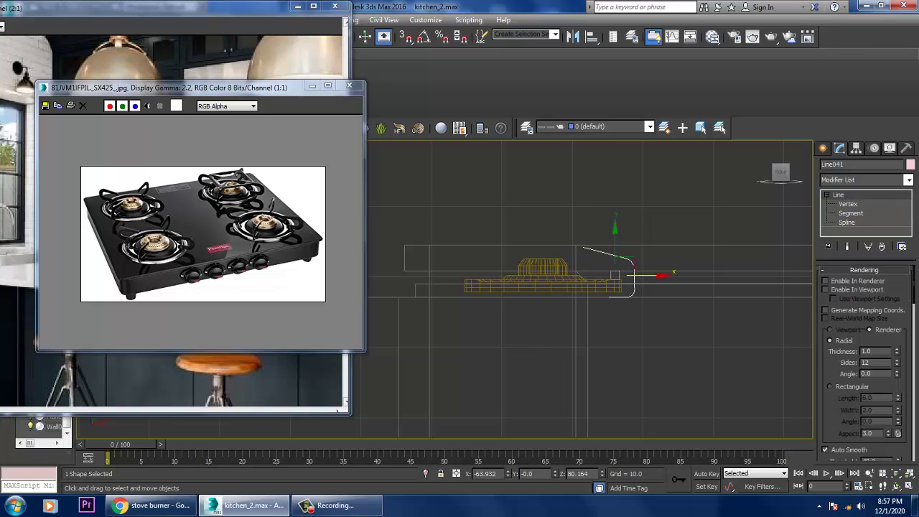
left_click(825, 290)
left_click(830, 386)
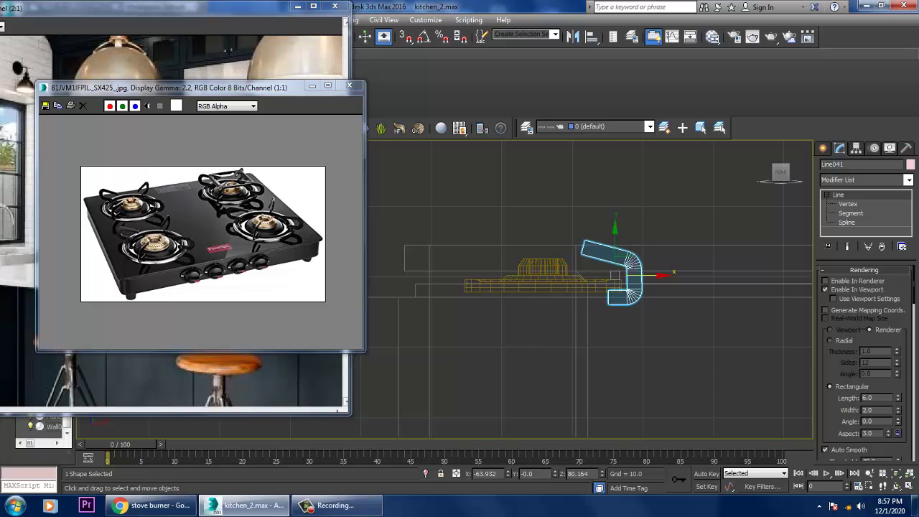
Step: Reduce the bracket's rectangular cross-section to a length of 1.277 and a width of 0.968
key("p")
middle_click_drag(618, 316, 697, 294, "alt")
scroll(557, 270, "up", 3)
scroll(556, 269, "down", 3)
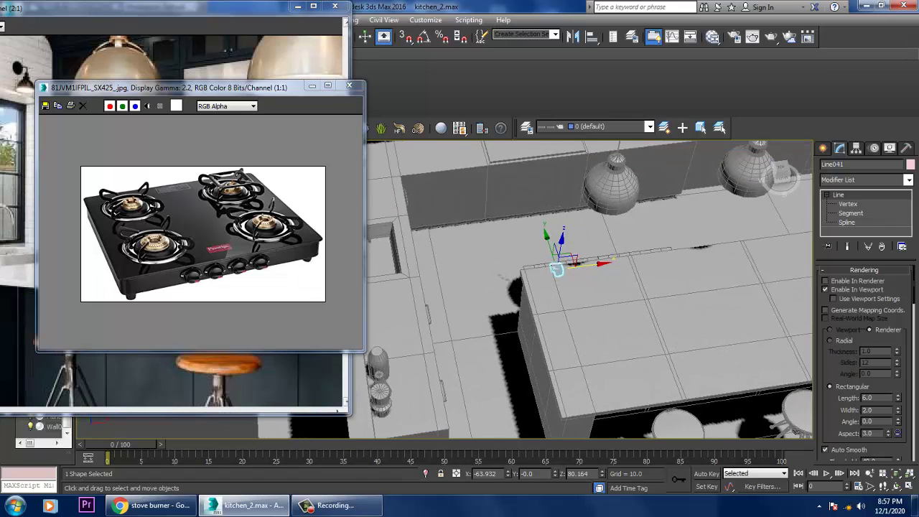
key("alt+q")
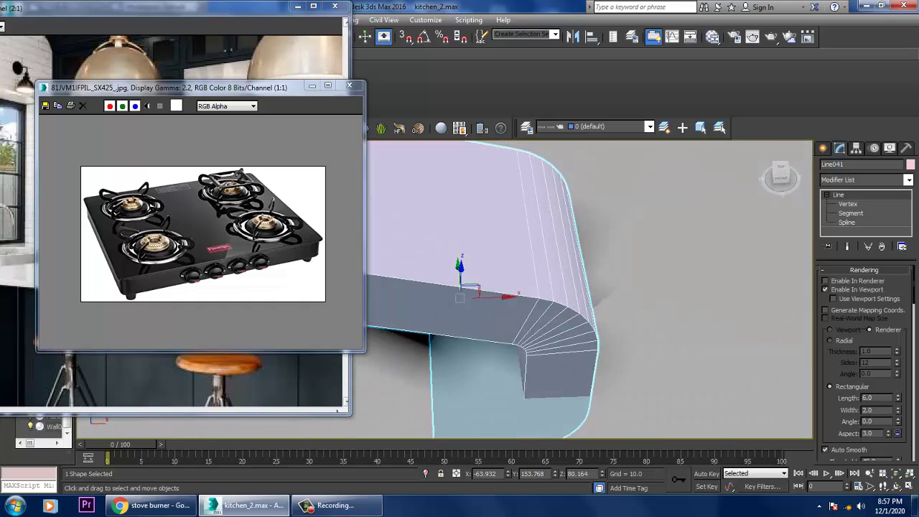
key("alt+q")
left_click_drag(898, 397, 897, 431)
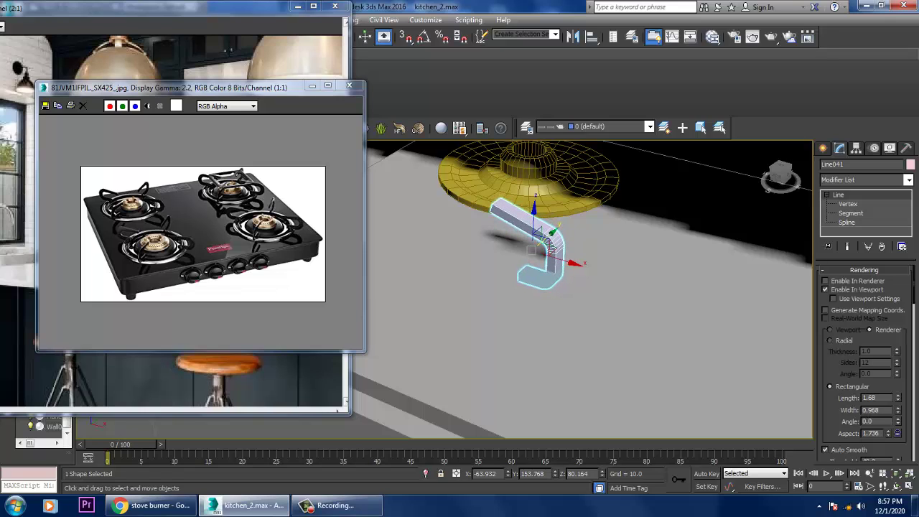
left_click_drag(897, 397, 898, 406)
Step: Raise the whole bracket about 1.4 units in the front view so its foot lines up with the burner plate
middle_click_drag(574, 288, 725, 252, "alt")
key("alt+w")
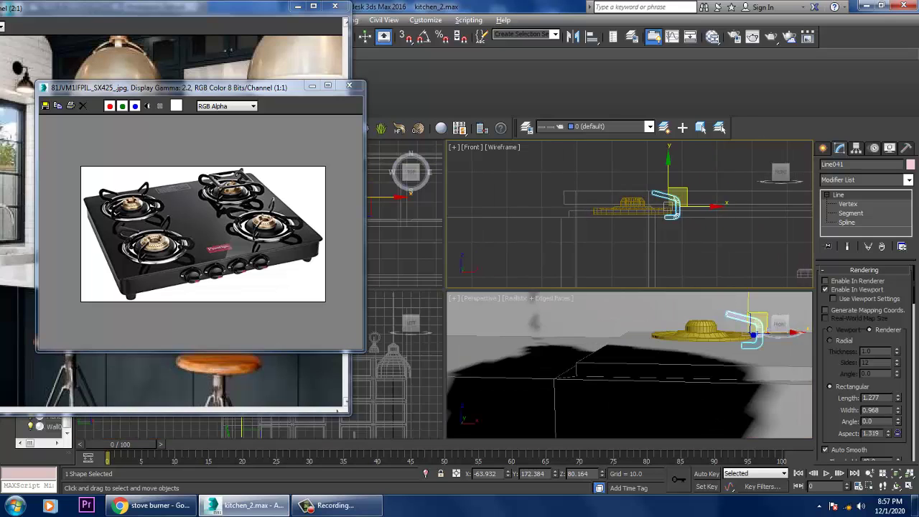
key("alt+w")
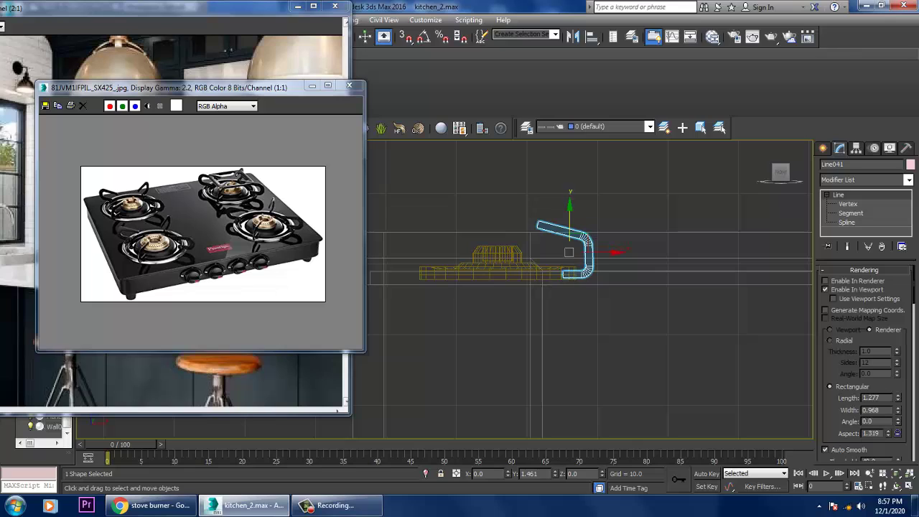
scroll(540, 219, "up", 2)
Step: Move the bracket's upper end vertex about 1.97 units inward and 1.37 units upward to lengthen and steepen the arm
key("1")
left_click(546, 219)
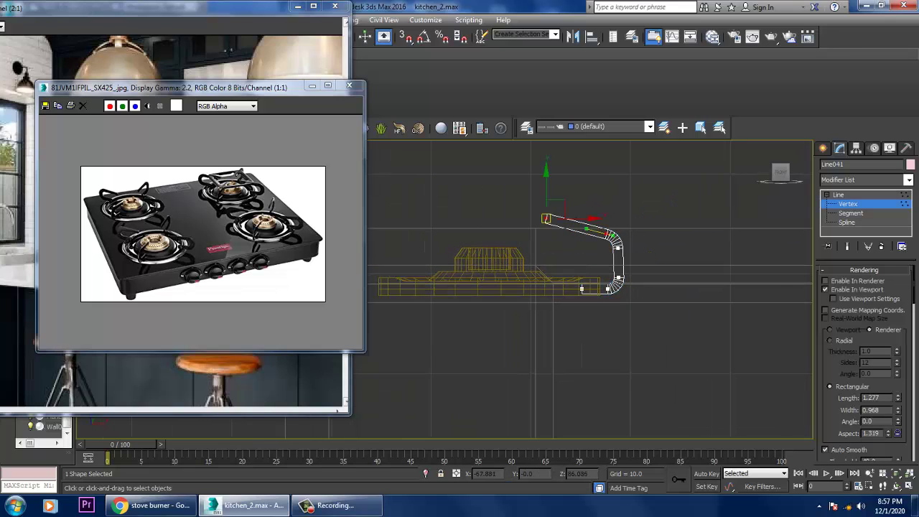
left_click_drag(546, 219, 526, 206)
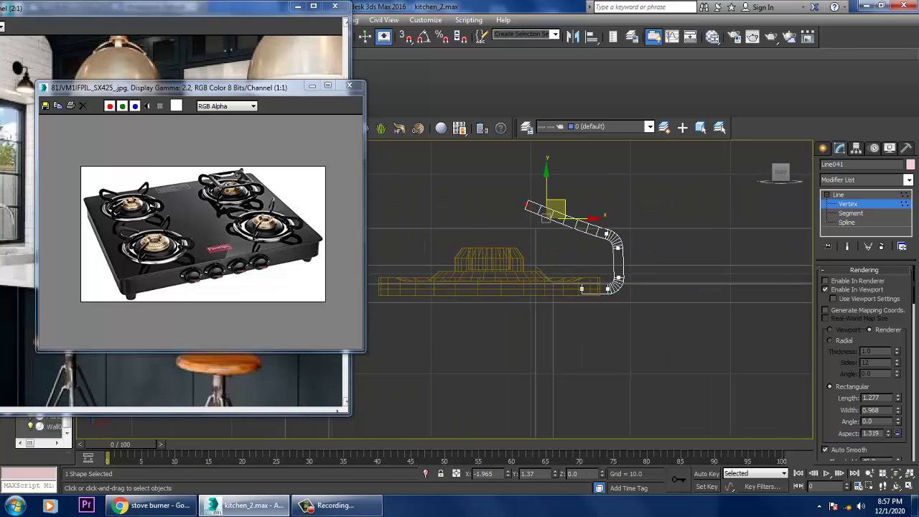
key("1")
Step: Line the bracket up with the burner's centre in the top view and move its pivot onto that centre
key("t")
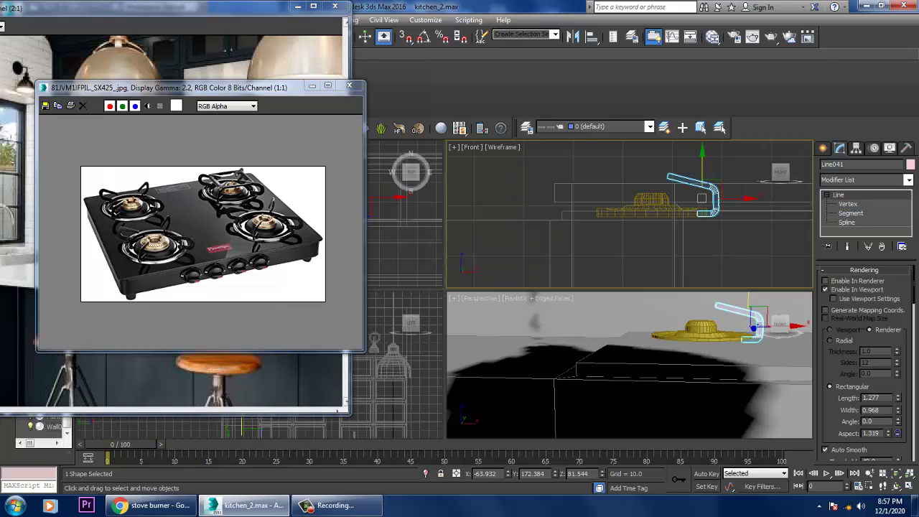
scroll(528, 331, "up", 3)
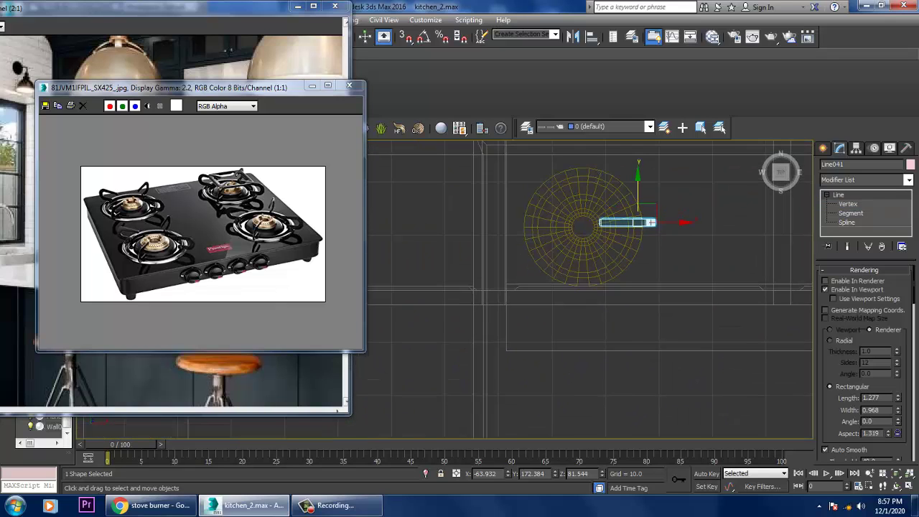
left_click_drag(625, 222, 624, 225)
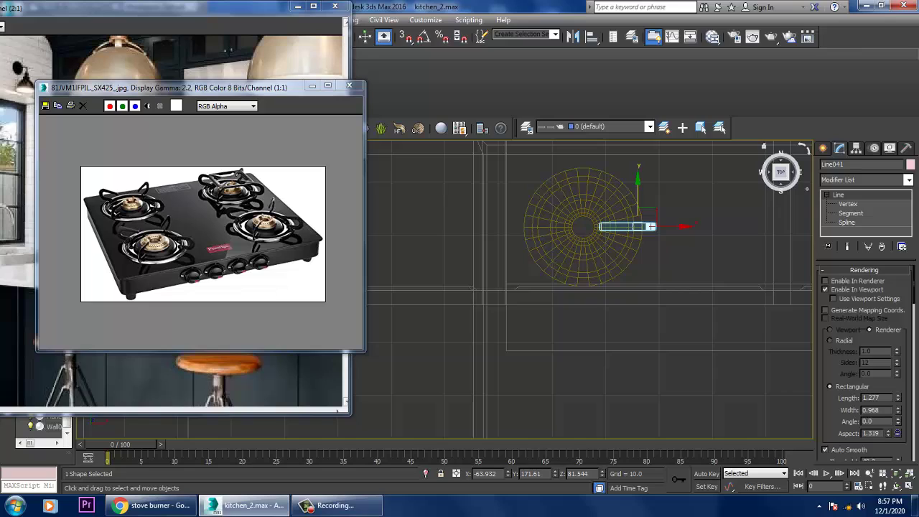
left_click(856, 148)
left_click(865, 221)
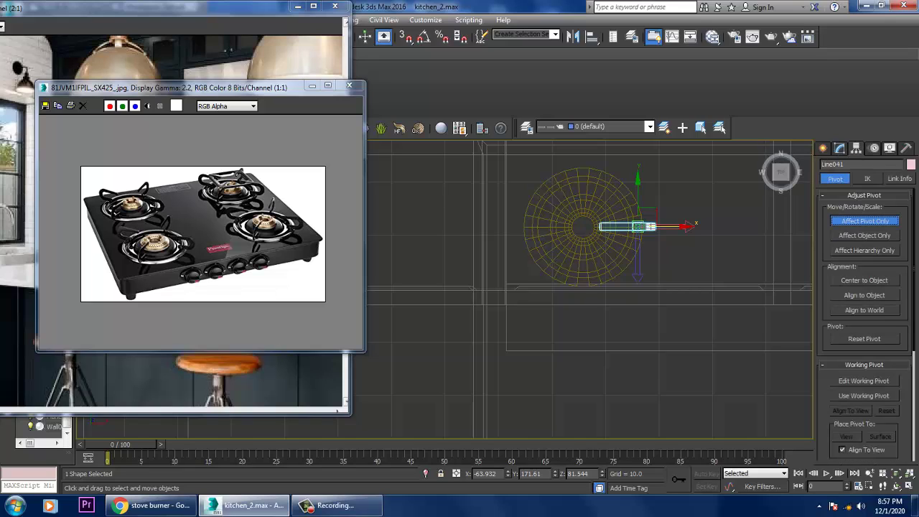
left_click_drag(639, 226, 578, 227)
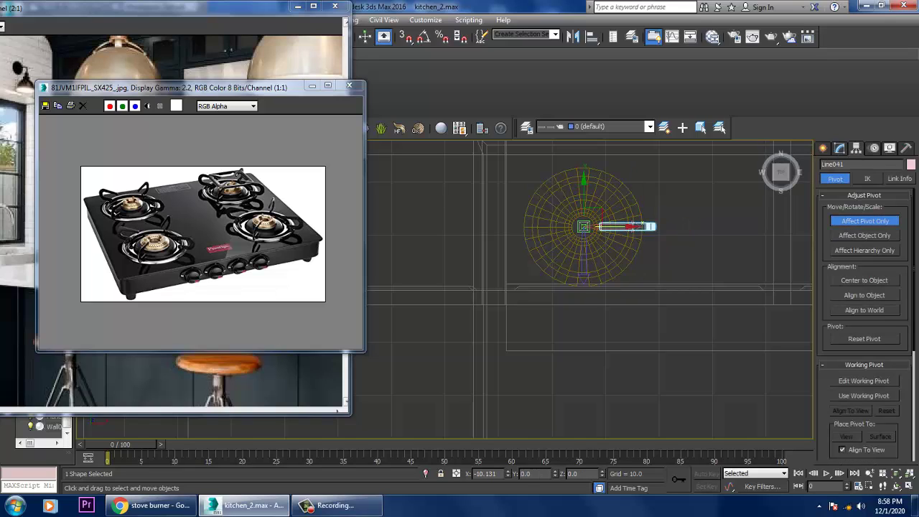
Step: Rotate-copy the bracket around the burner's centre at 90-degree intervals to make four evenly spaced supports
key("e")
left_click_drag(619, 279, 671, 267, "shift")
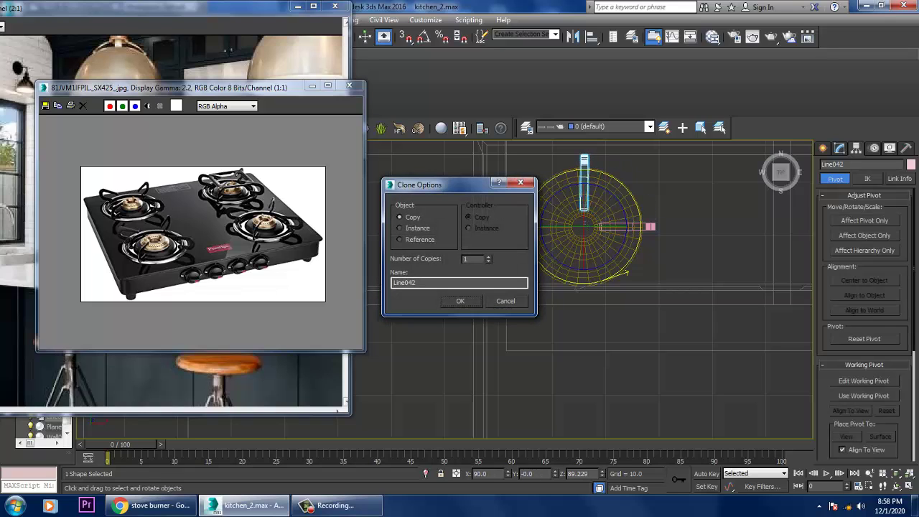
key("Return")
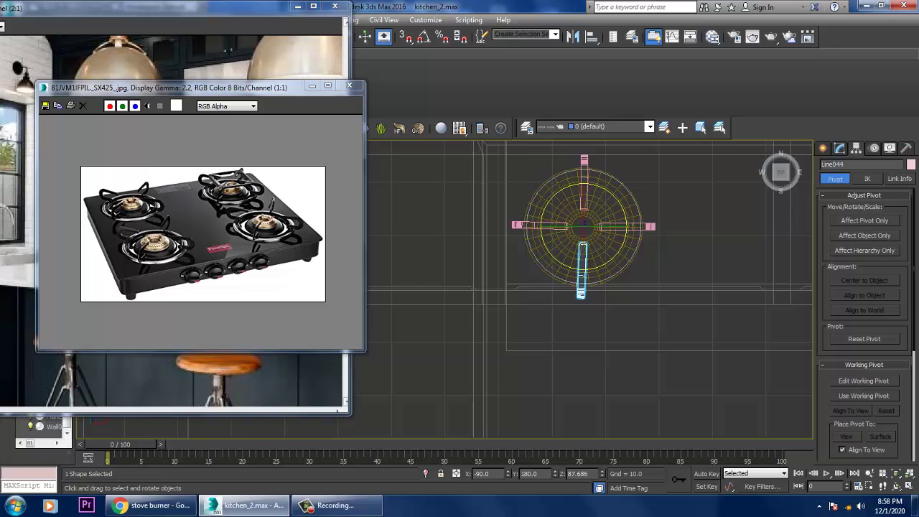
Step: Scale the burner body to about 136% in height along the Z axis
key("p")
middle_click_drag(588, 287, 629, 257, "alt")
scroll(502, 273, "up", 4)
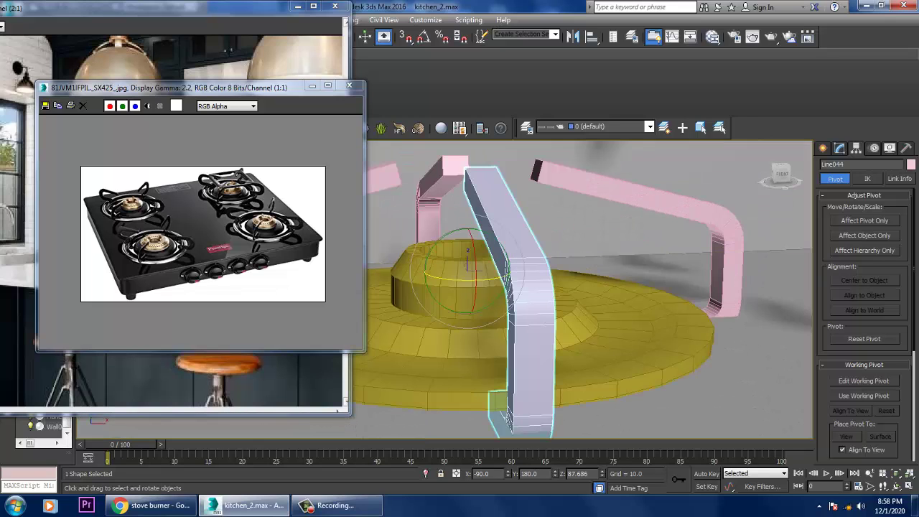
scroll(589, 287, "down", 6)
scroll(503, 215, "up", 4)
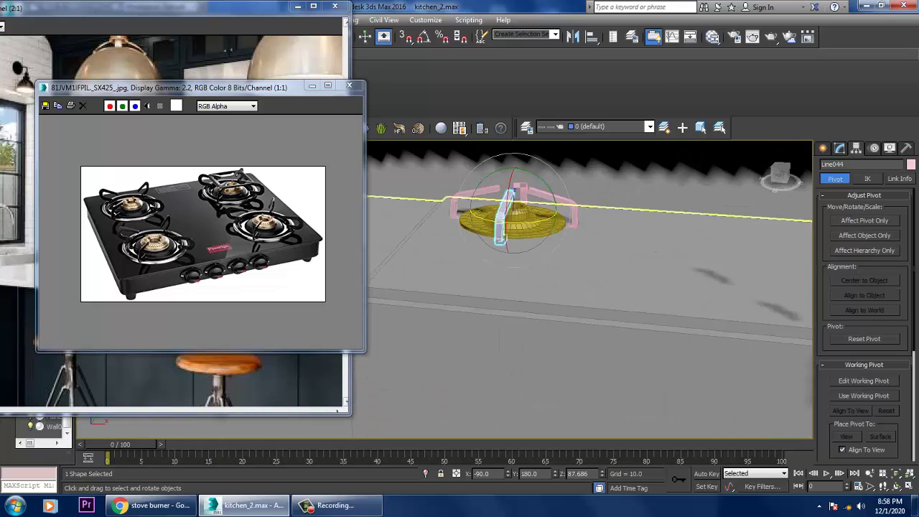
left_click(503, 215)
scroll(502, 216, "up", 3)
key("r")
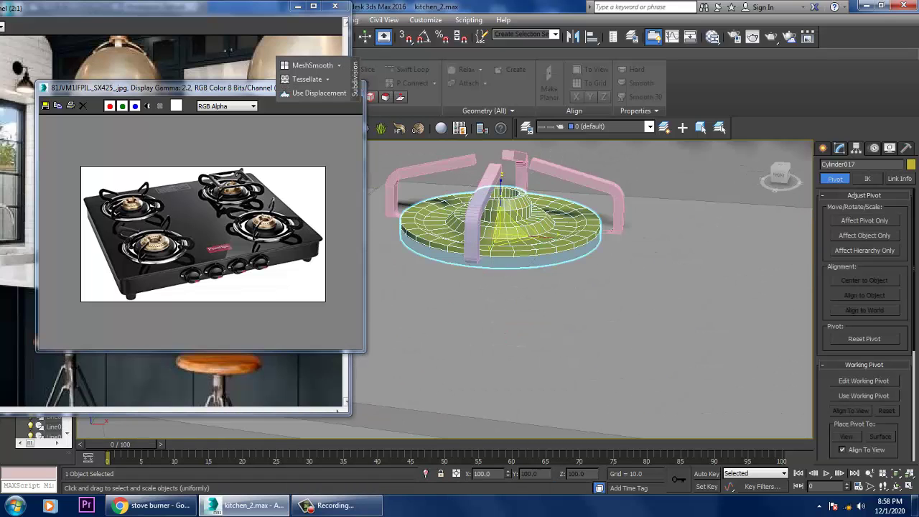
left_click_drag(501, 179, 501, 154)
Step: Select the burner body with its four brackets and make one copy along the X axis on the stove's opposite side
scroll(503, 201, "down", 4)
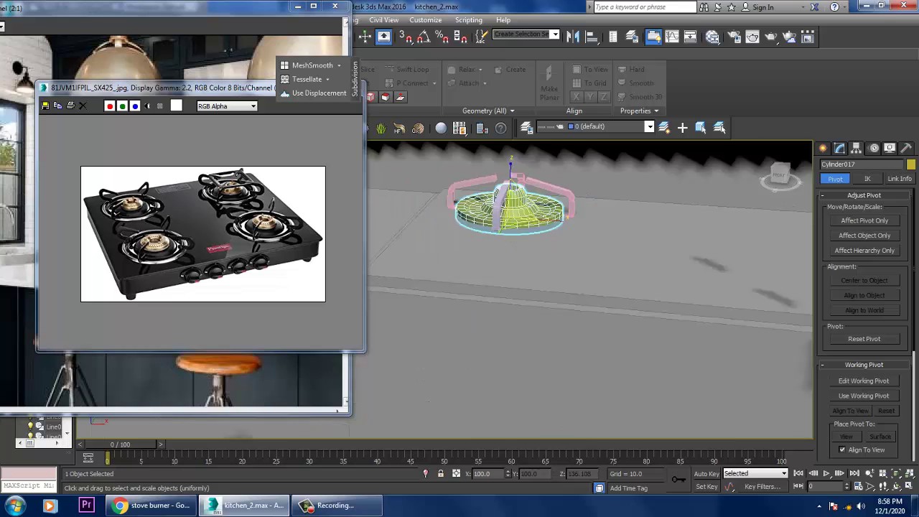
left_click(517, 194, "ctrl")
scroll(567, 230, "up", 8)
scroll(575, 287, "down", 4)
middle_click_drag(575, 287, 603, 237, "alt")
left_click(589, 209, "ctrl")
left_click(740, 223, "ctrl")
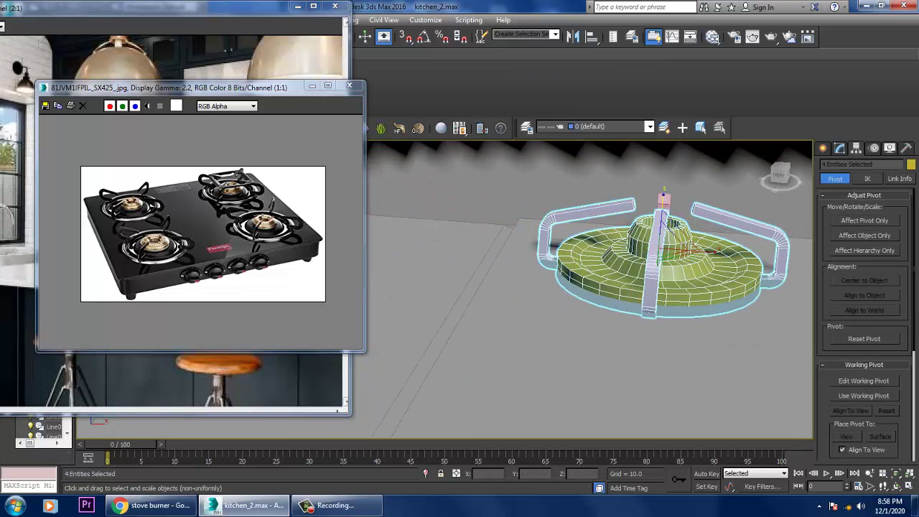
key("shift+z")
key("alt+w")
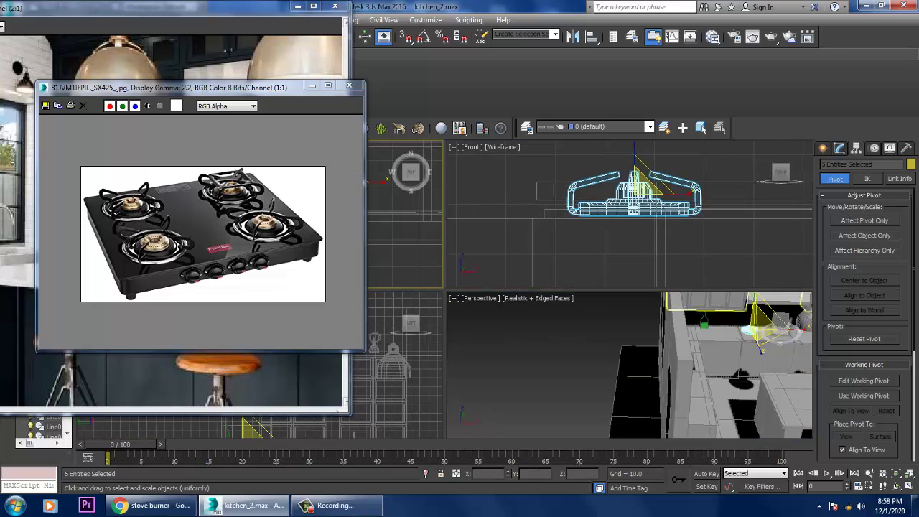
key("alt+w")
key("t")
key("z")
scroll(588, 287, "down", 6)
scroll(616, 253, "up", 2)
key("w")
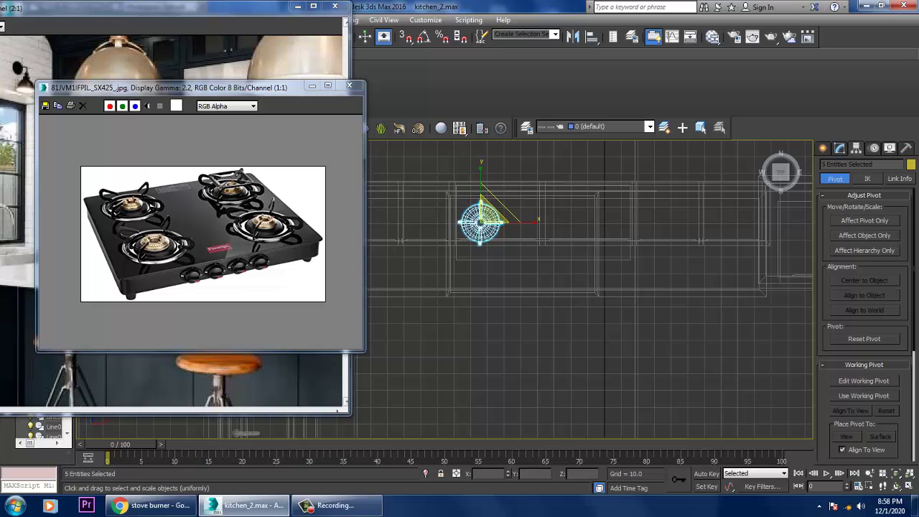
left_click_drag(510, 223, 592, 222, "shift")
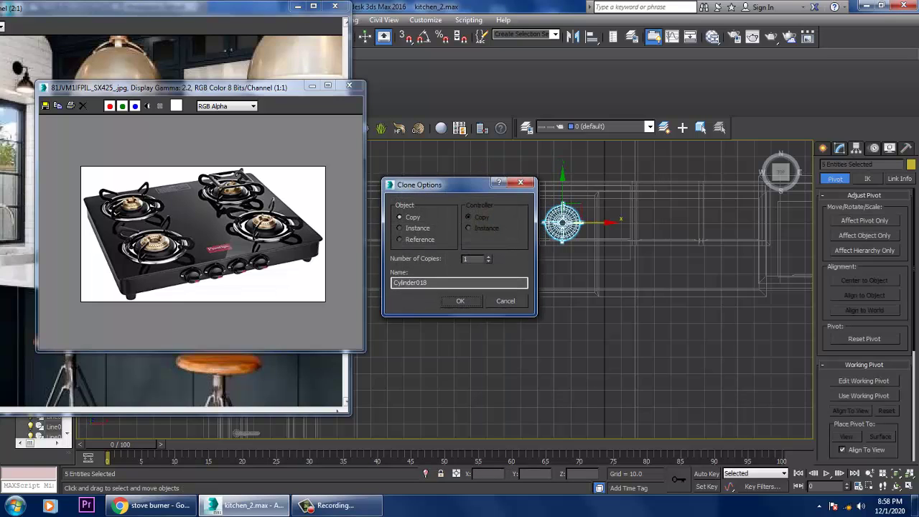
key("Return")
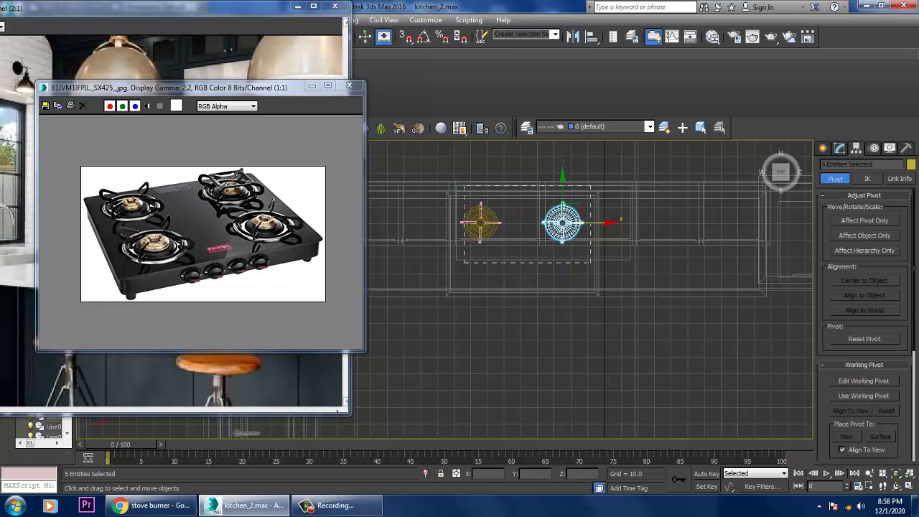
Step: Copy both burners toward the counter's front edge to make a second row, and minimise the stove reference image
left_click(480, 223, "ctrl")
left_click_drag(521, 197, 522, 240)
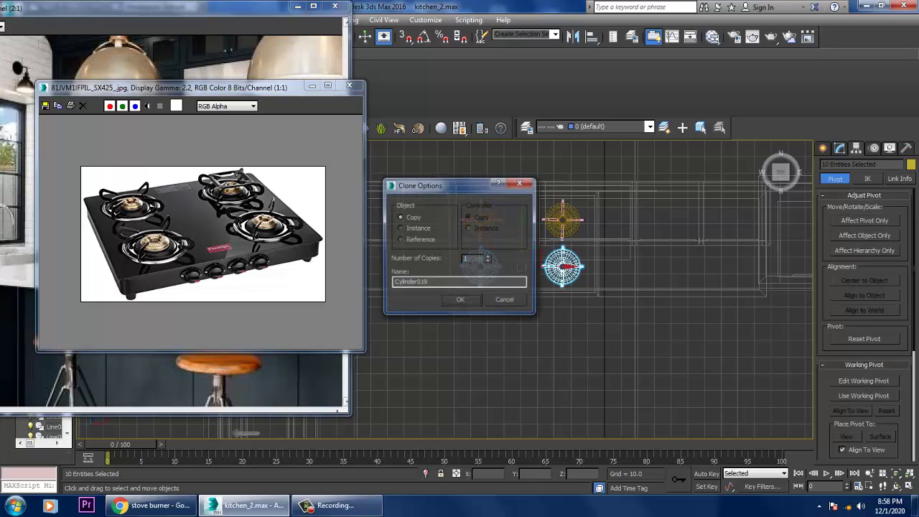
key("Return")
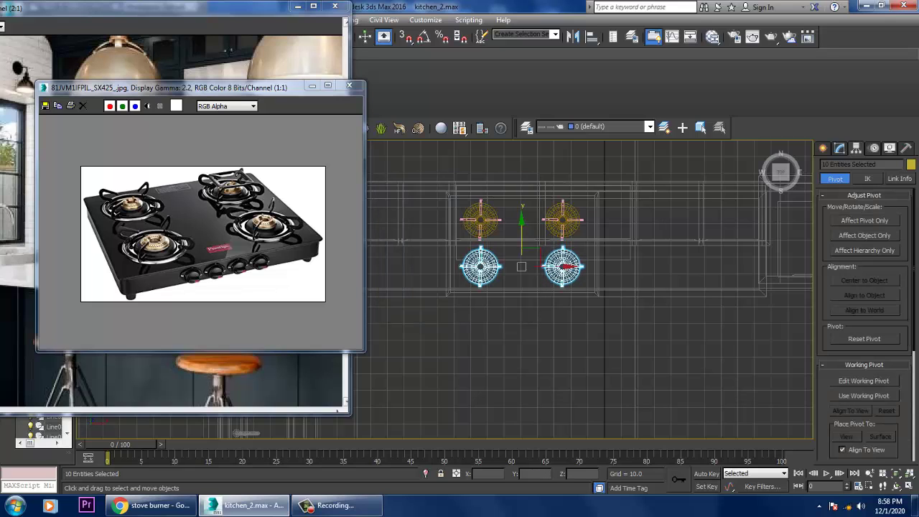
key("alt+w")
key("alt+w")
key("z")
middle_click_drag(589, 288, 588, 244, "alt")
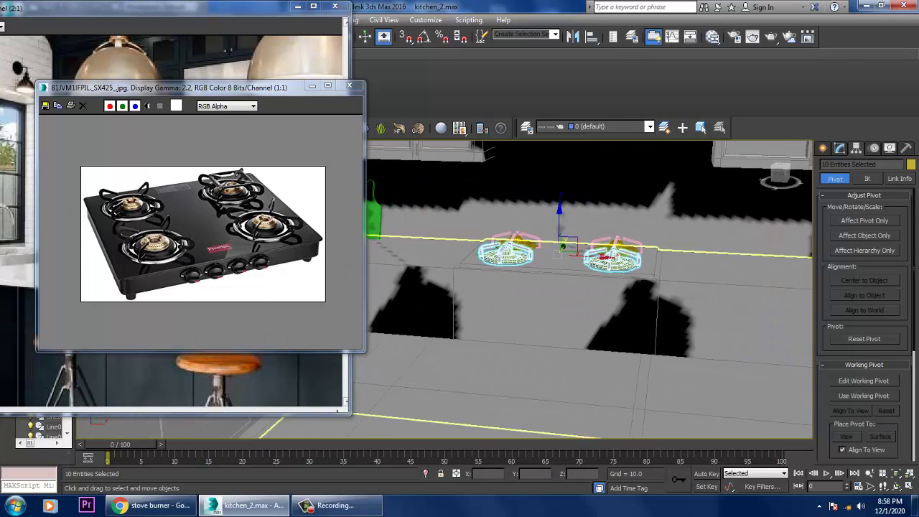
left_click(312, 85)
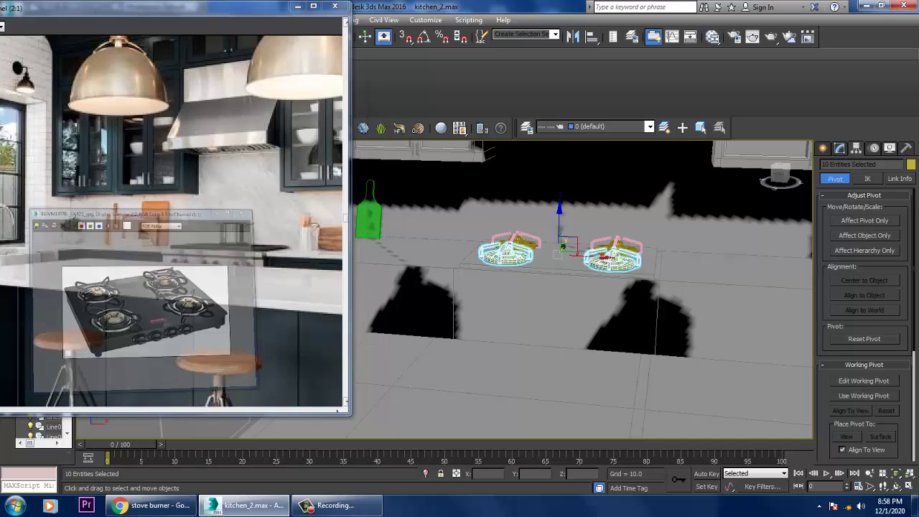
Step: Add a horizontal edge loop with Swift Loop across the counter body, a short distance below the stove in the front view
key("alt+w")
scroll(585, 216, "up", 3)
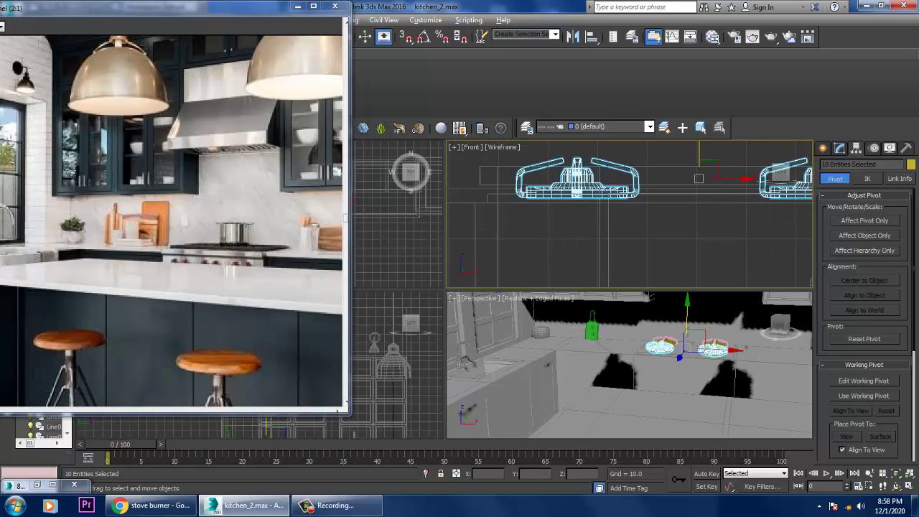
key("alt+w")
scroll(582, 287, "down", 3)
scroll(604, 278, "up", 2)
left_click(603, 278)
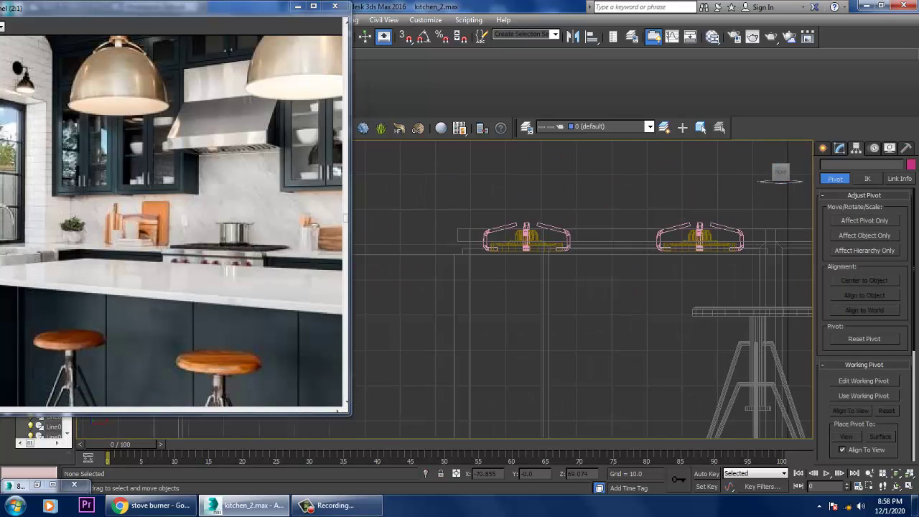
left_click(610, 232)
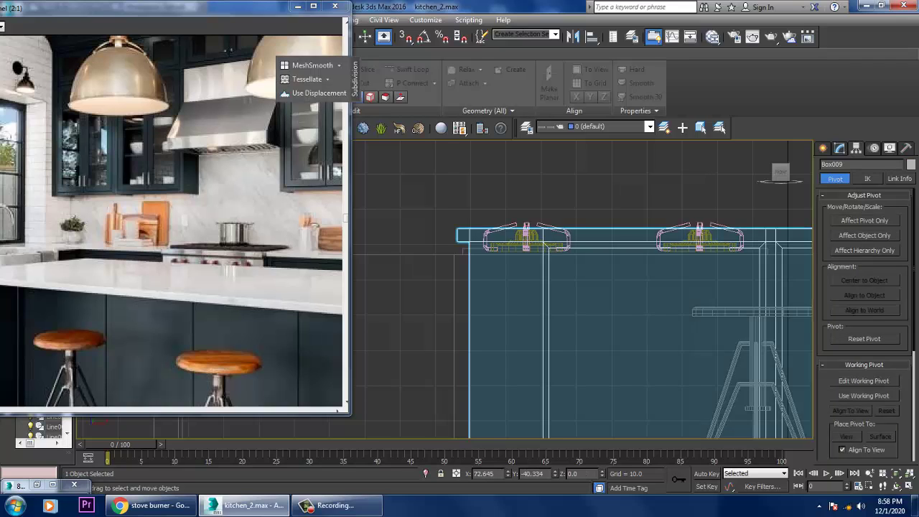
left_click(839, 148)
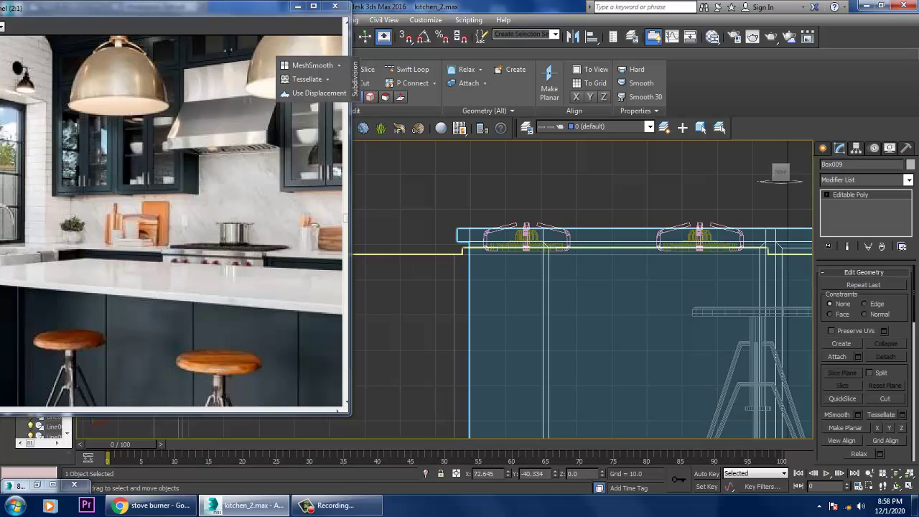
left_click(611, 252)
left_click(407, 69)
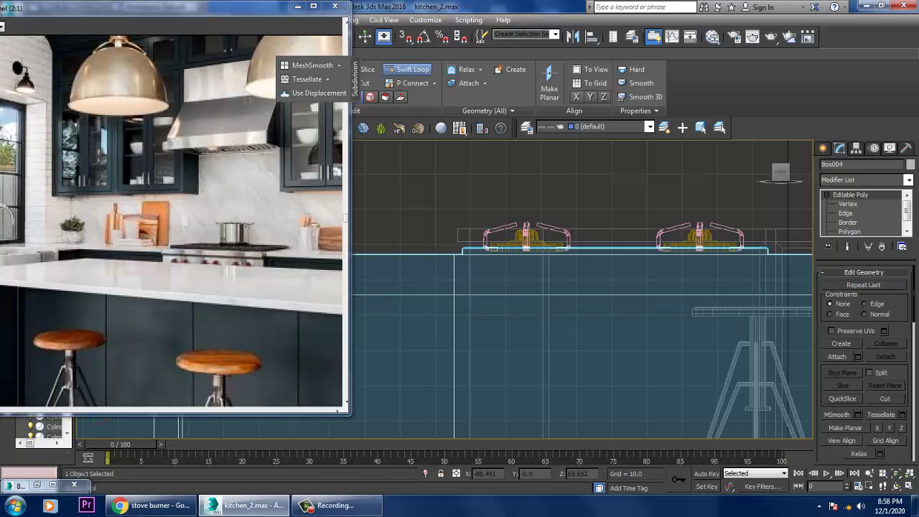
Step: Add two more horizontal edge loops close to the first, making three tightly spaced lines along the counter's front
key("alt+w")
key("alt+w")
scroll(582, 288, "up", 3)
middle_click_drag(581, 287, 624, 277, "alt")
key("Escape")
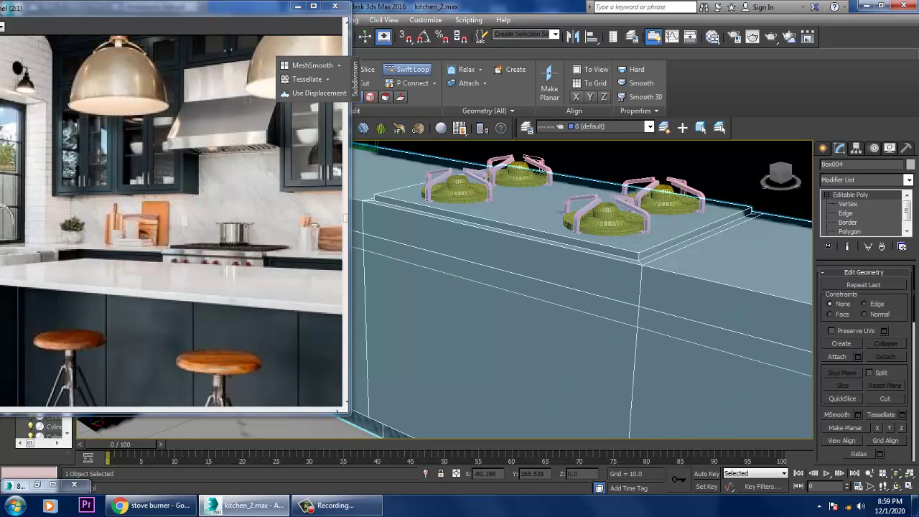
scroll(624, 305, "up", 5)
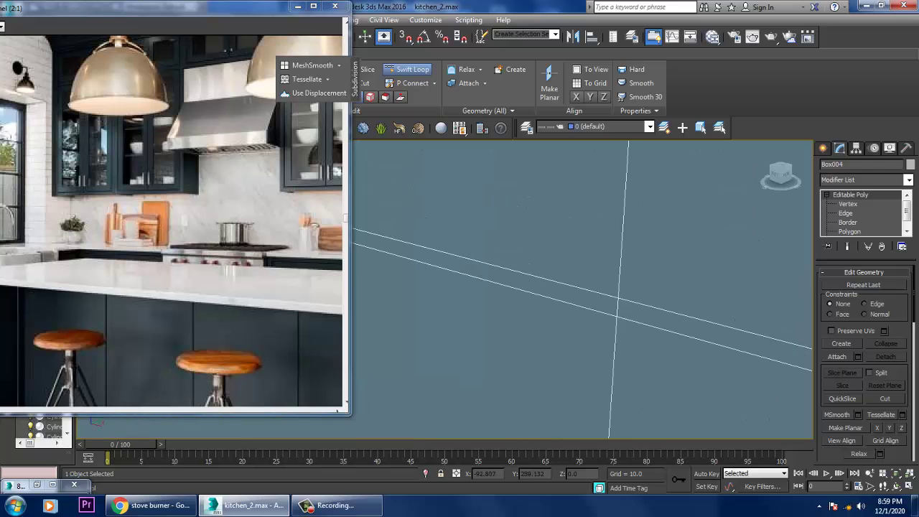
scroll(582, 287, "down", 4)
middle_click_drag(647, 288, 503, 287)
scroll(582, 288, "up", 4)
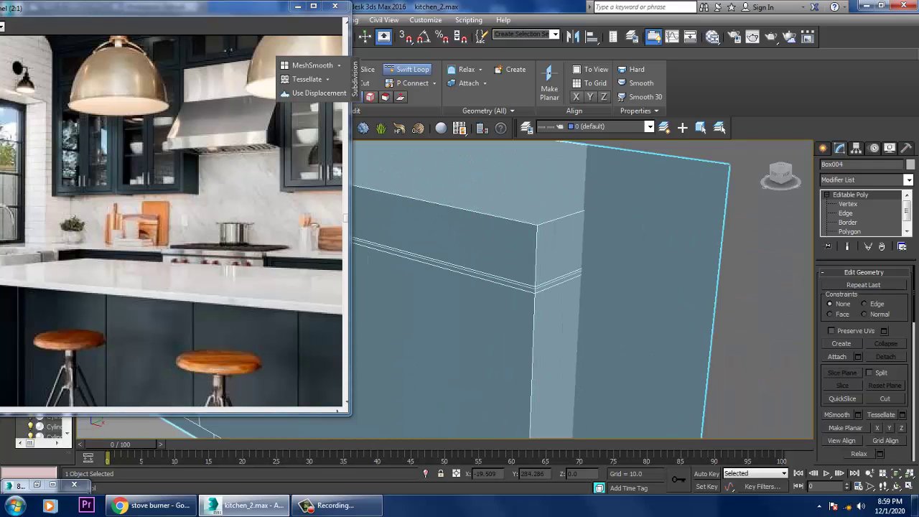
key("Escape")
scroll(582, 287, "down", 5)
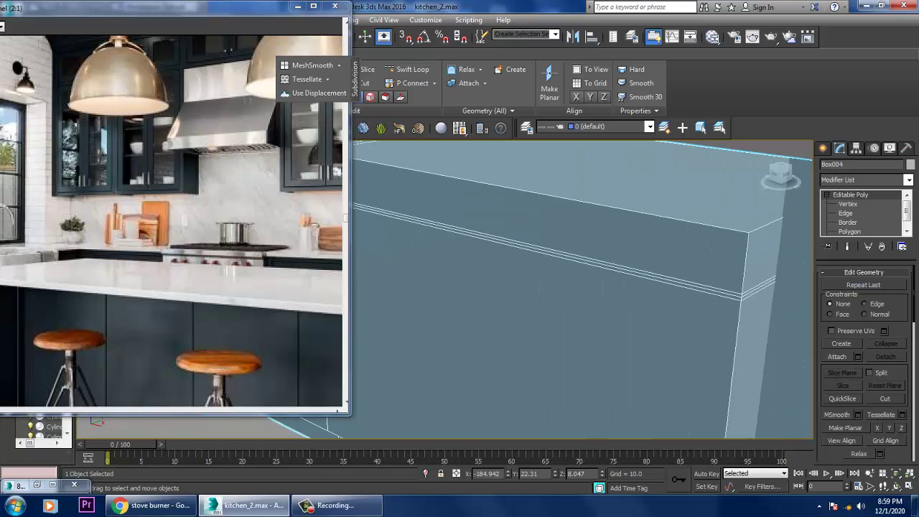
scroll(582, 288, "up", 5)
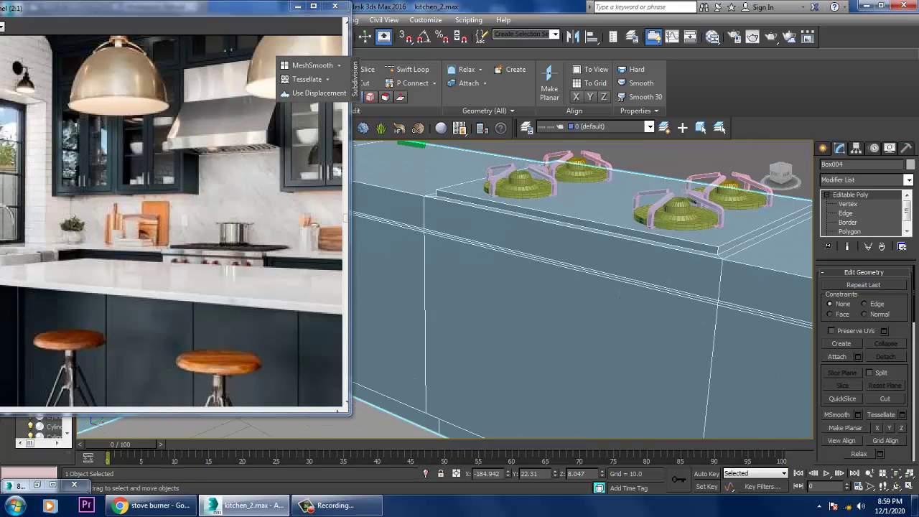
Step: Push the middle of the three closely spaced edges beneath the stove inward to form a shallow groove
key("2")
left_click(562, 263)
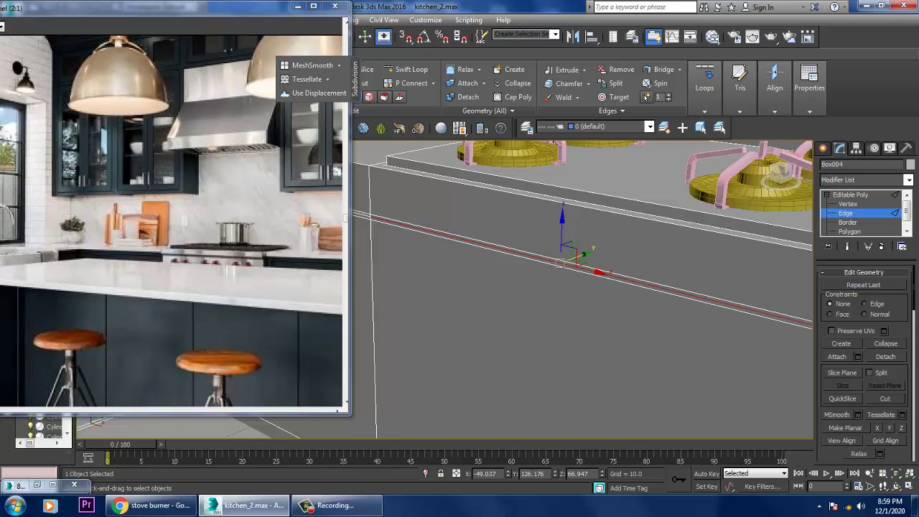
scroll(431, 237, "down", 5)
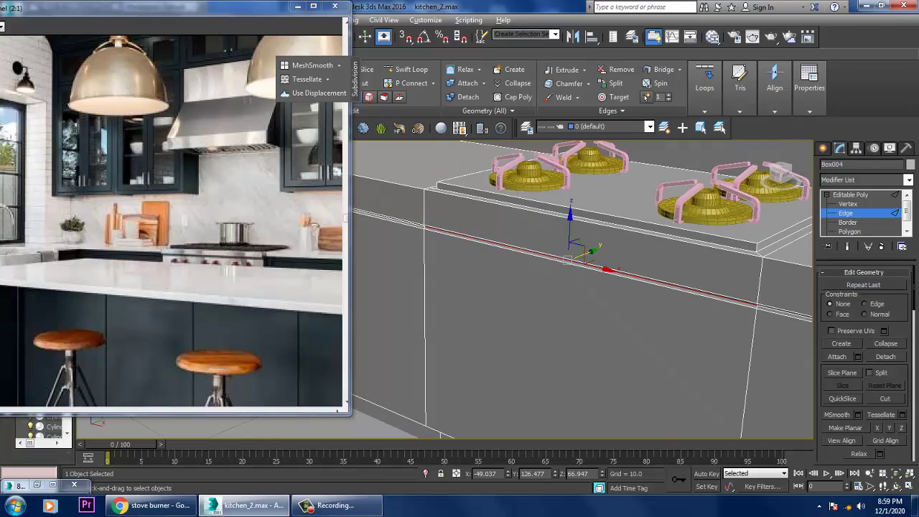
middle_click_drag(582, 287, 575, 266, "alt")
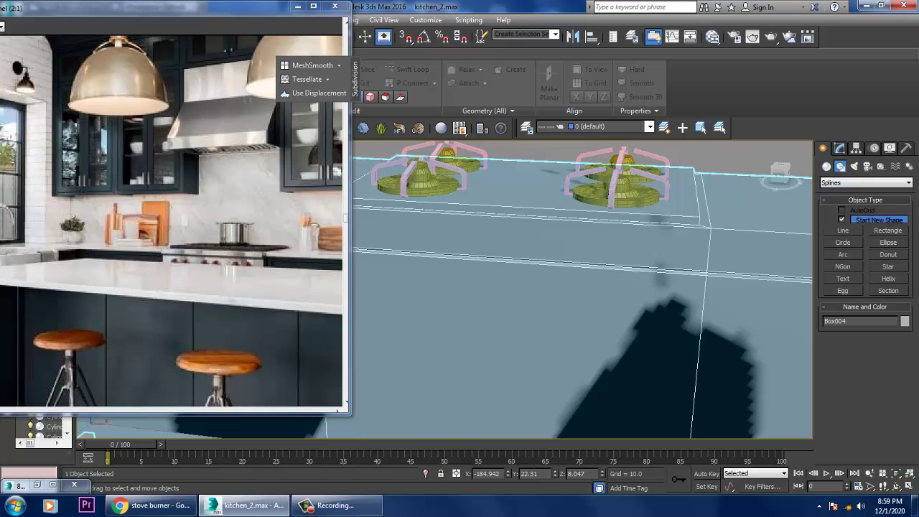
Step: Draw a knob cylinder about 3.45 in radius and 1.3 in height in the front view, just below the first burner
key("f")
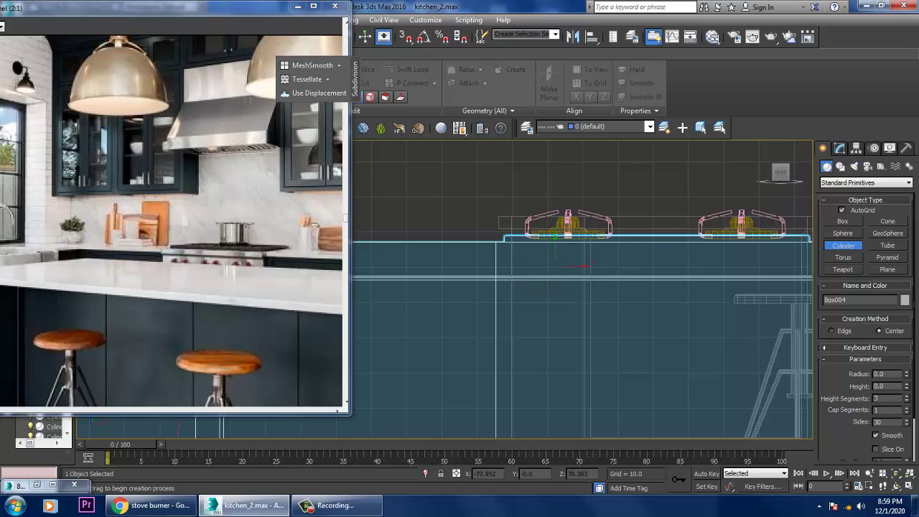
left_click_drag(545, 266, 557, 267)
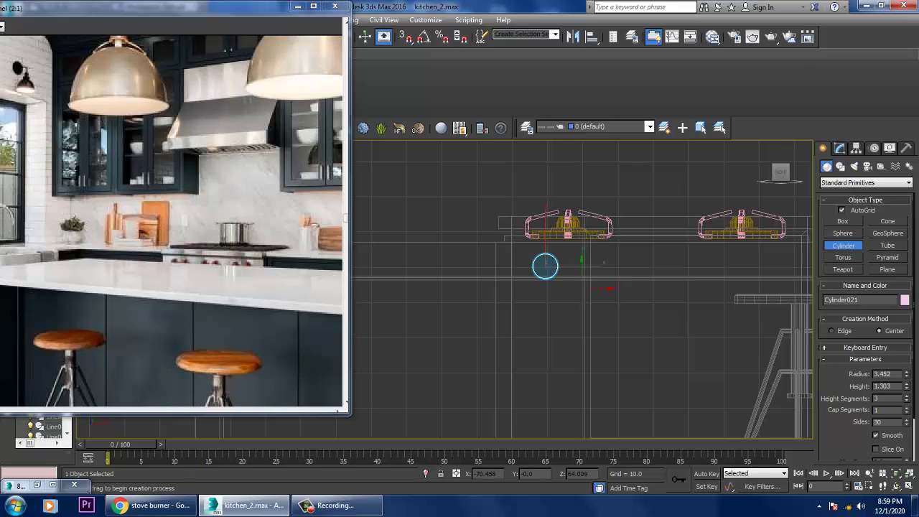
key("z")
key("p")
Step: Move the knob cylinder along the Y axis until it sits against the counter's front face
key("w")
middle_click_drag(546, 287, 582, 316, "alt")
scroll(567, 326, "down", 3)
left_click_drag(583, 316, 744, 227)
key("z")
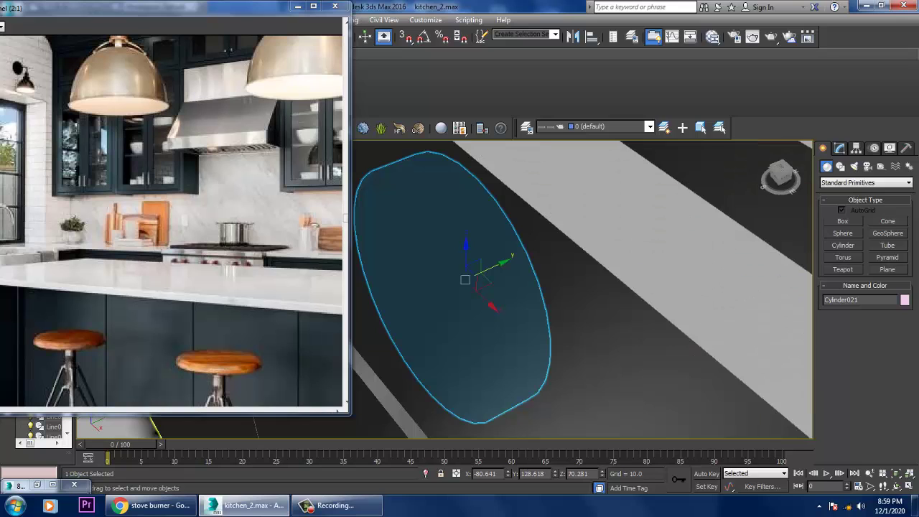
left_click_drag(503, 289, 457, 289)
middle_click_drag(457, 289, 443, 284, "alt")
scroll(443, 284, "up", 10)
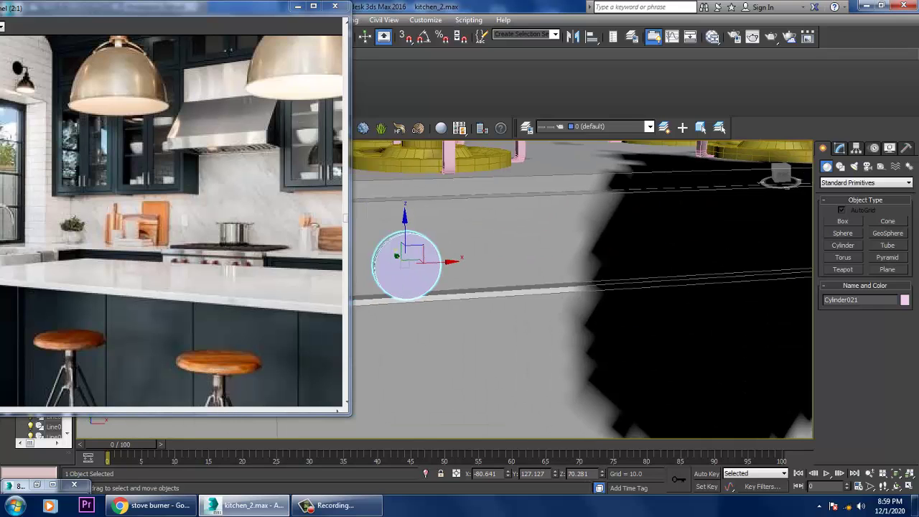
scroll(532, 280, "down", 8)
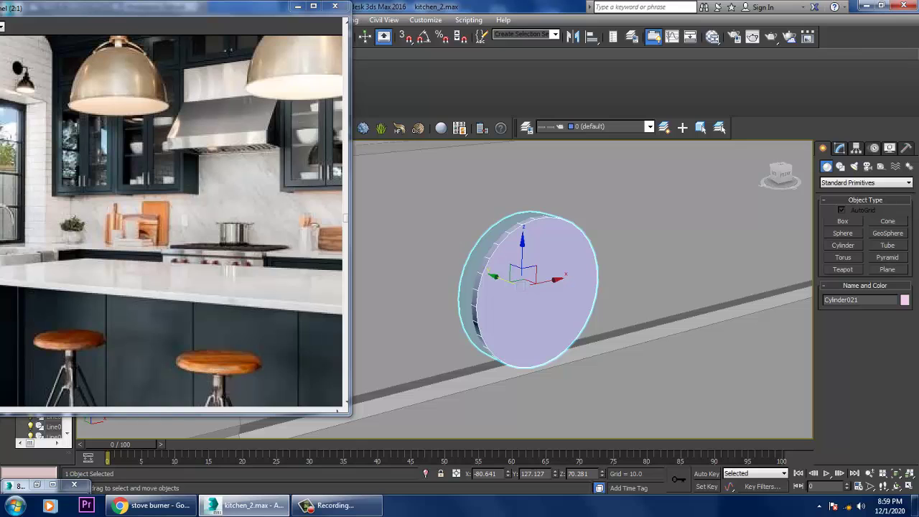
Step: Convert the knob cylinder to an editable poly and cut two roughly vertical lines across its front face
middle_click_drag(545, 262, 546, 210)
right_click(546, 209)
mouse_move(574, 327)
left_click(691, 336)
right_click(514, 231)
left_click(489, 139)
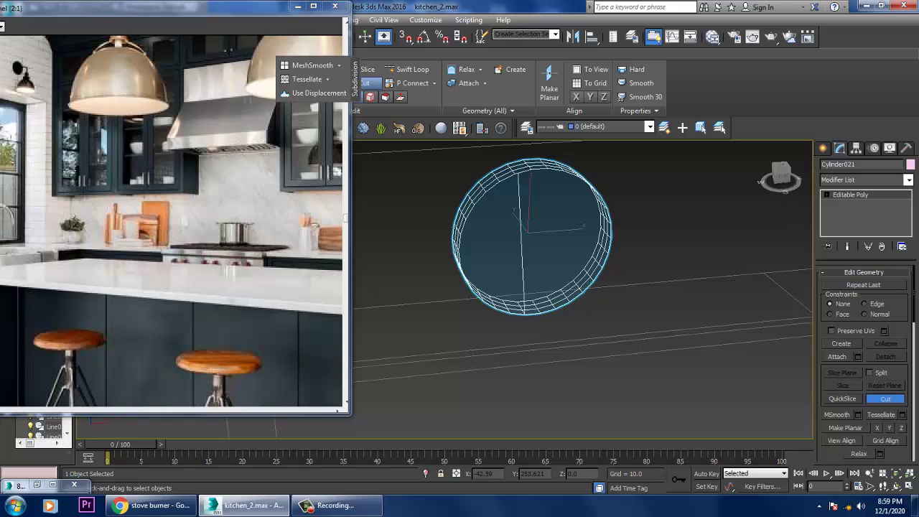
middle_click_drag(524, 309, 518, 306, "alt")
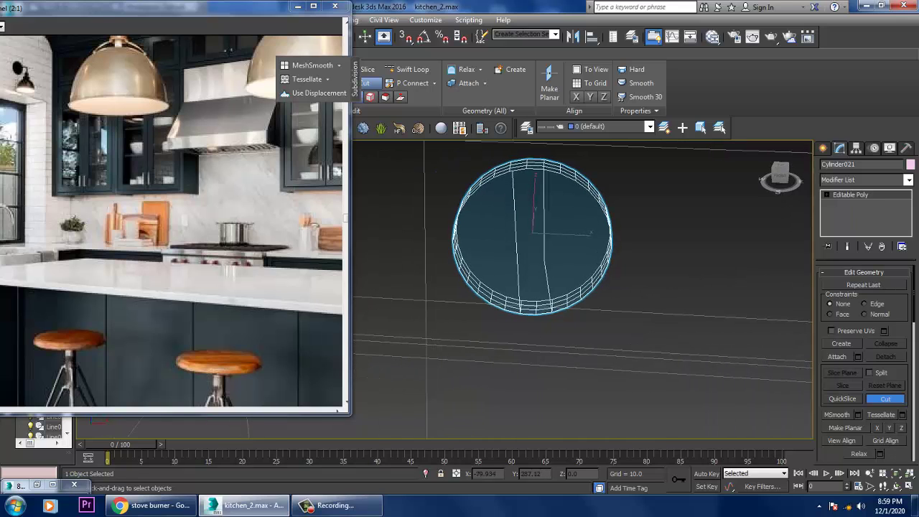
key("Escape")
Step: Bevel the narrow strip between the knob's two cuts about 2.1 units outward with a reduced outline to form the grip
middle_click_drag(519, 305, 468, 297, "alt")
key("4")
scroll(865, 359, "down", 2)
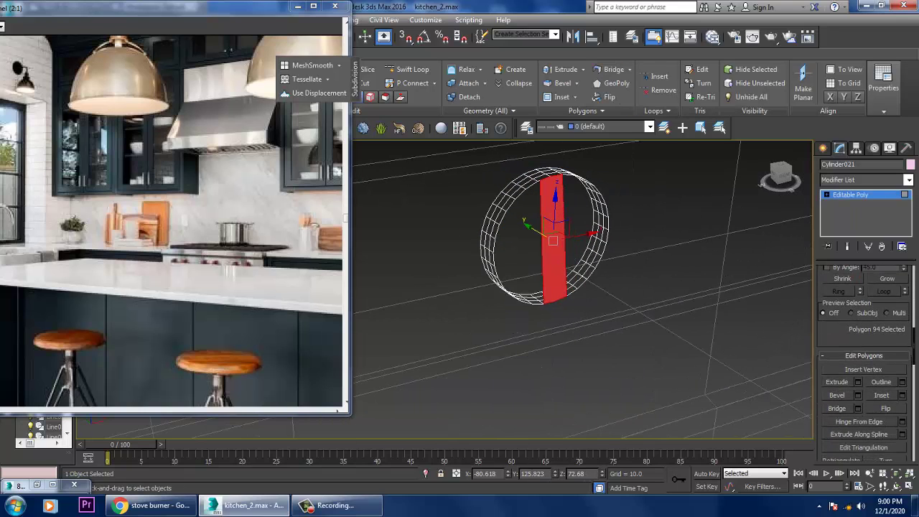
left_click(857, 395)
left_click_drag(452, 313, 453, 328)
left_click_drag(453, 329, 452, 344)
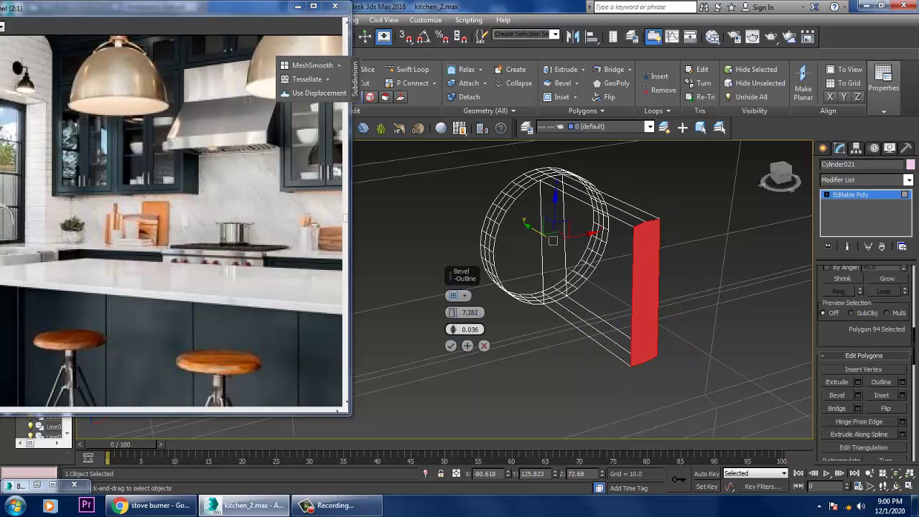
left_click_drag(453, 312, 452, 341)
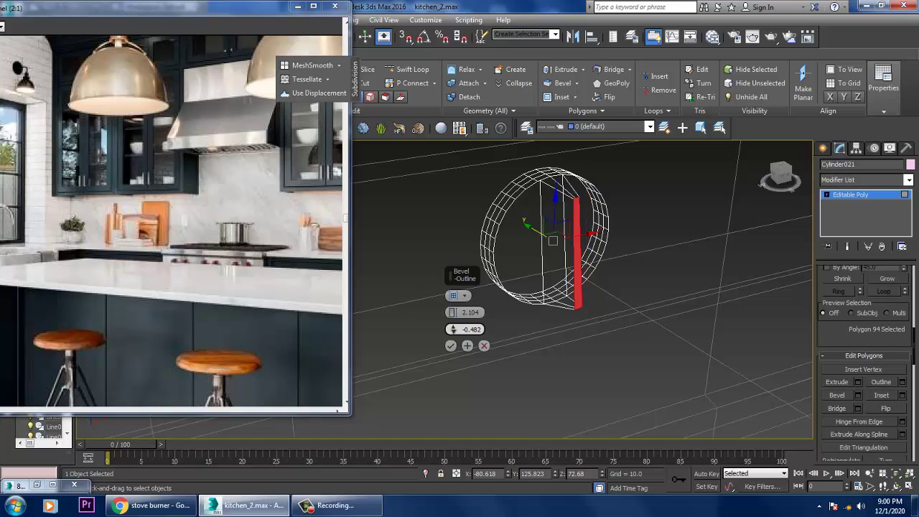
left_click(451, 346)
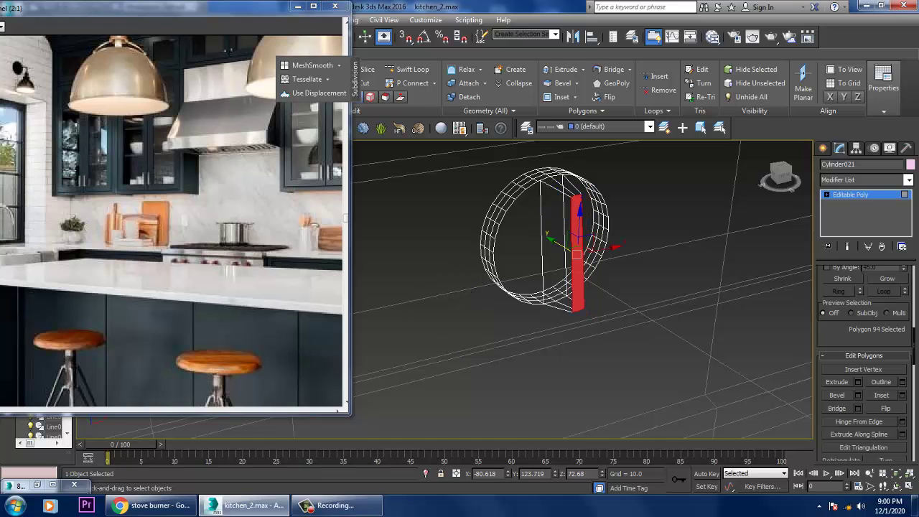
key("F3")
scroll(581, 287, "down", 5)
scroll(553, 280, "up", 4)
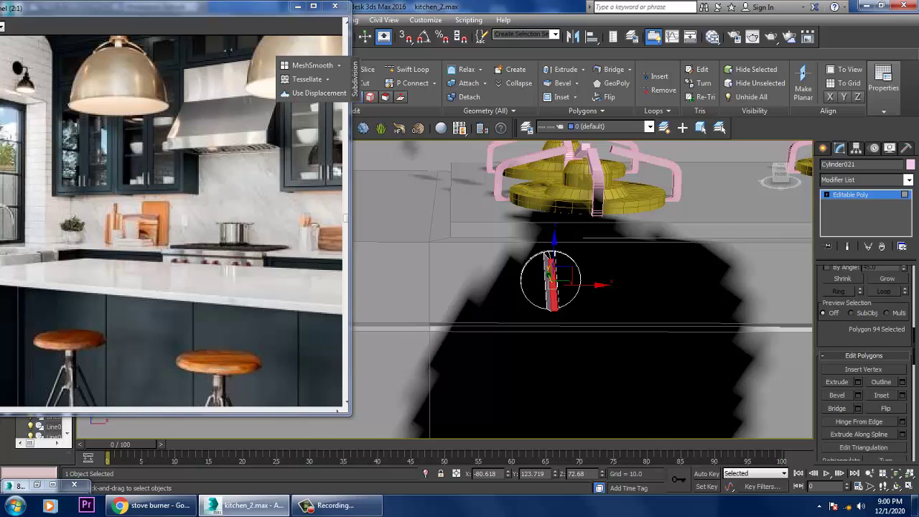
Step: Scale the finished knob and shift it along the Y axis against the counter's front face
key("ctrl+b")
middle_click_drag(574, 287, 611, 273, "alt")
key("r")
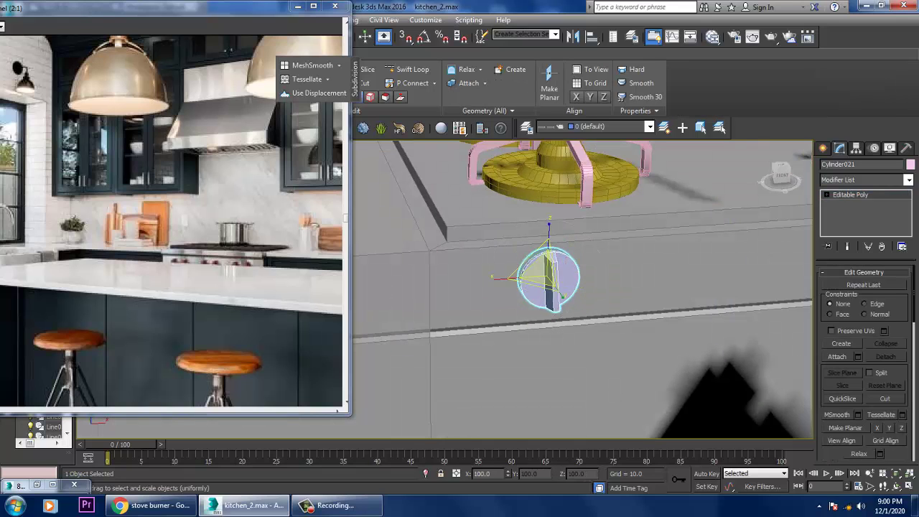
left_click_drag(549, 269, 549, 295)
middle_click_drag(574, 287, 603, 273, "alt")
key("w")
left_click_drag(542, 257, 548, 257)
Step: Copy the knob along the X axis to make three pairs of knobs across the counter front below the burners
middle_click_drag(581, 288, 610, 294, "alt")
left_click_drag(460, 240, 486, 240)
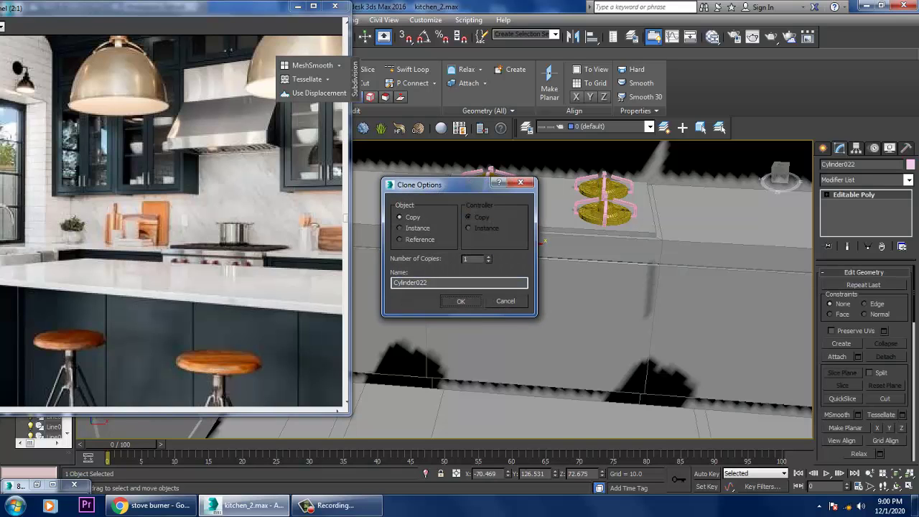
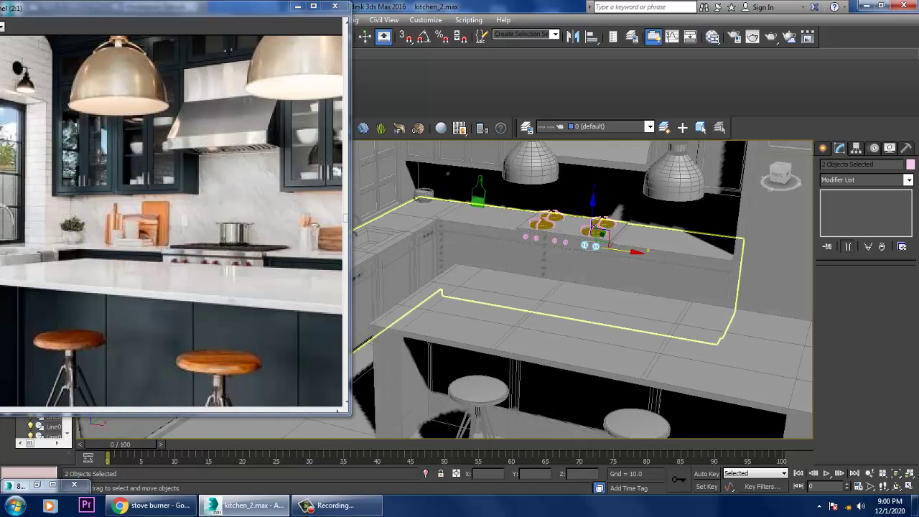
scroll(602, 220, "down", 2)
Step: Draw a pot's half-profile line in the front view above the end burner, with a slanted rim, vertical wall and horizontal base
key("alt+w")
key("alt+w")
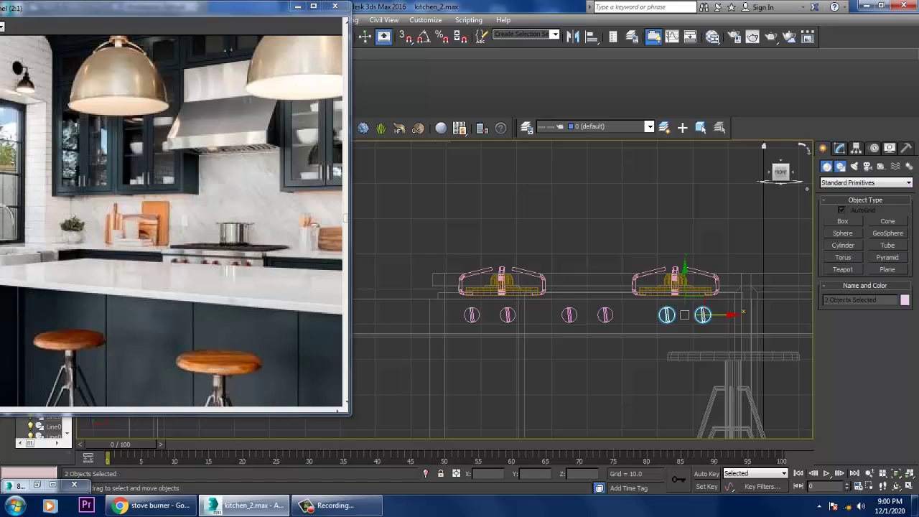
left_click(840, 166)
left_click(843, 231)
scroll(580, 290, "up", 4)
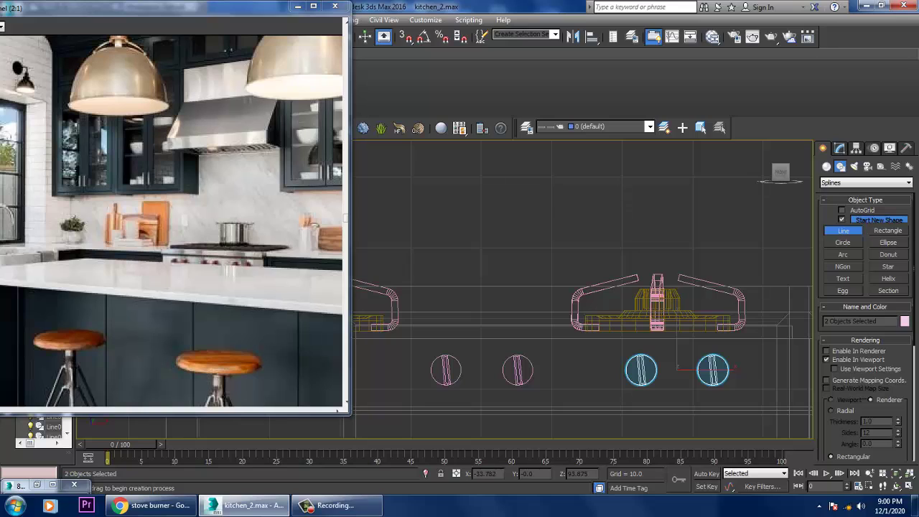
left_click(590, 212)
left_click(603, 217)
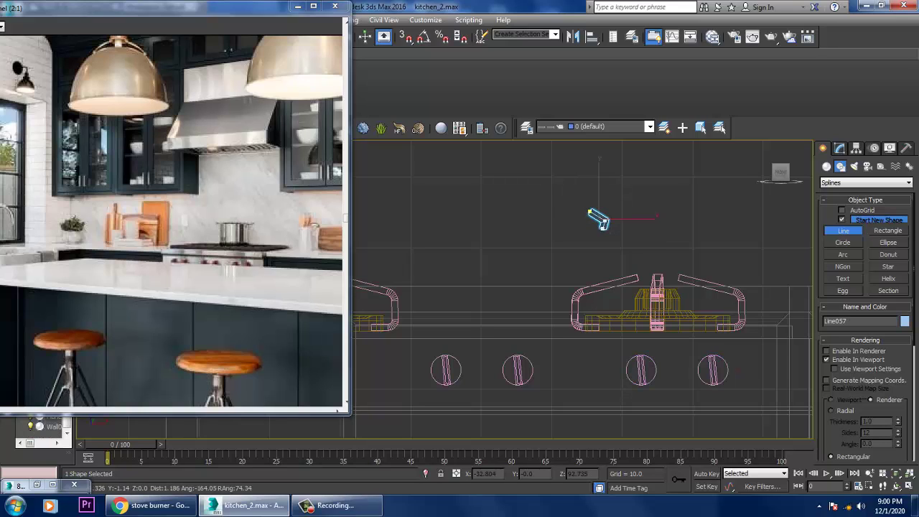
left_click(605, 294)
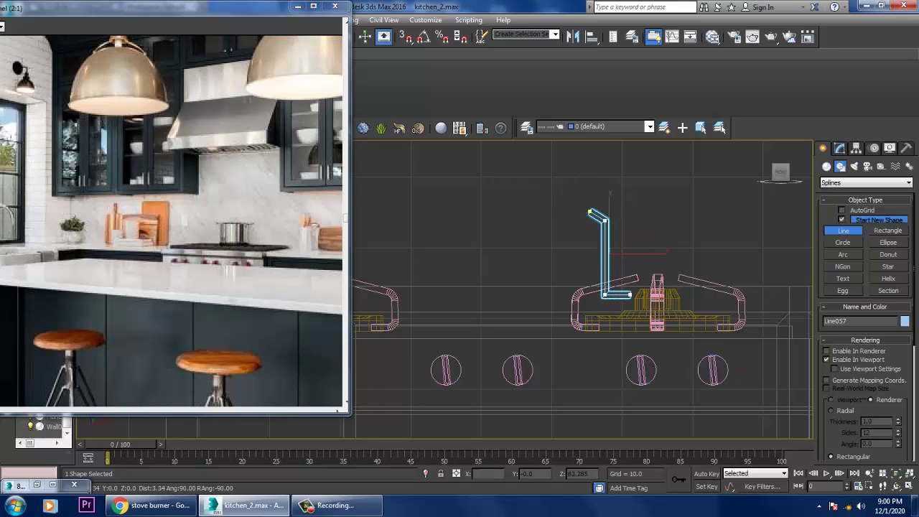
right_click(647, 294)
Step: Apply a Lathe modifier to the pot profile with 360 degrees, 16 segments and Max alignment
left_click(839, 147)
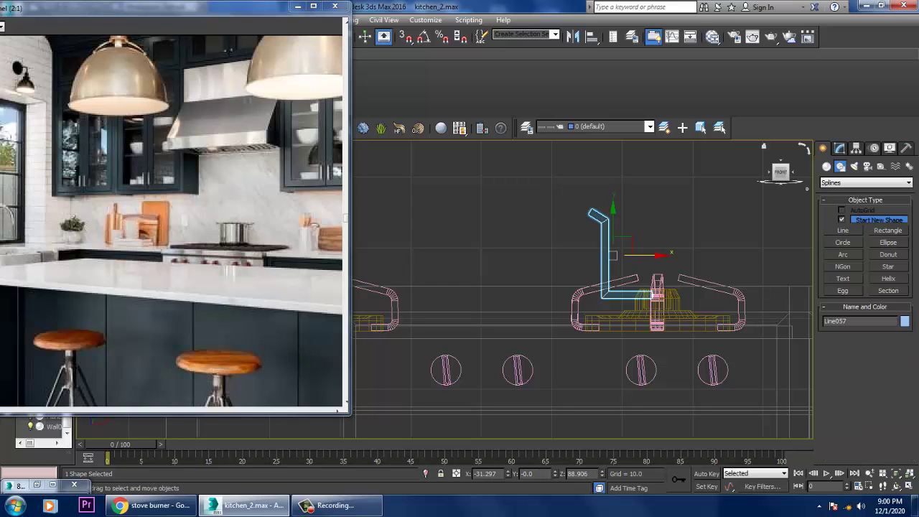
left_click(865, 180)
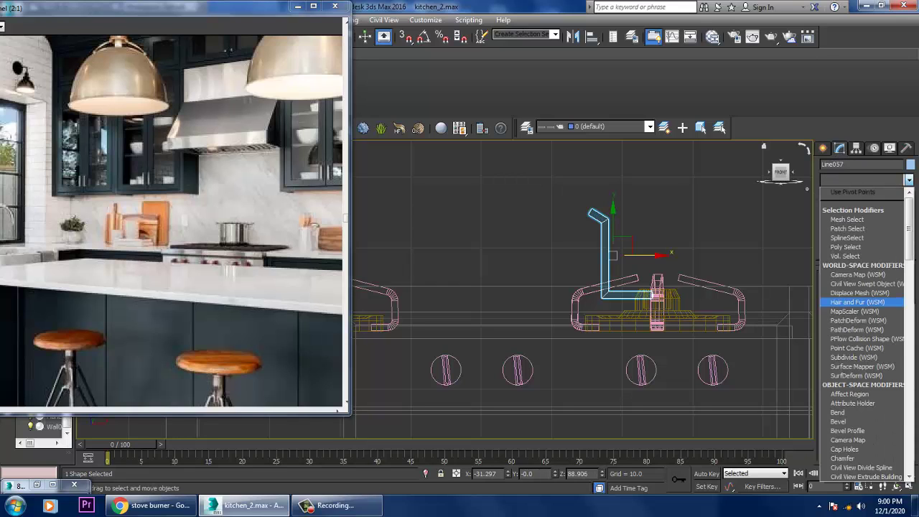
scroll(857, 302, "down", 5)
left_click(855, 308)
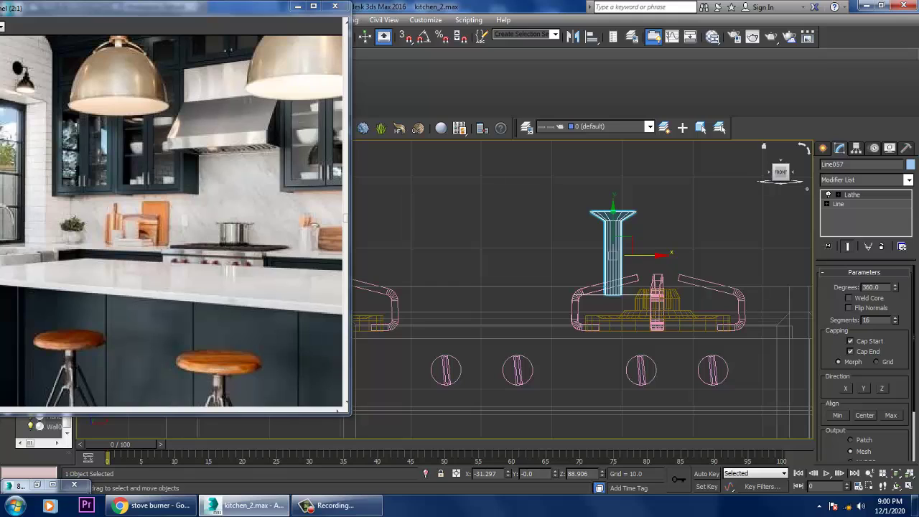
left_click(890, 415)
left_click(852, 194)
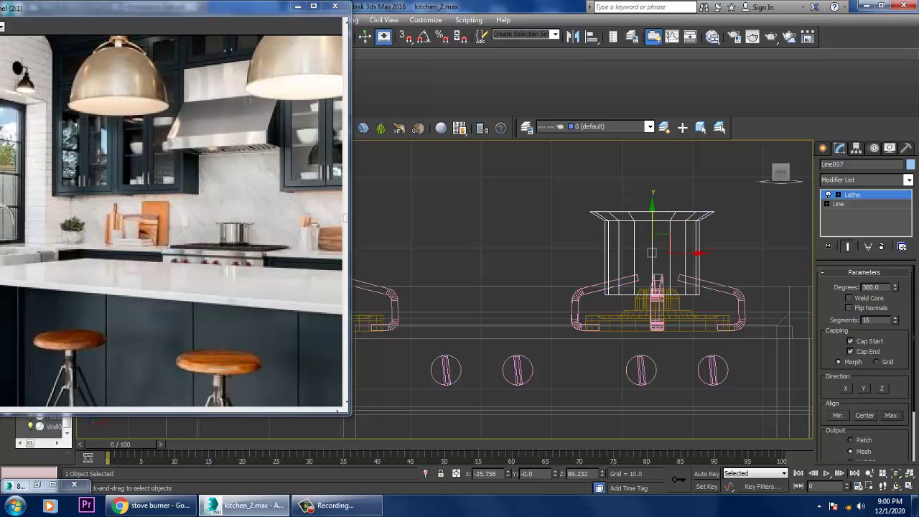
Step: Fillet the pot profile's bottom corner and the bend at its rim
left_click(827, 204)
left_click(848, 213)
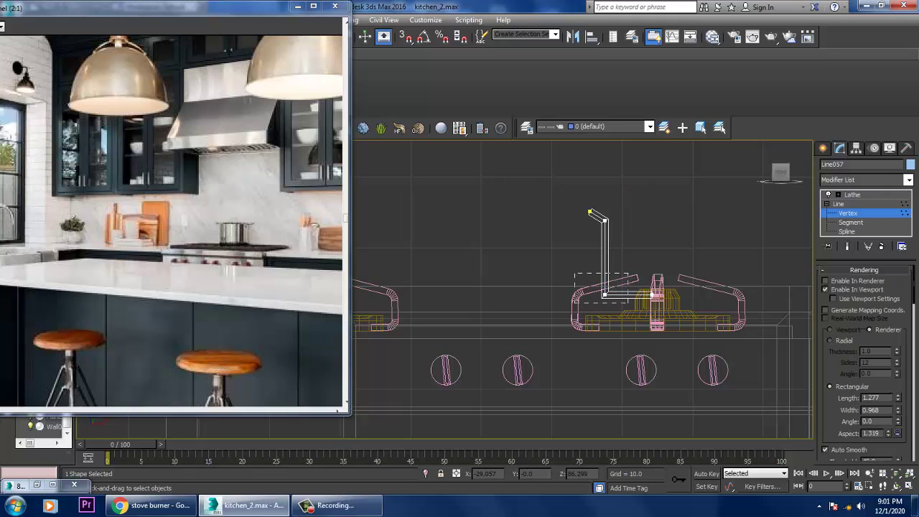
left_click(847, 246)
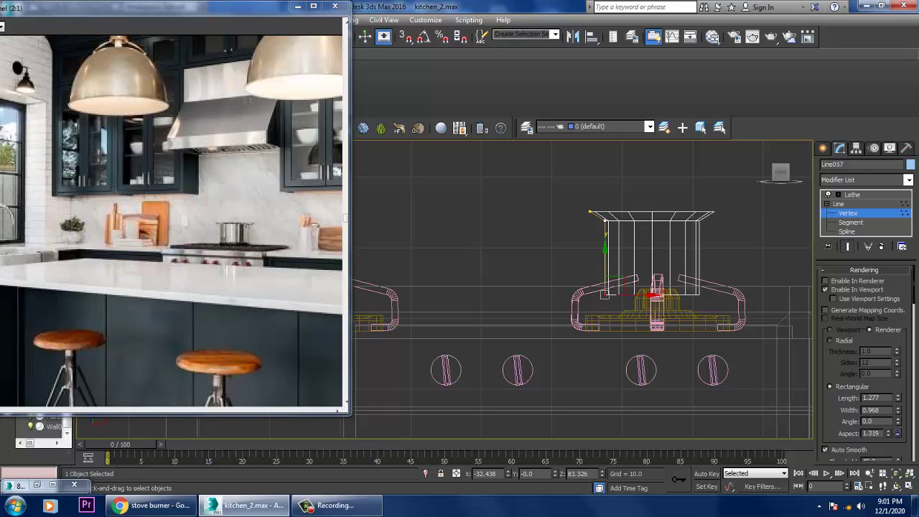
scroll(866, 359, "down", 10)
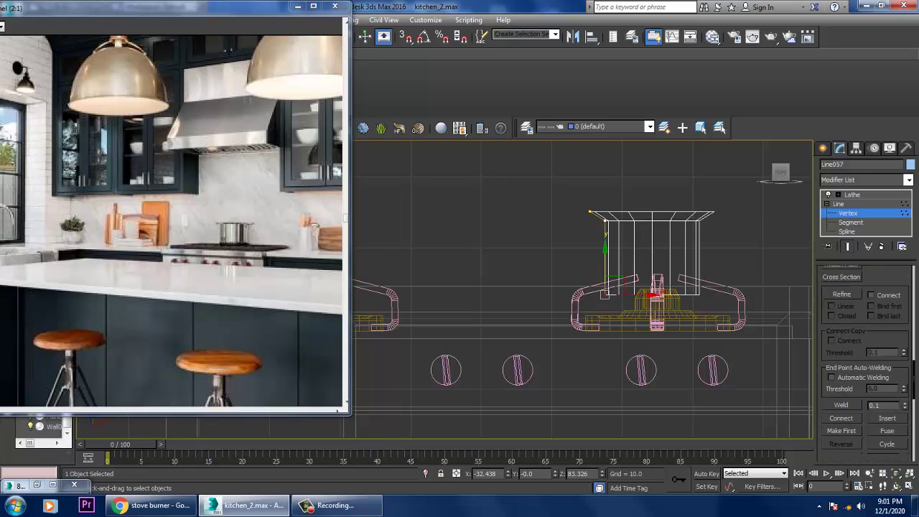
left_click(841, 306)
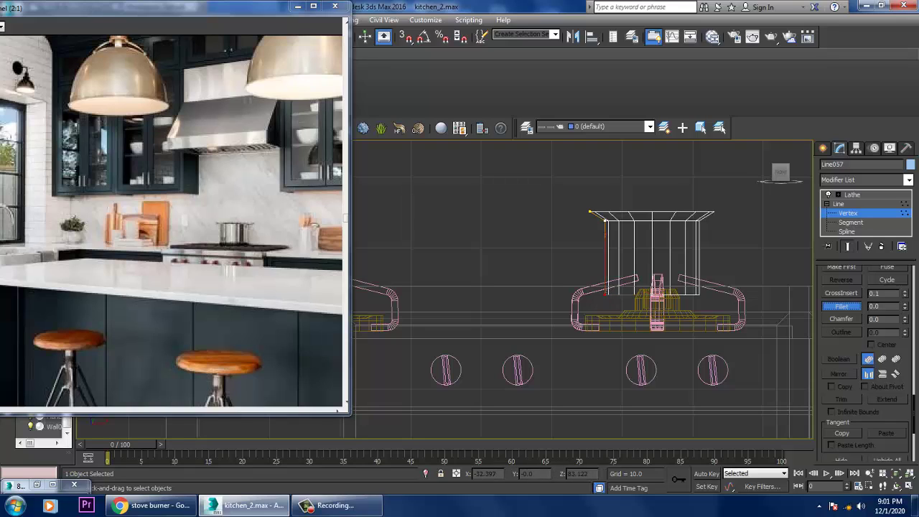
left_click_drag(606, 294, 605, 285)
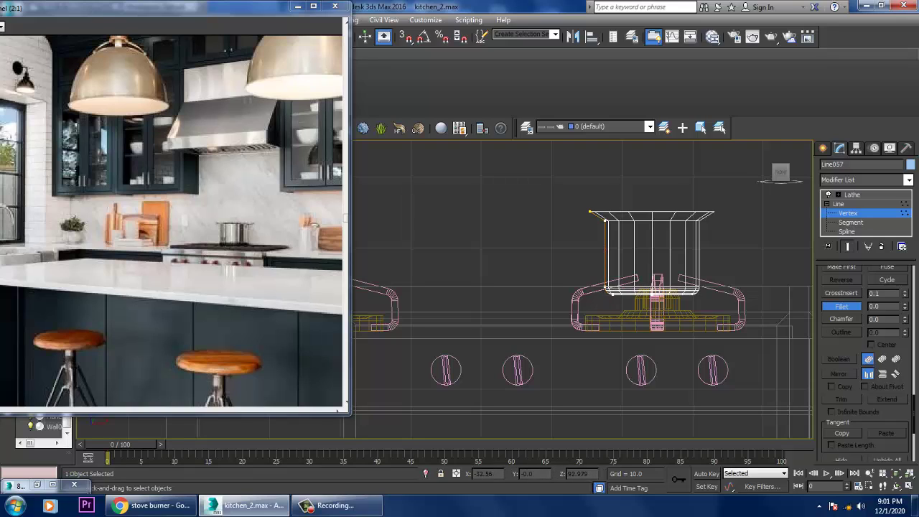
left_click_drag(589, 214, 590, 209)
key("ctrl+b")
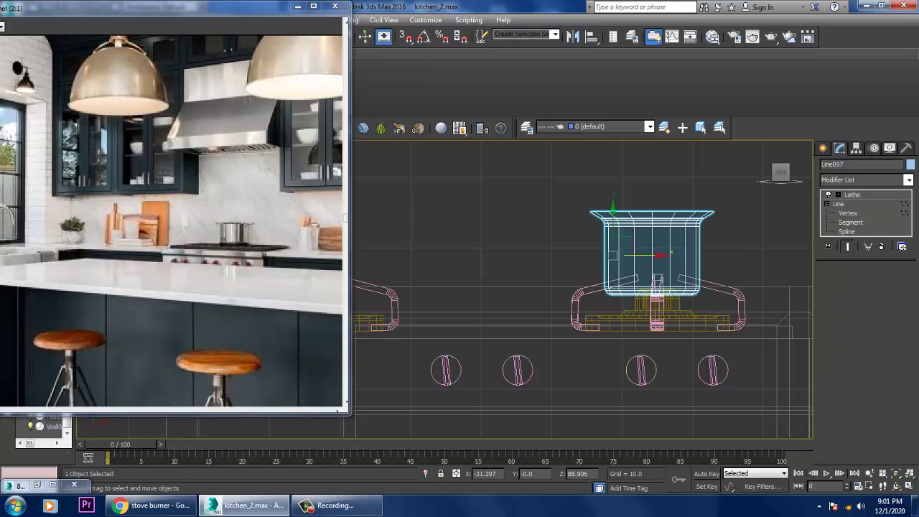
Step: Scale the pot shorter along its vertical axis
key("alt+w")
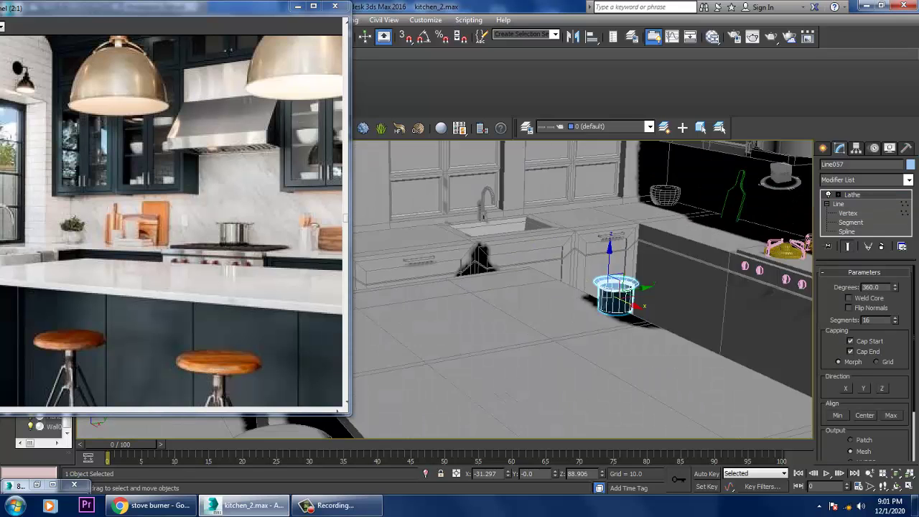
key("r")
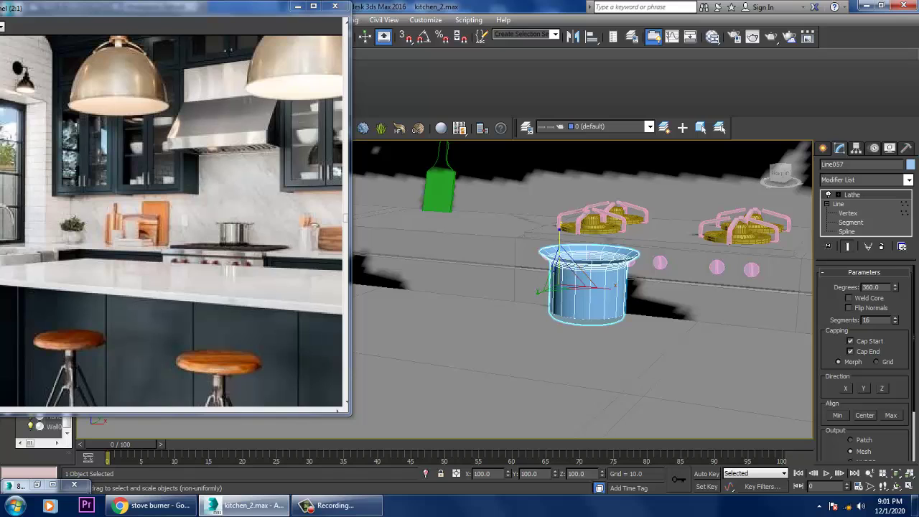
left_click_drag(558, 286, 559, 305)
type("w")
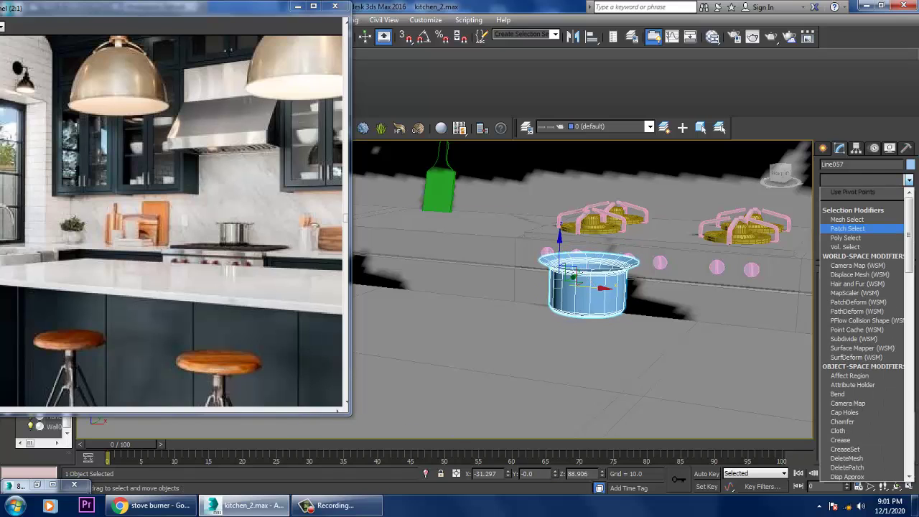
Step: Add a Shell modifier to the pot with an outer amount of 0.55
type("sh")
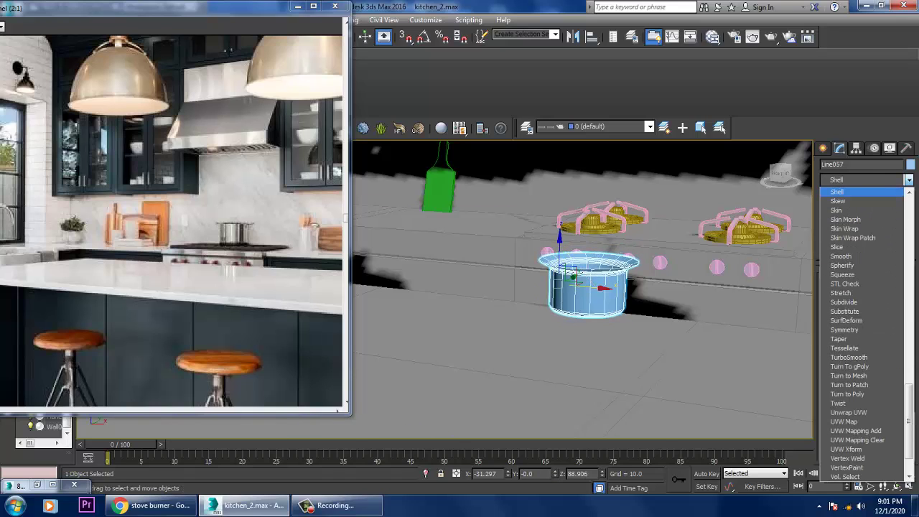
key("Return")
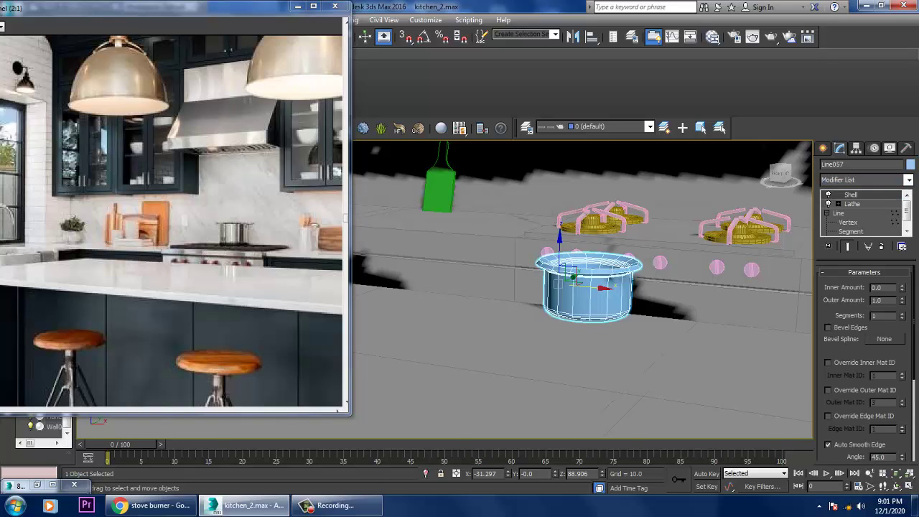
left_click_drag(901, 299, 902, 331)
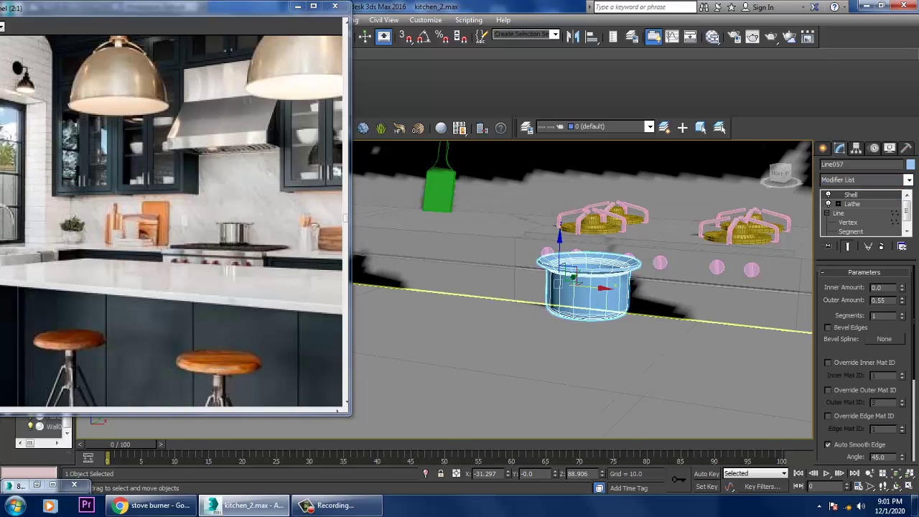
Step: Move the pot back along the Y axis above the rear burner and scale it up uniformly to about 128%
middle_click_drag(582, 288, 567, 305, "alt")
left_click_drag(540, 303, 776, 244)
key("r")
key("z")
scroll(407, 290, "down", 5)
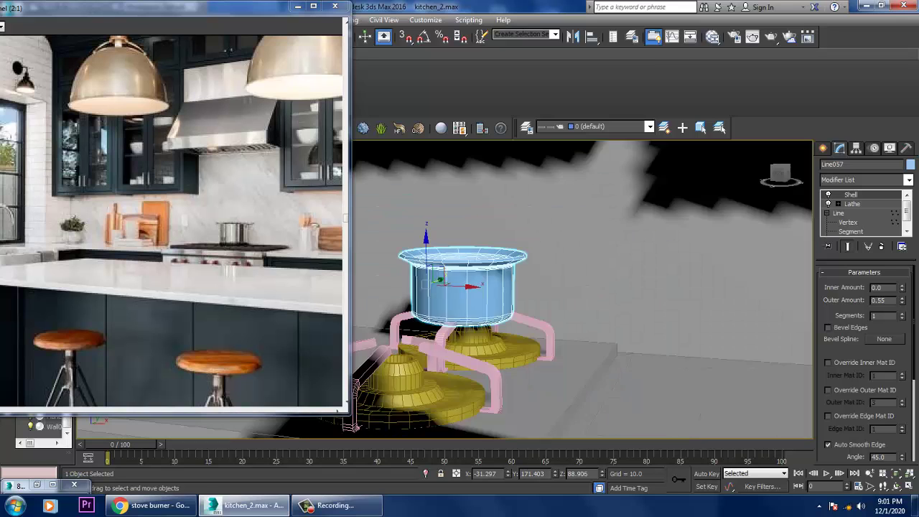
key("w")
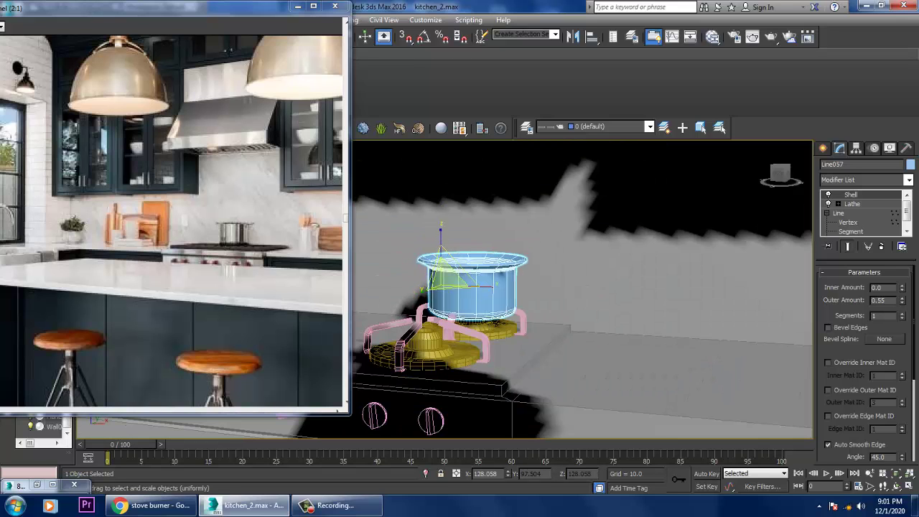
Step: Center the pot over the rear burner in the top view, at about X -31.96 and Y 172.88
middle_click_drag(495, 337, 507, 344, "alt")
scroll(507, 344, "up", 2)
left_click_drag(507, 344, 501, 346)
key("alt+w")
key("alt+w")
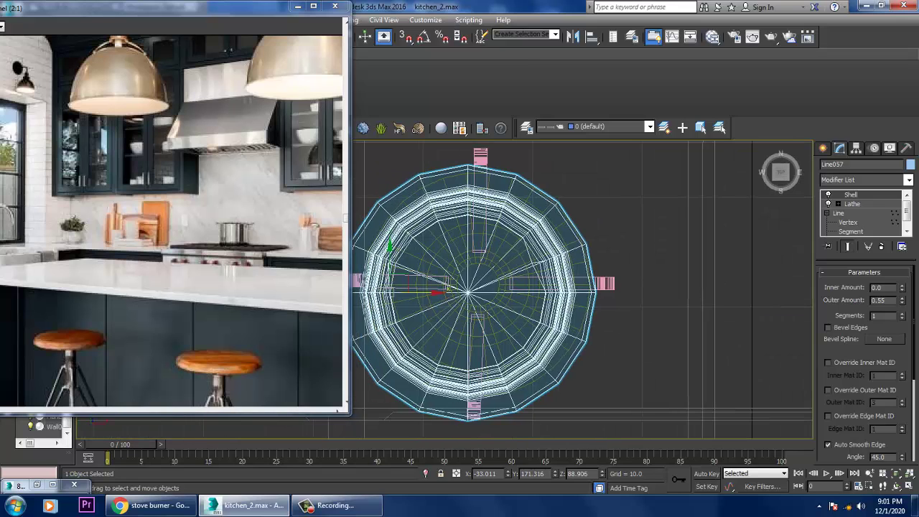
scroll(571, 320, "down", 2)
left_click_drag(428, 219, 428, 211)
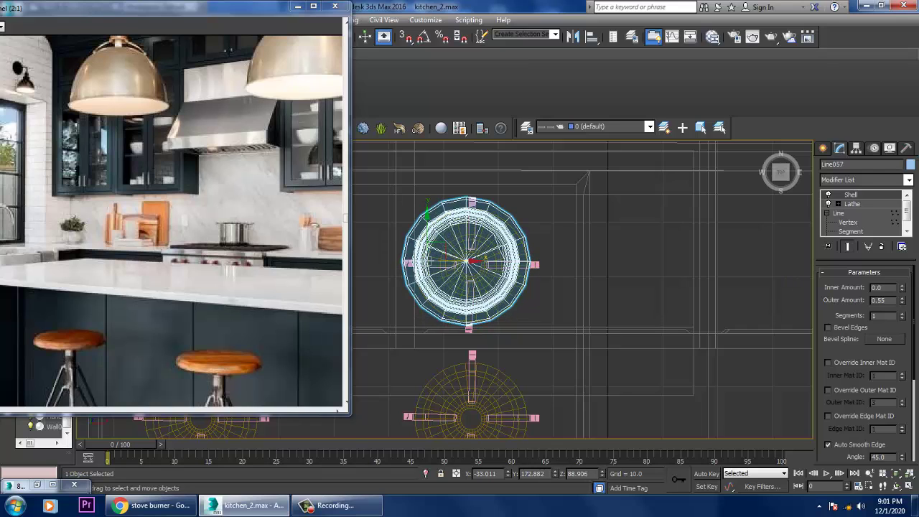
left_click_drag(483, 266, 488, 266)
key("p")
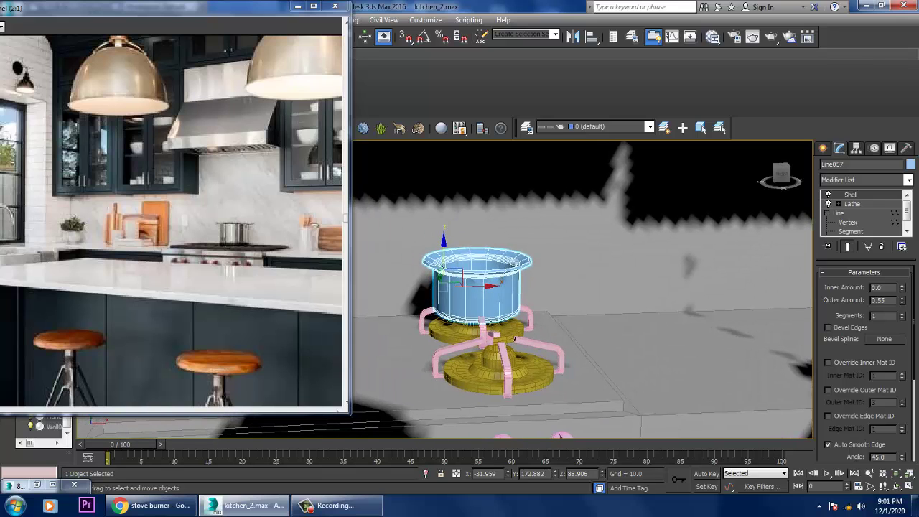
Step: Raise the pot to about Z 91.5 so it rests on the rear burner's supports
left_click_drag(444, 285, 444, 267)
middle_click_drag(581, 287, 560, 298, "alt")
scroll(582, 288, "up", 2)
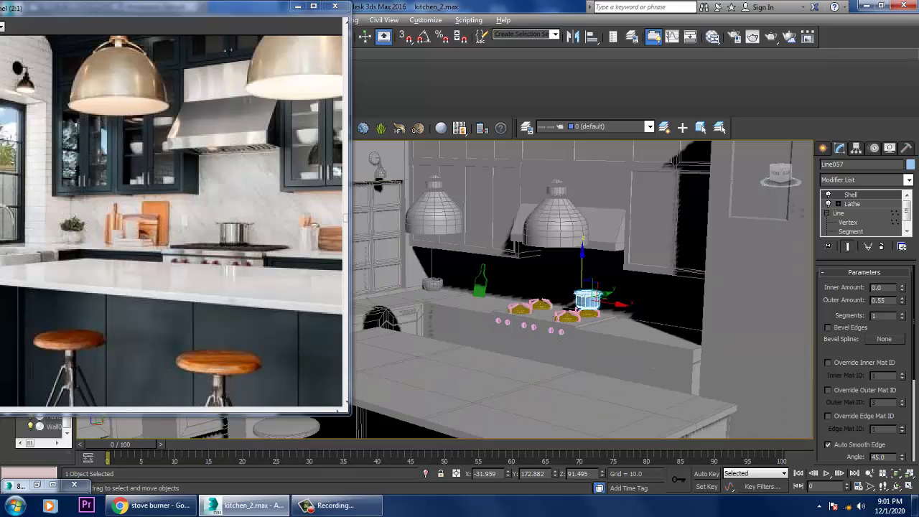
scroll(582, 287, "up", 2)
Step: Select every object in the scene and assign them all the same gray object color
key("ctrl+a")
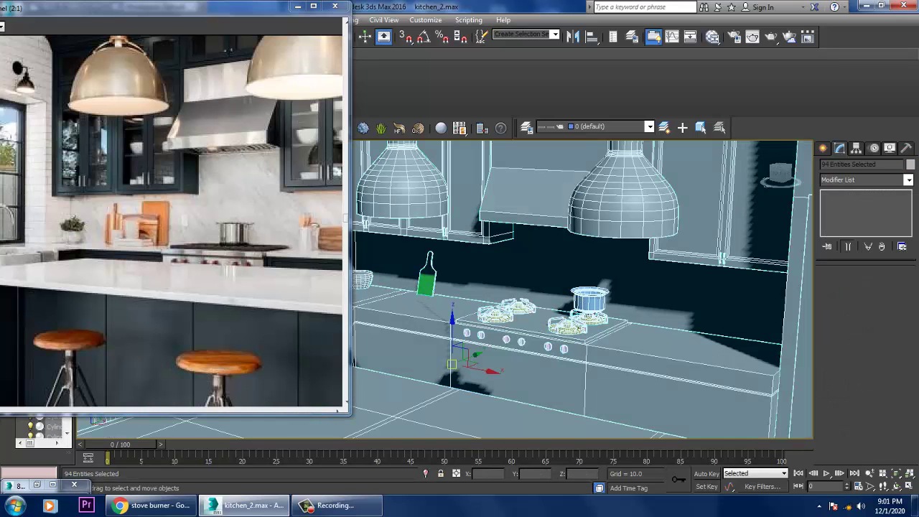
left_click(911, 163)
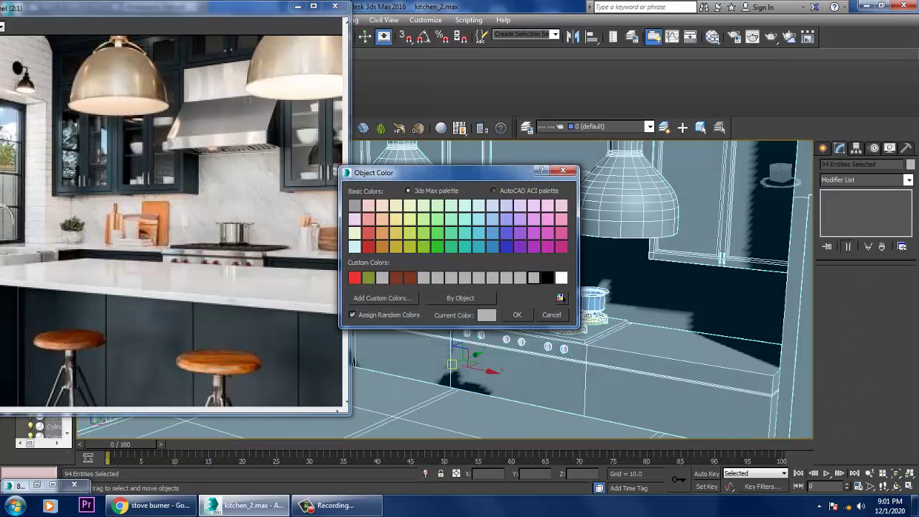
key("Escape")
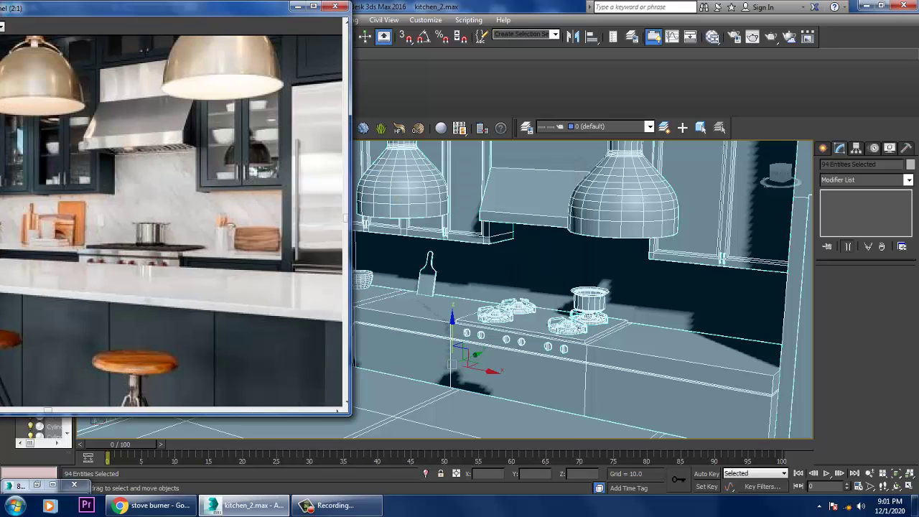
Step: Draw a rectangle in the front view beside the stove, centered at about X 75 and Z 89.5, and convert it to an editable spline
scroll(582, 287, "up", 5)
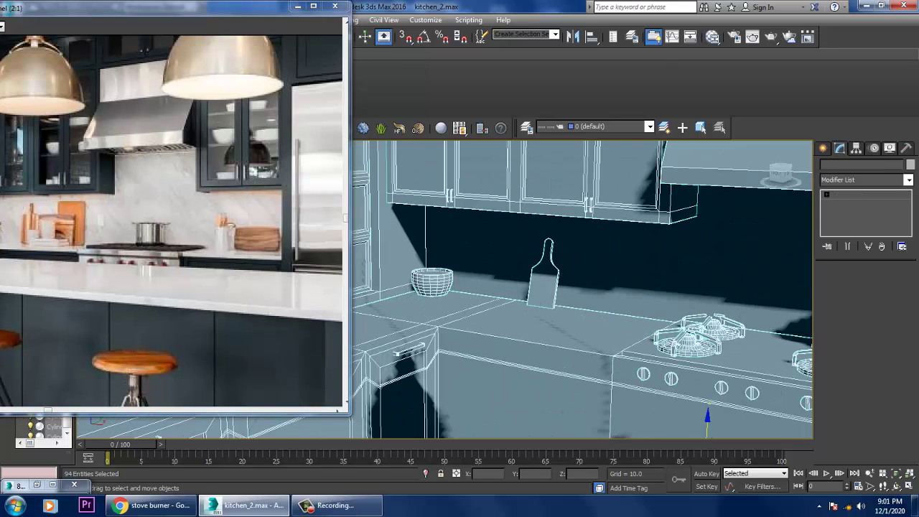
left_click(610, 237)
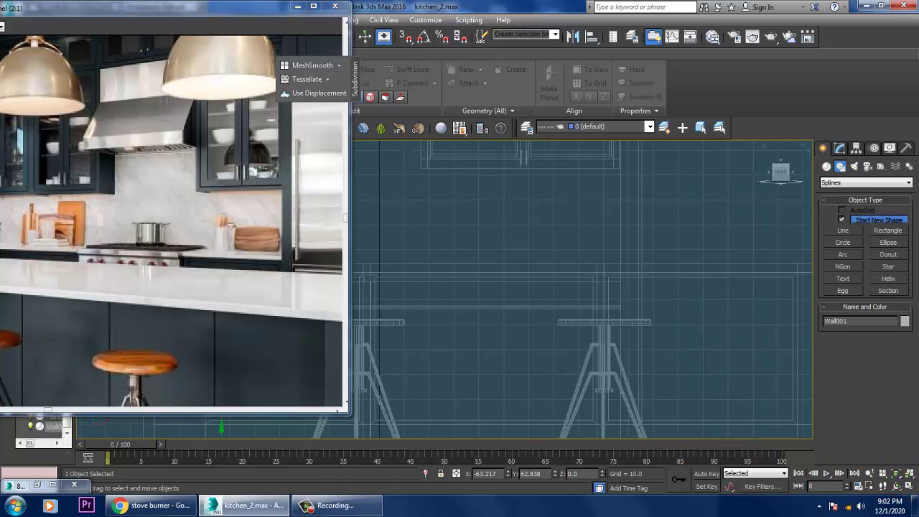
left_click(888, 230)
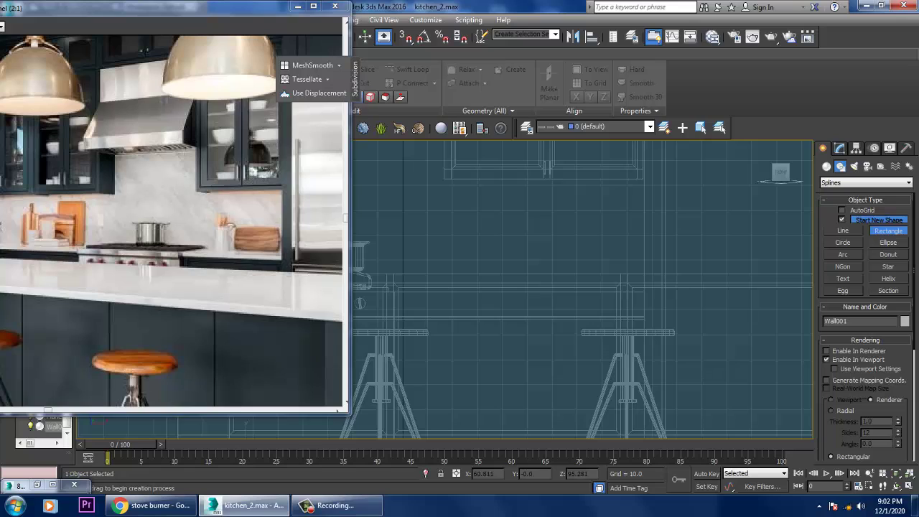
left_click_drag(549, 246, 630, 276)
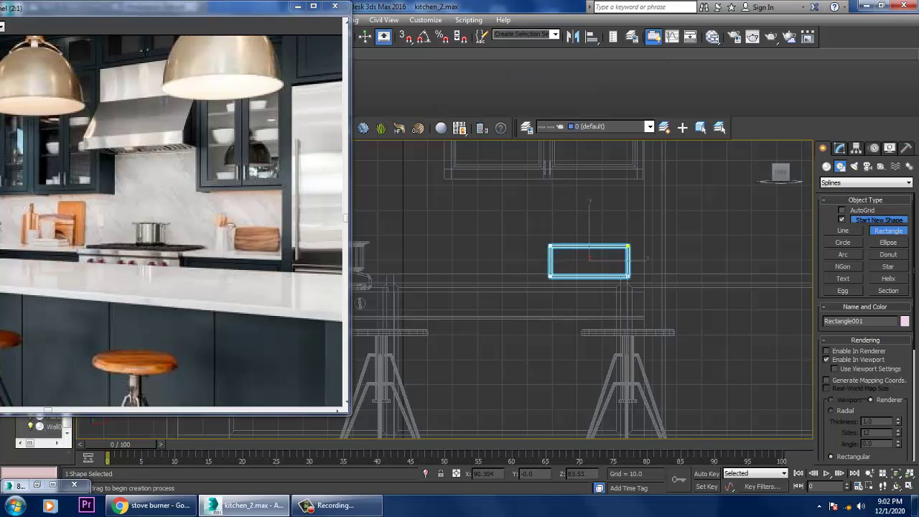
key("w")
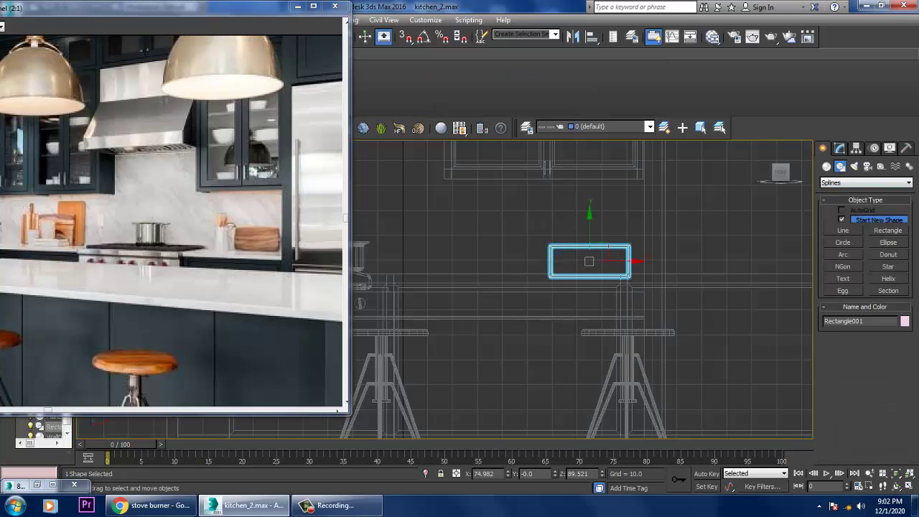
left_click(840, 148)
right_click(854, 194)
left_click(862, 274)
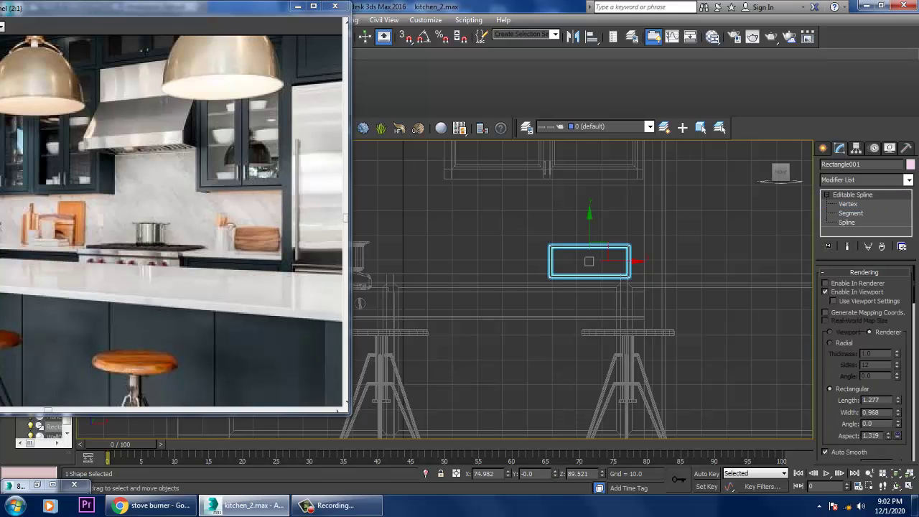
Step: Fillet all four corners of the rectangle by about 2.5
left_click(848, 204)
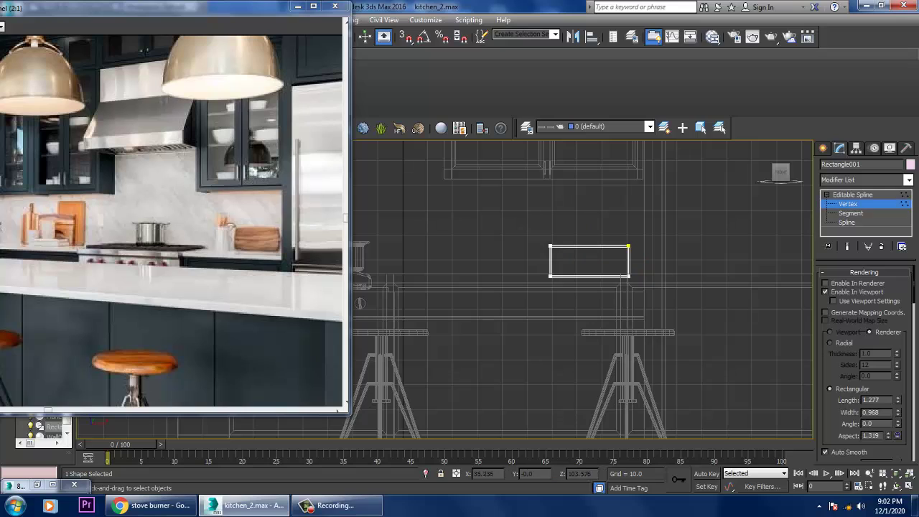
left_click(628, 245)
scroll(865, 359, "down", 10)
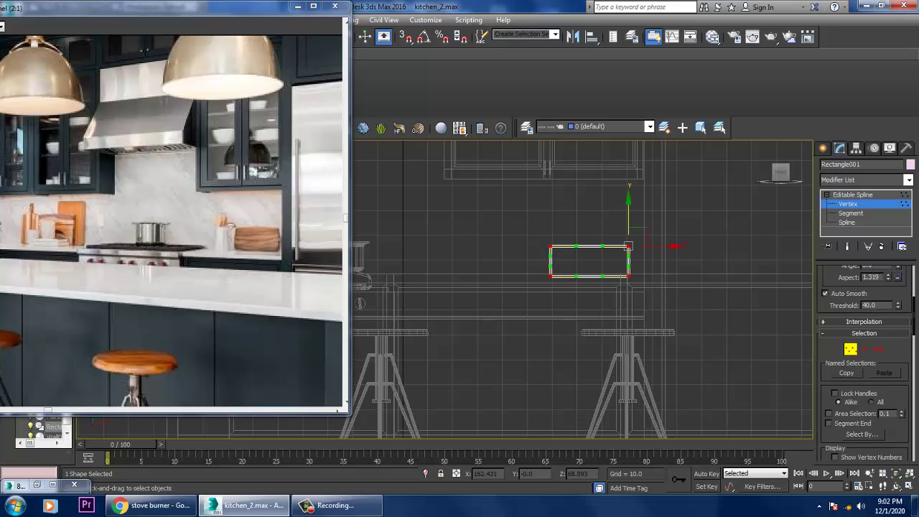
scroll(865, 359, "down", 5)
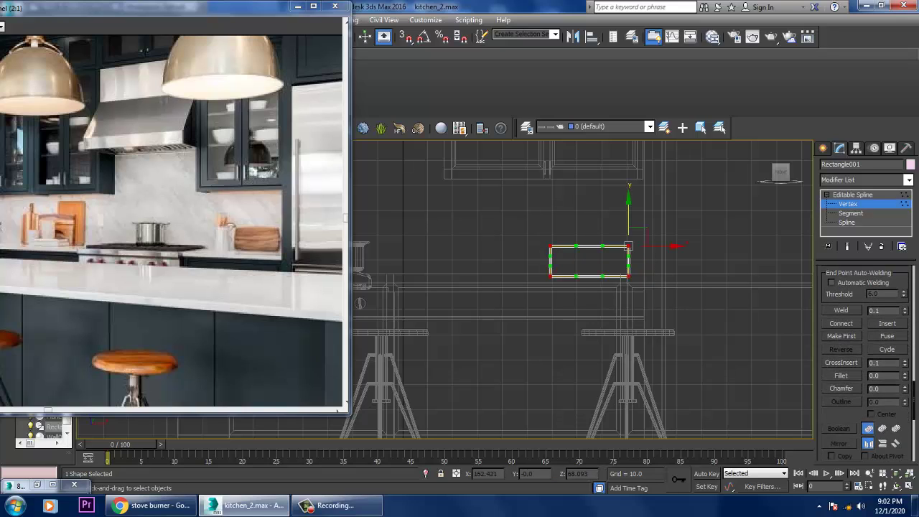
left_click(842, 376)
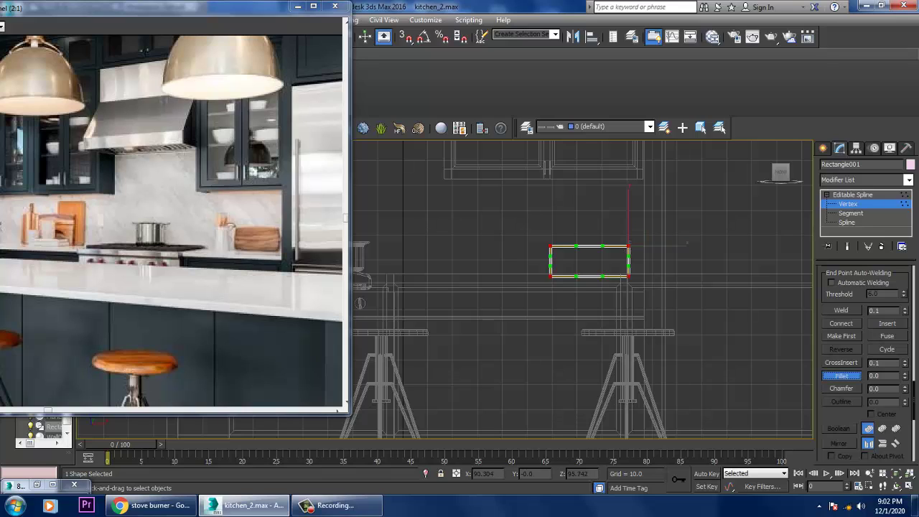
left_click_drag(629, 247, 626, 244)
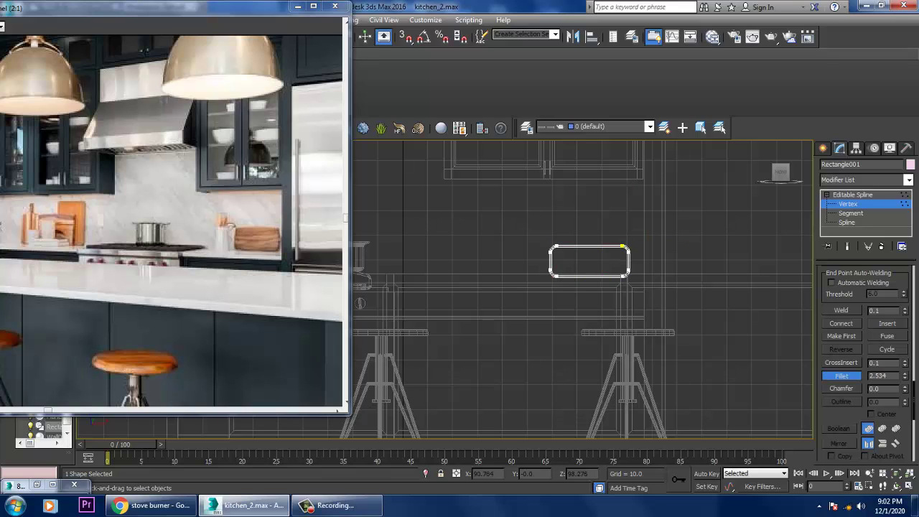
left_click(841, 375)
Step: Add an Extrude modifier to the rounded rectangle with an amount of 1.0 to form a thin board
left_click(853, 195)
left_click(908, 179)
scroll(862, 323, "down", 2)
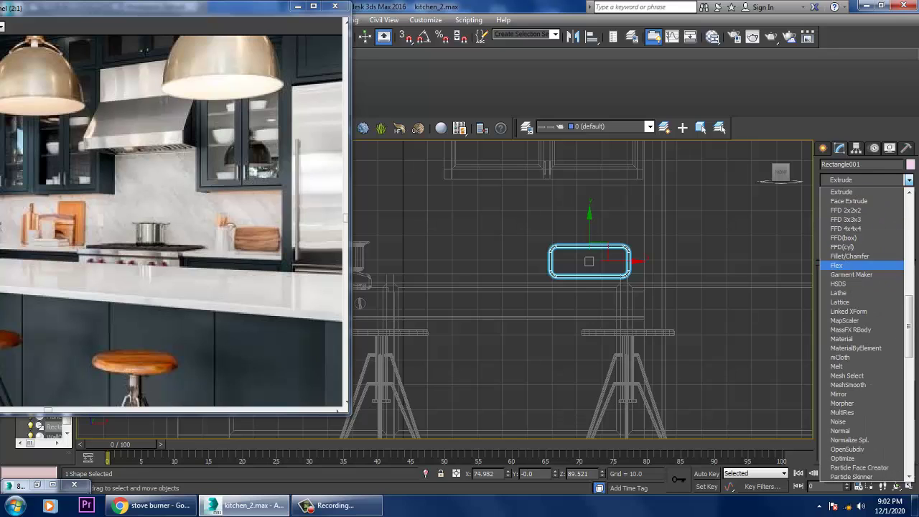
left_click(842, 192)
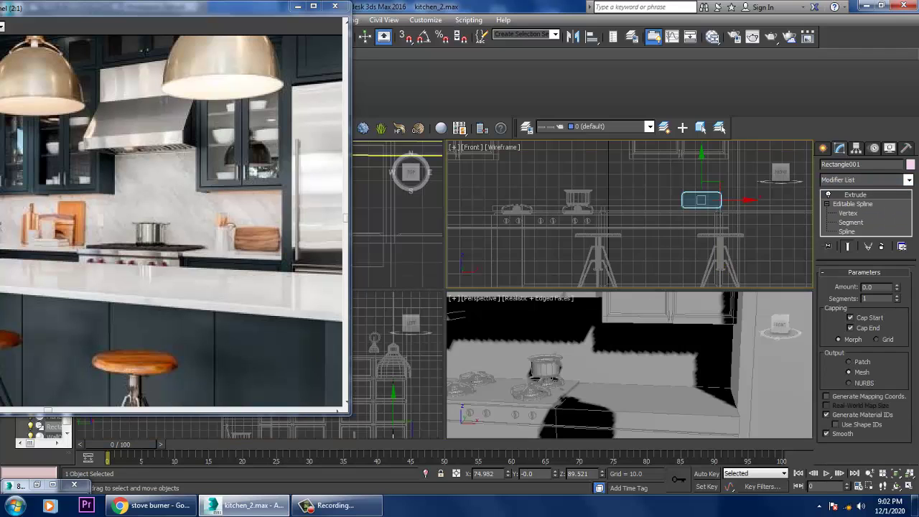
key("z")
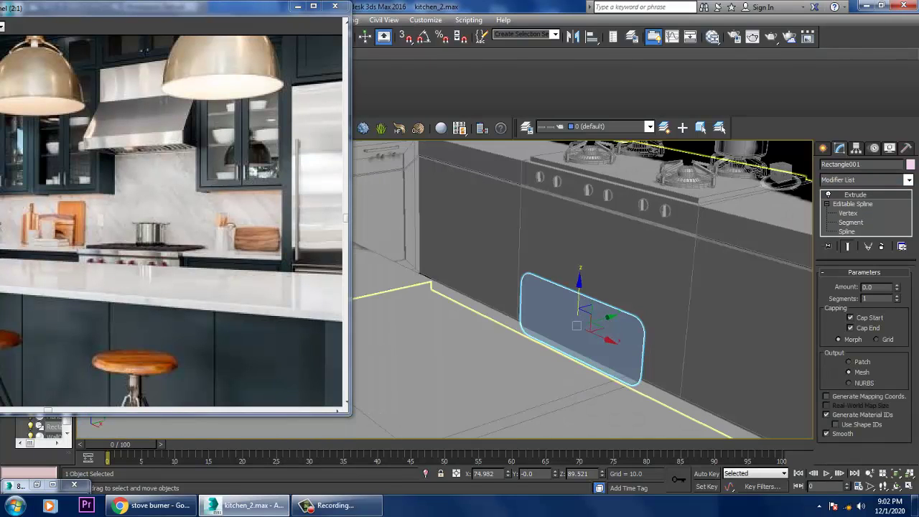
left_click_drag(896, 286, 896, 285)
Step: Move the board back along Y to about 187.9, beside the rear wall, and lower it by about 6.8 toward the countertop
scroll(575, 323, "down", 5)
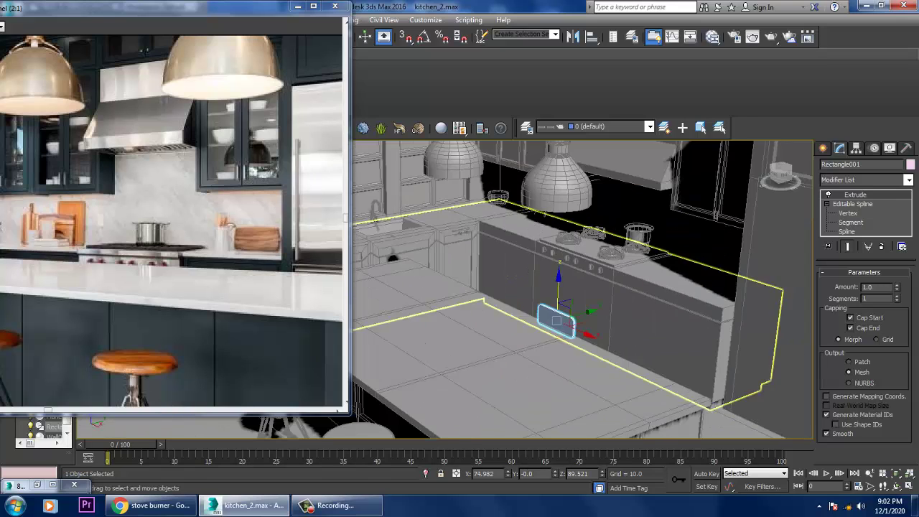
left_click_drag(560, 316, 739, 263)
key("z")
key("shift+z")
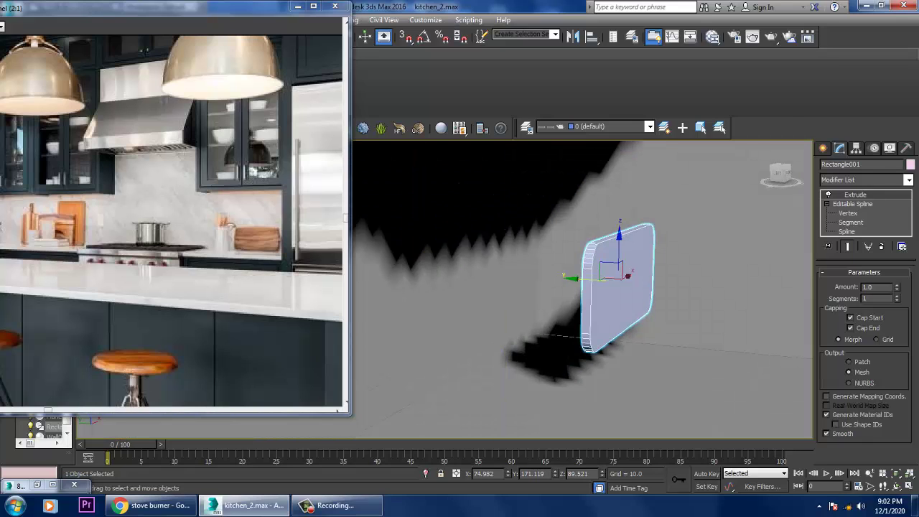
key("ctrl+z")
key("shift+z")
key("shift+z")
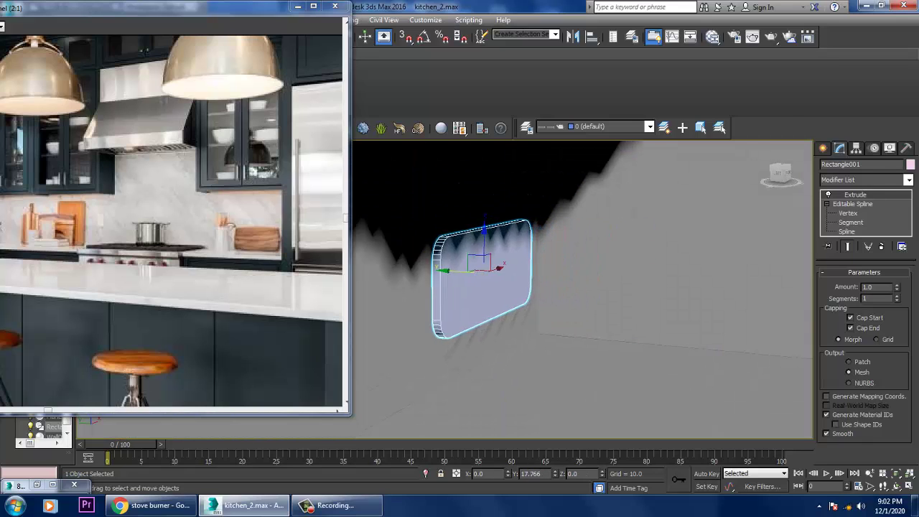
key("ctrl+z")
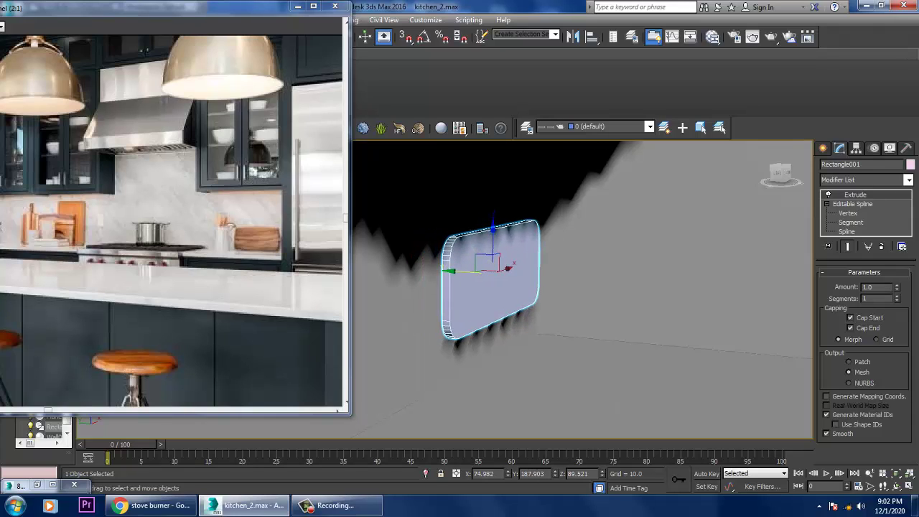
key("ctrl+z")
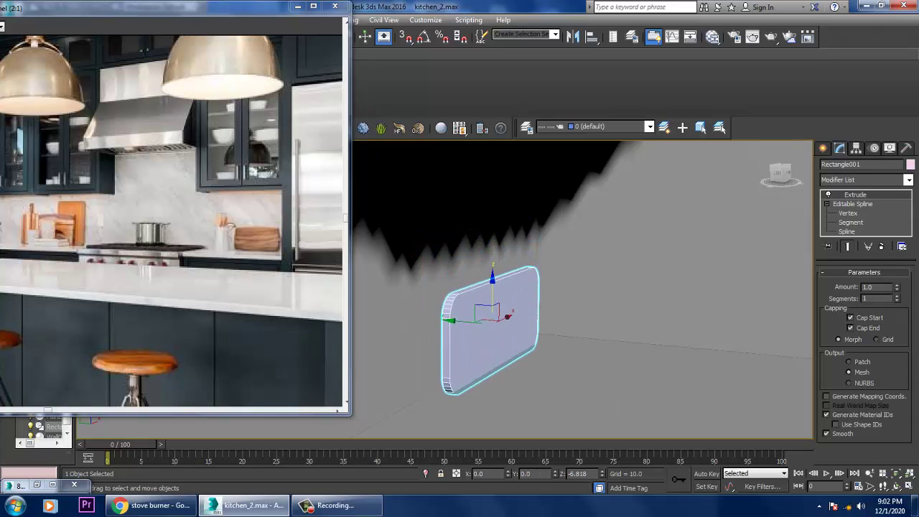
Step: Tilt the board about the X axis to about 74° so it leans against the rear wall
key("e")
key("ctrl+z")
key("ctrl+z")
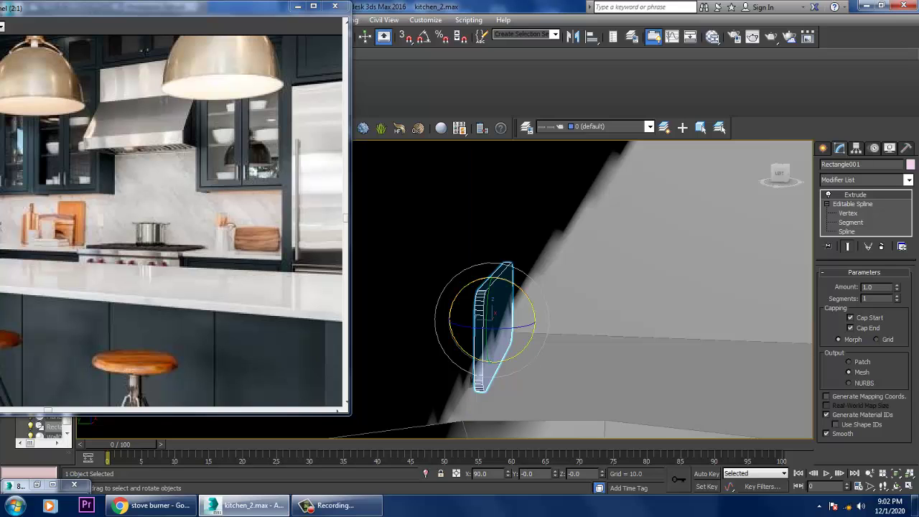
left_click_drag(486, 380, 507, 381)
key("f")
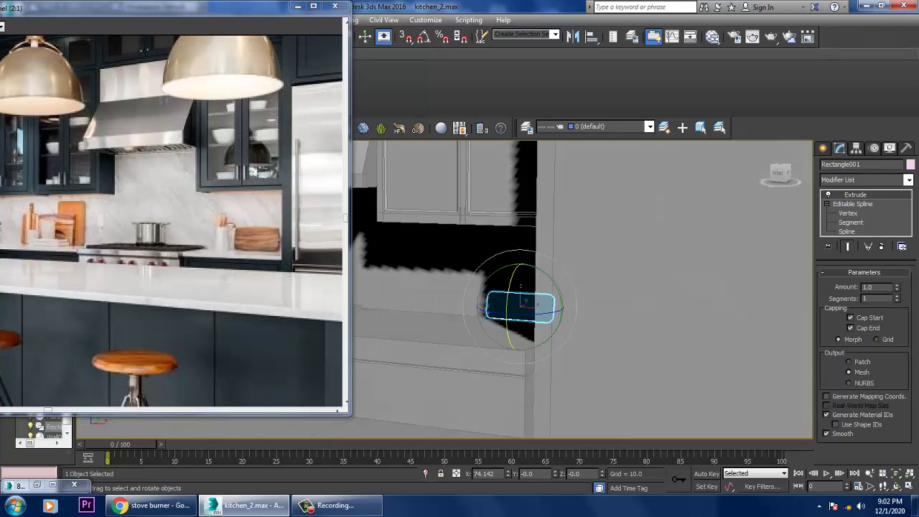
Step: Select the upper wall cabinets and bring their glass doors into view in the reference image
scroll(582, 289, "down", 5)
scroll(631, 306, "up", 3)
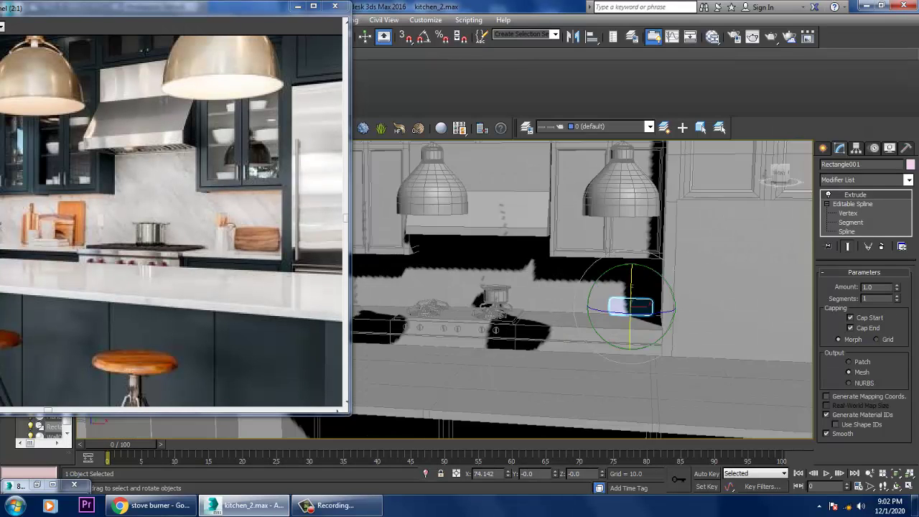
scroll(596, 320, "up", 3)
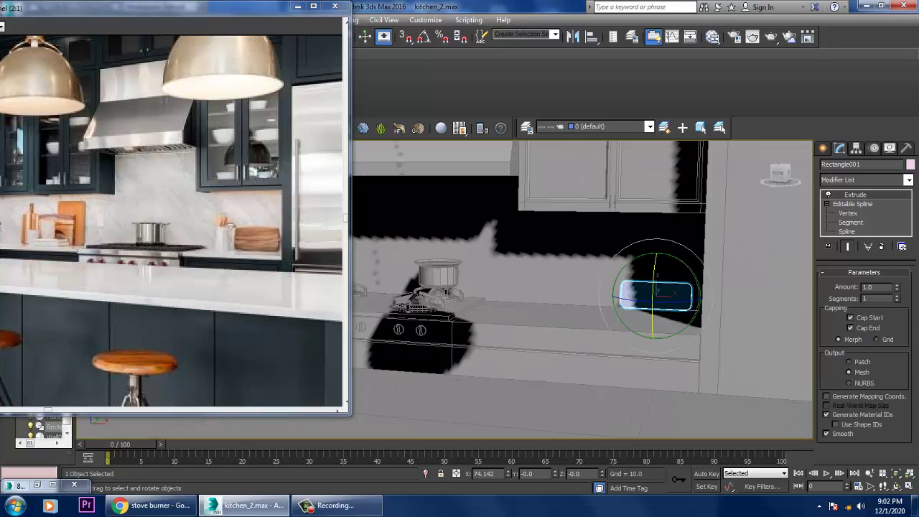
scroll(582, 287, "down", 5)
middle_click_drag(582, 287, 531, 287, "alt")
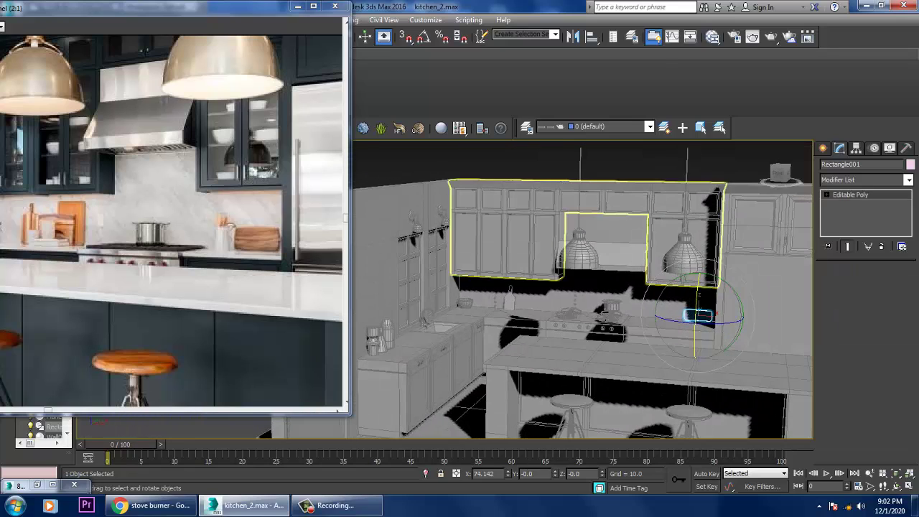
left_click(503, 237)
scroll(575, 237, "up", 5)
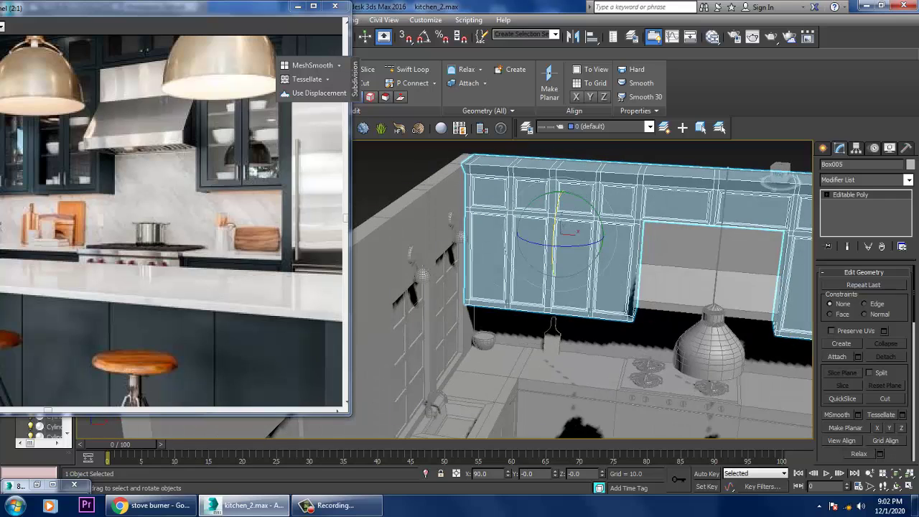
key("Right")
middle_click_drag(575, 287, 589, 303)
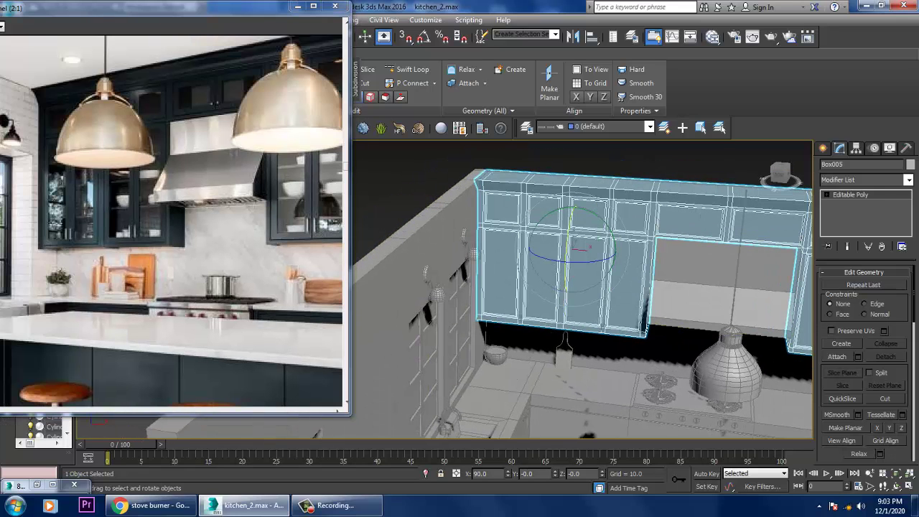
Step: Change the production renderer from the scanline renderer to V-Ray Adv 3.30.05
left_click(354, 20)
left_click(374, 72)
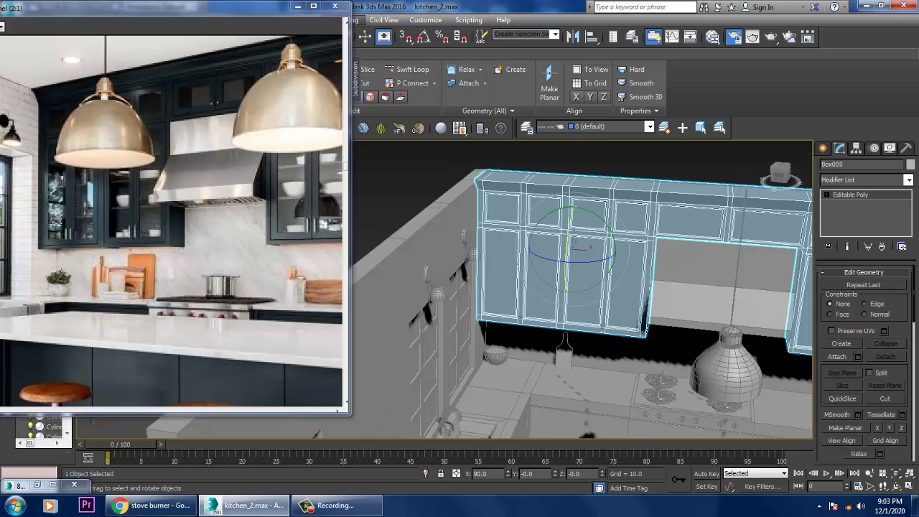
left_click(347, 155)
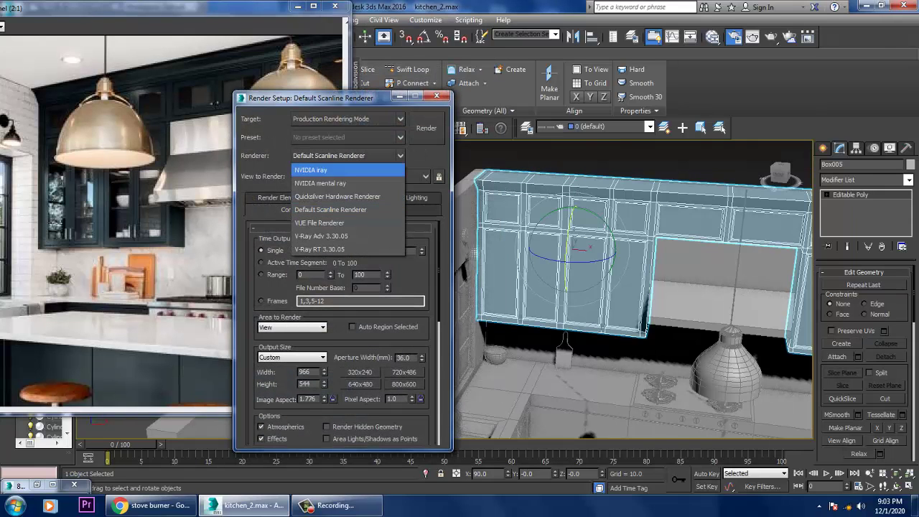
left_click(338, 243)
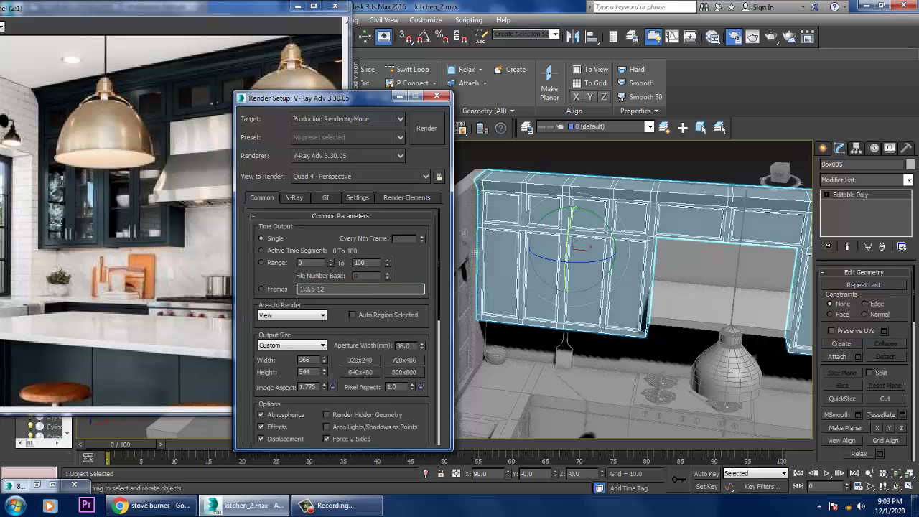
left_click(437, 95)
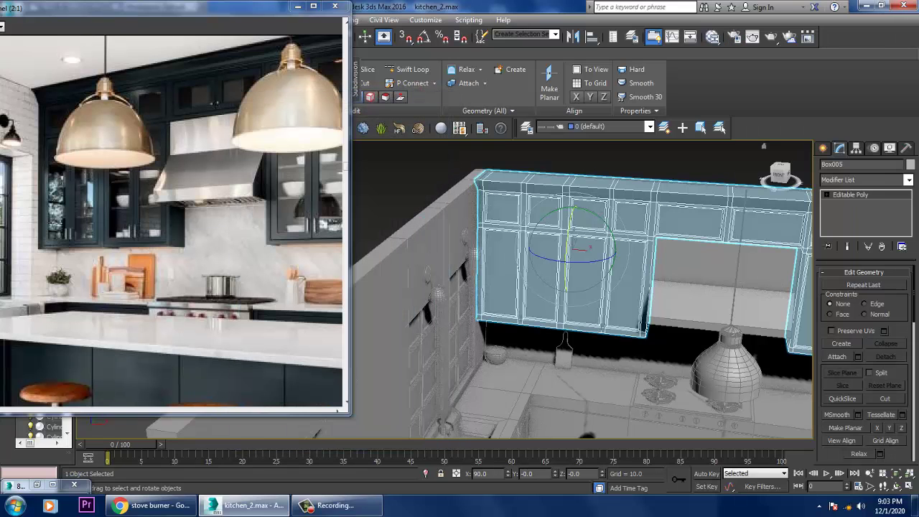
Step: Select the eight recessed door panel polygons, four tall and four short, on the upper cabinets to the left of the range hood
key("4")
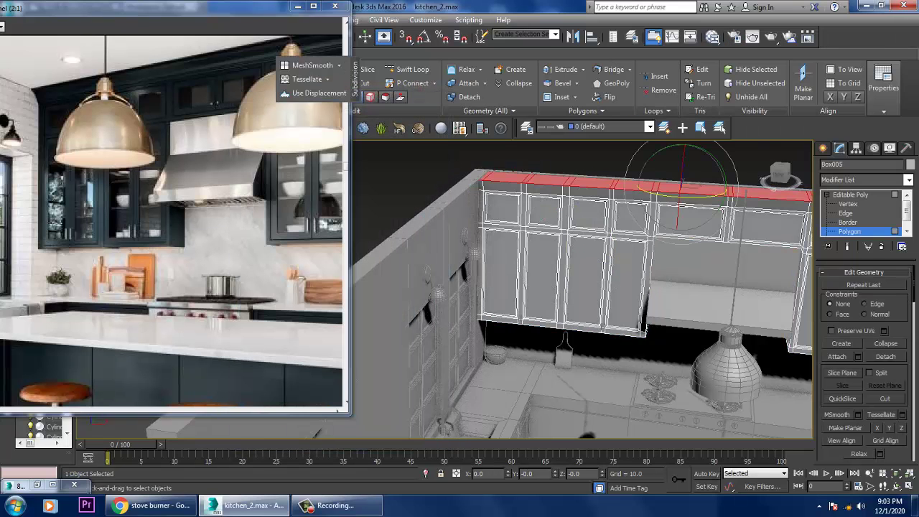
left_click(502, 205)
left_click(501, 273, "ctrl")
left_click(543, 276, "ctrl")
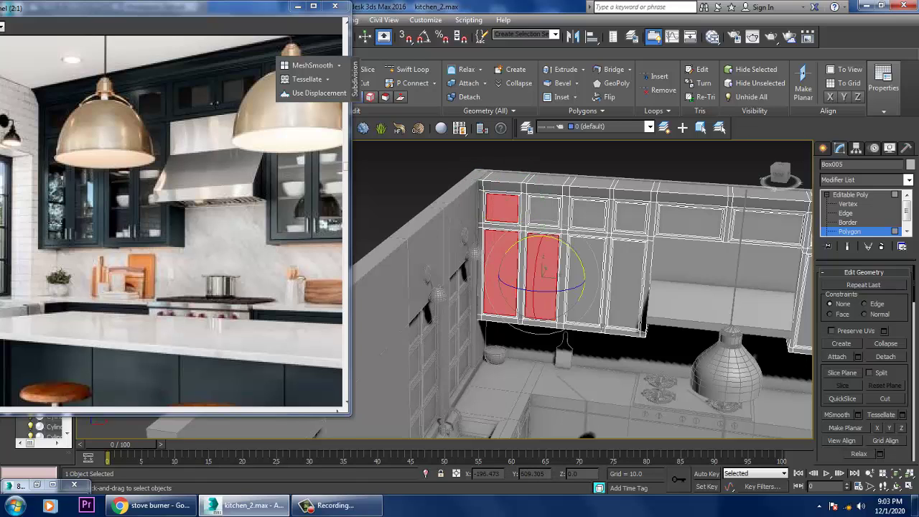
left_click(584, 280, "ctrl")
left_click(626, 284, "ctrl")
left_click(630, 215, "ctrl")
left_click(589, 212, "ctrl")
left_click(543, 210, "ctrl")
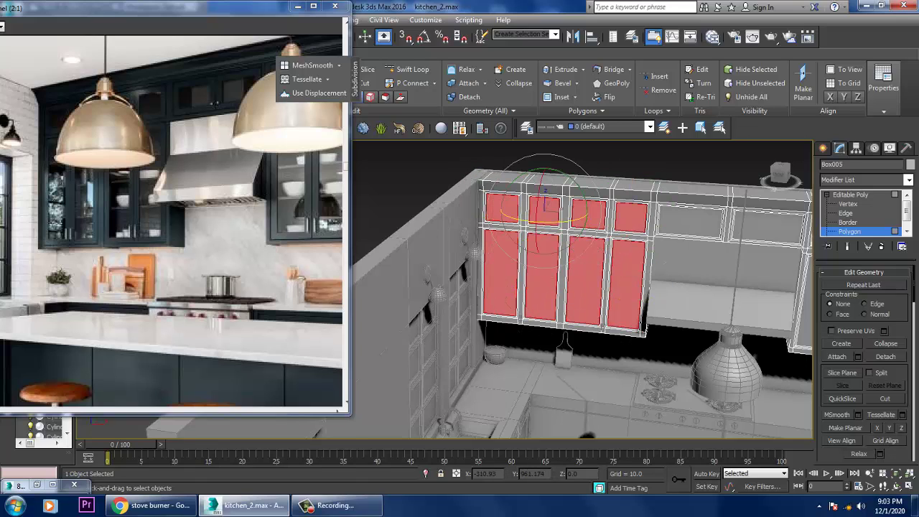
Step: Add the two panel polygons above the range hood and the four door panels to its right to the selection
left_click(690, 223, "ctrl")
left_click(767, 227, "ctrl")
middle_click_drag(767, 227, 646, 259, "alt")
left_click(586, 281, "ctrl")
left_click(533, 276, "ctrl")
mouse_move(534, 276)
middle_mouse_down("alt")
mouse_move(474, 276)
mouse_move(546, 280)
middle_mouse_up("alt")
scroll(546, 280, "up", 3)
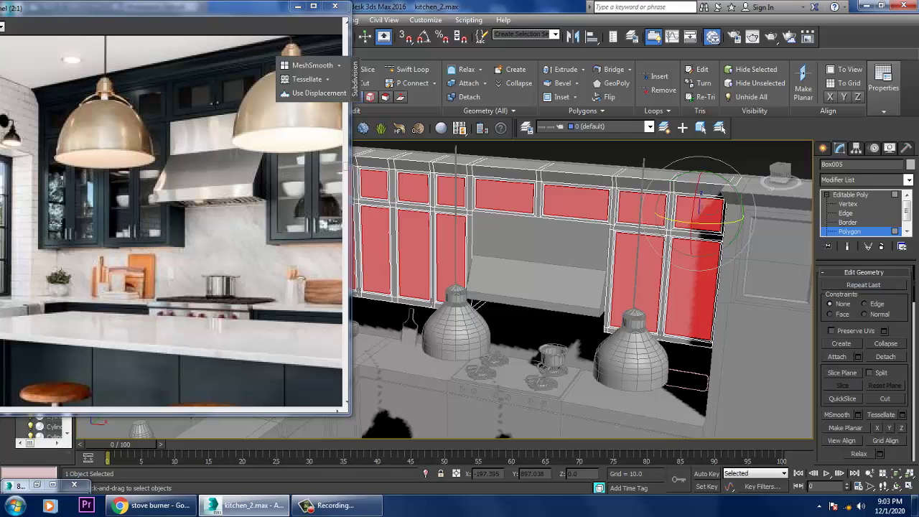
key("m")
key("m")
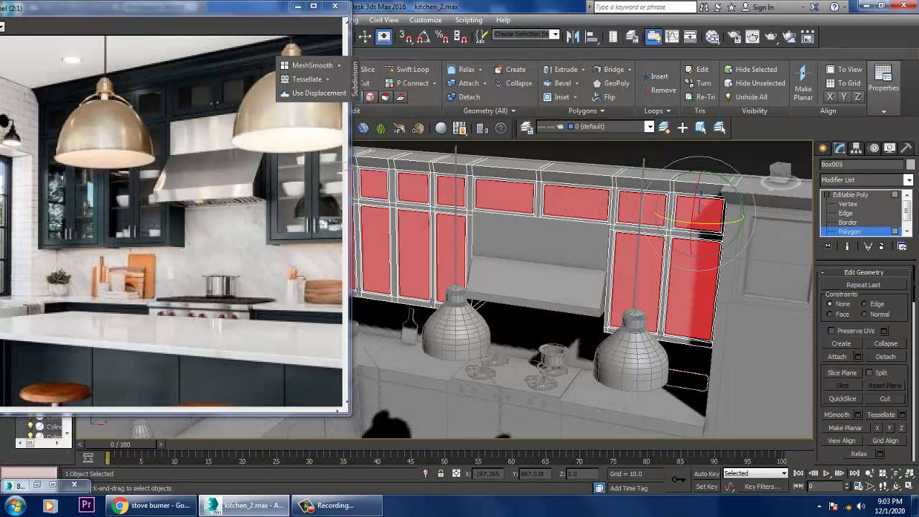
Step: Create a VRayMtl material in the material editor and name it "glass"
left_click(713, 36)
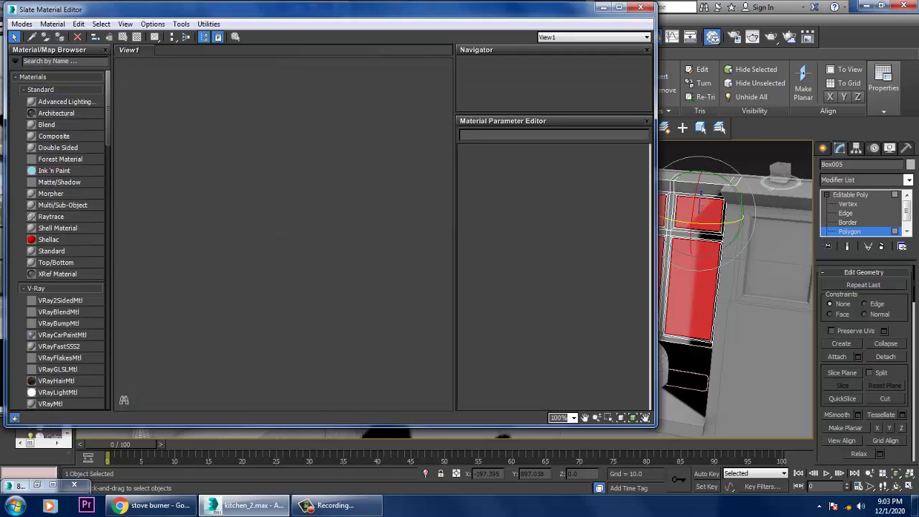
scroll(58, 240, "down", 5)
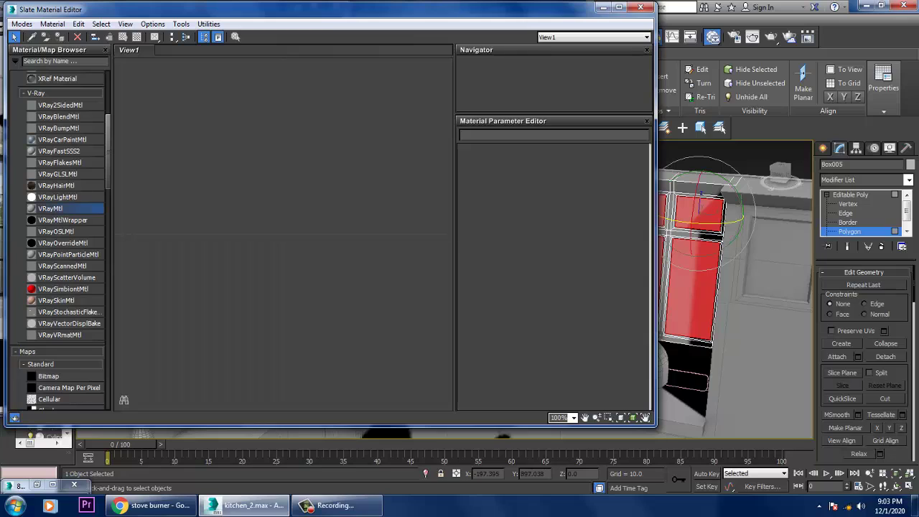
left_click_drag(50, 208, 194, 172)
double_click(232, 180)
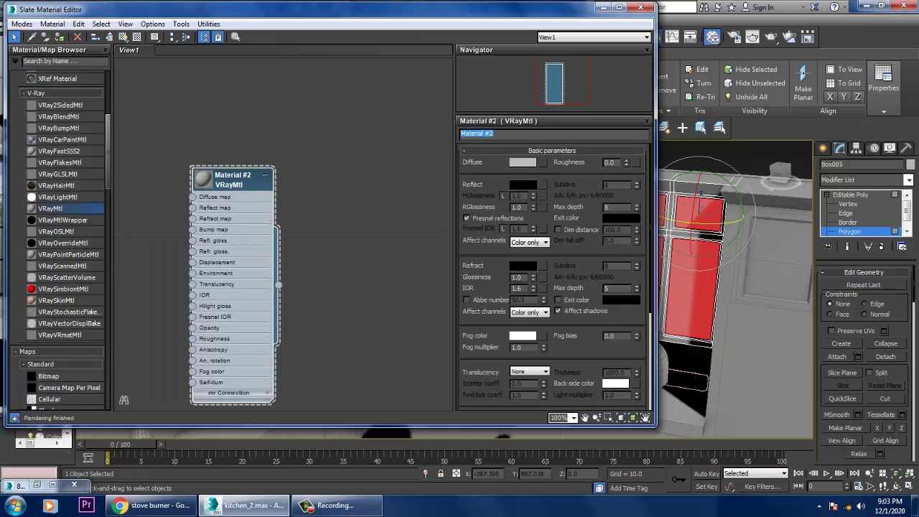
type("glass")
Step: Set the glass material's reflection colour to grey with value 99 and its refraction colour to white with value 255
left_click(522, 184)
mouse_move(472, 131)
left_mouse_down()
mouse_move(472, 115)
mouse_move(472, 133)
mouse_move(472, 126)
left_mouse_up()
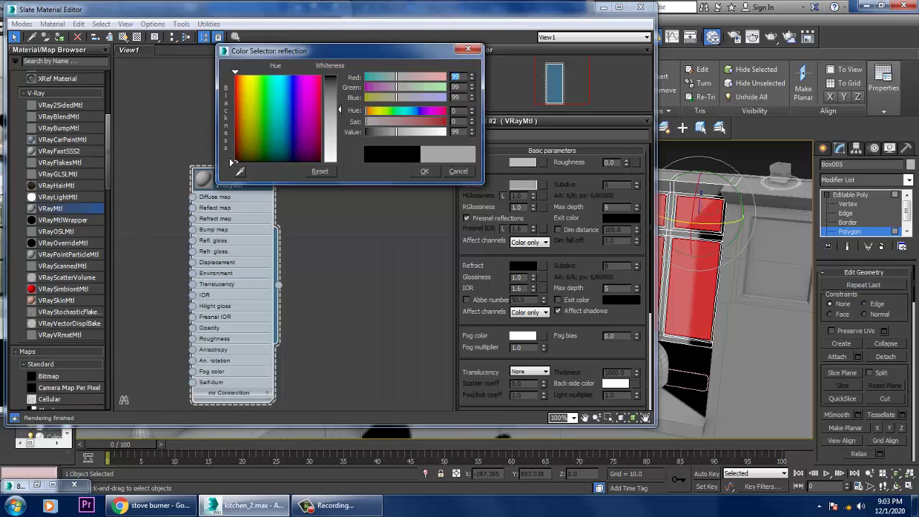
left_click(425, 171)
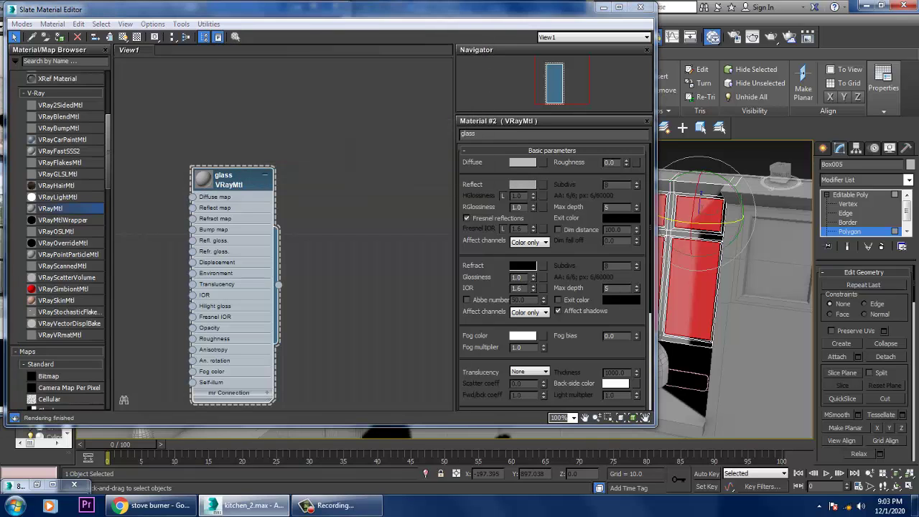
left_click(522, 266)
left_click_drag(330, 77, 330, 162)
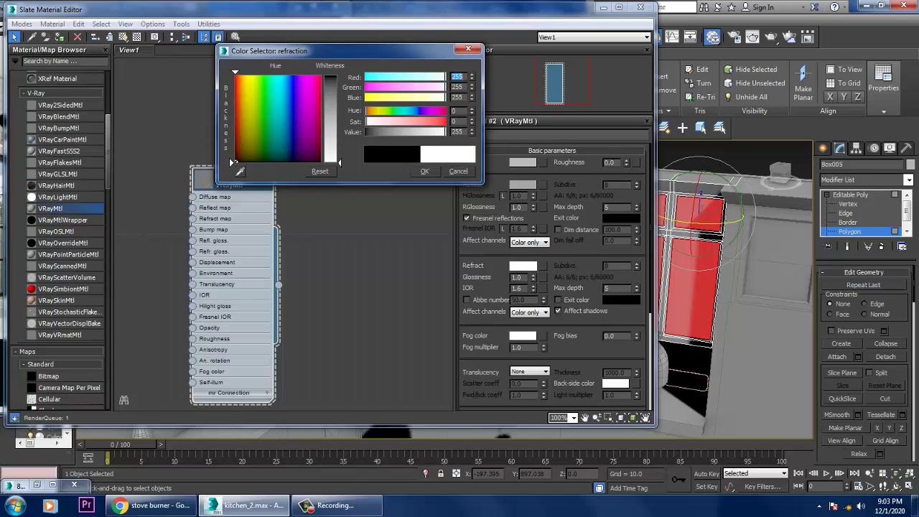
key("Return")
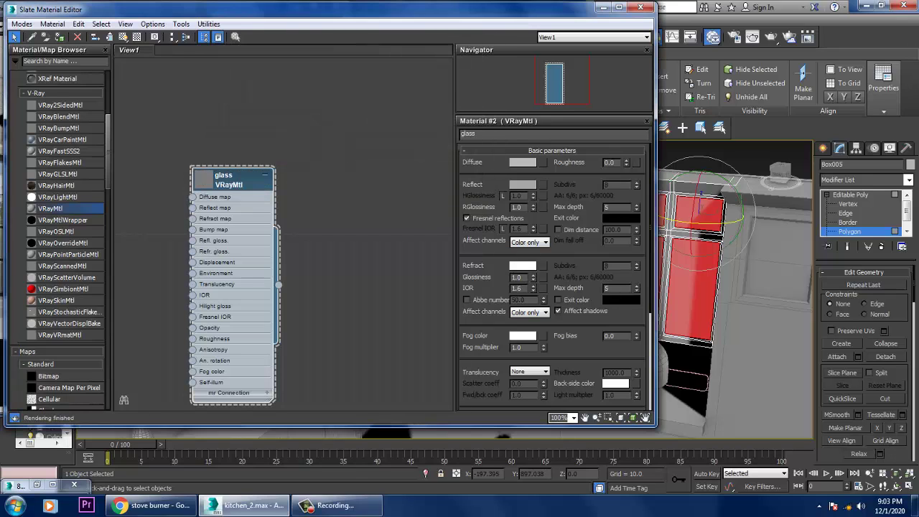
Step: Darken the glass material's diffuse colour, set its refraction IOR to 1.88 and assign it to the selected cabinet door panels
left_click_drag(340, 119, 340, 84)
key("Return")
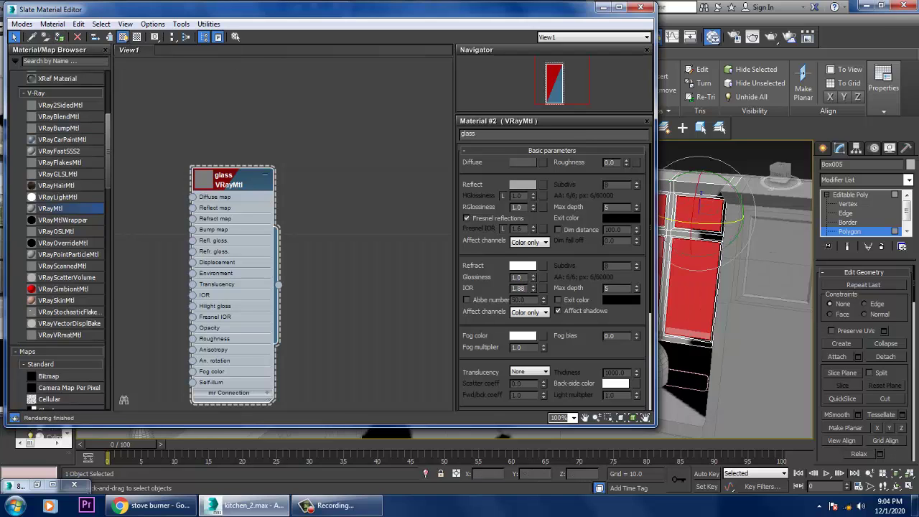
left_click(602, 7)
scroll(574, 287, "up", 3)
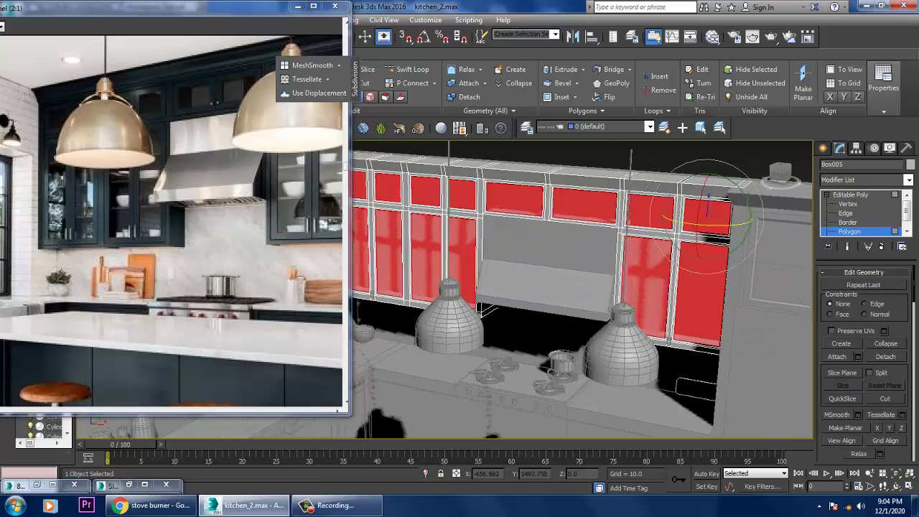
key("ctrl+d")
Step: Draw a thin shelf box in the Left view across the upper cabinet's depth, about 1.4 long and 31.6 wide
middle_click_drag(574, 288, 532, 273, "alt")
scroll(582, 287, "up", 3)
middle_click_drag(582, 288, 639, 280, "alt")
left_click(630, 248)
key("alt+w")
key("alt+w")
key("alt+w")
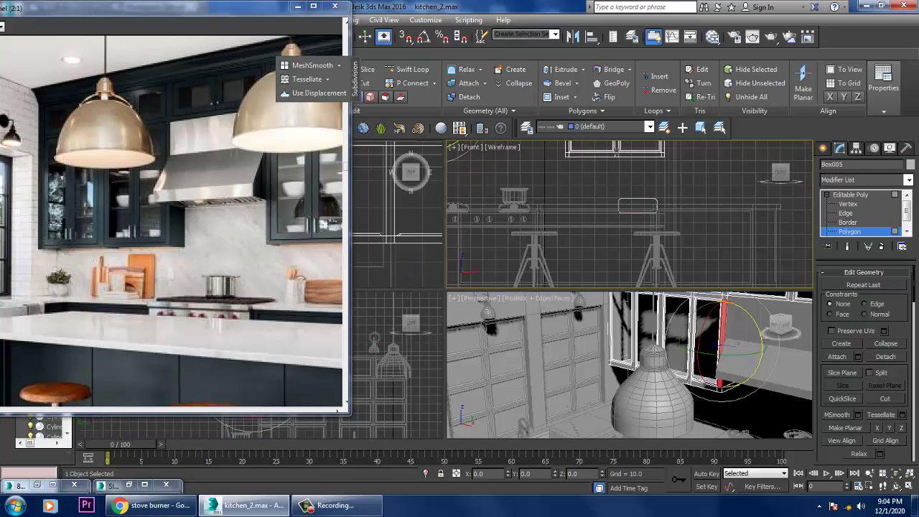
key("alt+w")
scroll(581, 287, "up", 2)
middle_click_drag(502, 287, 546, 295)
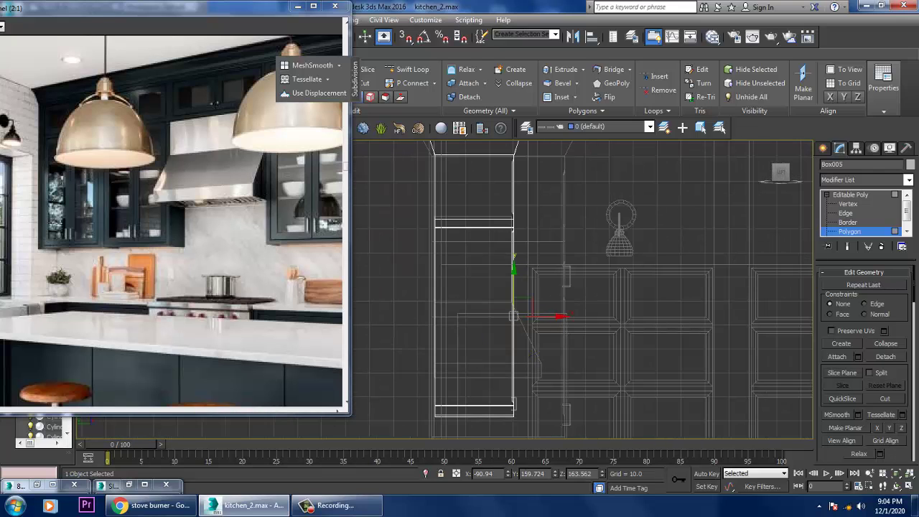
left_click(824, 147)
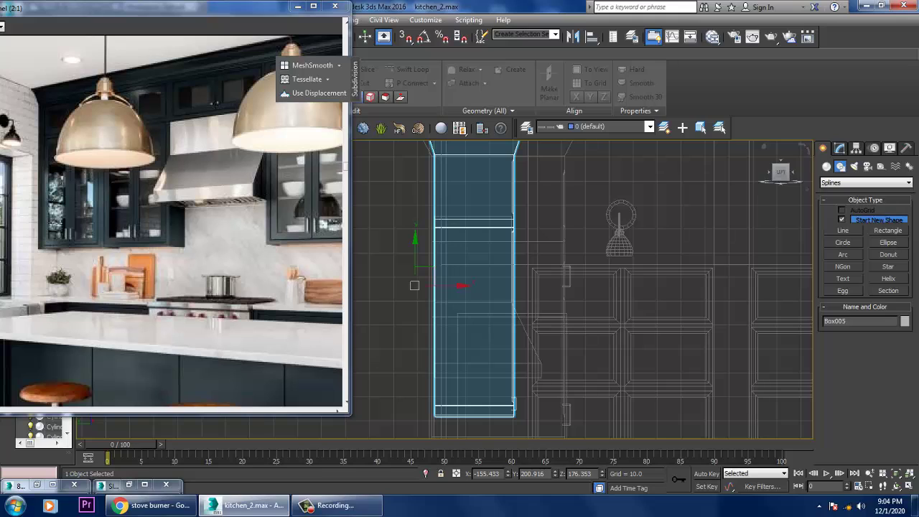
left_click(826, 166)
left_click(843, 221)
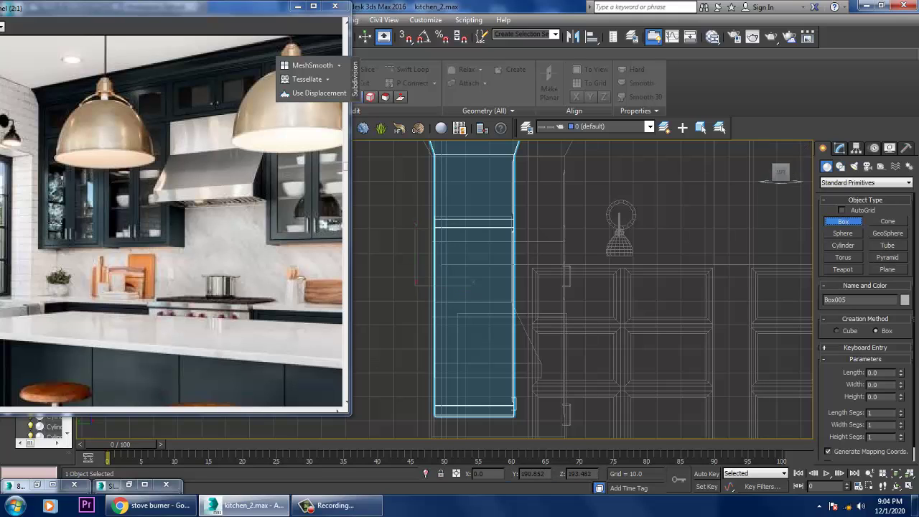
left_click_drag(435, 244, 502, 256)
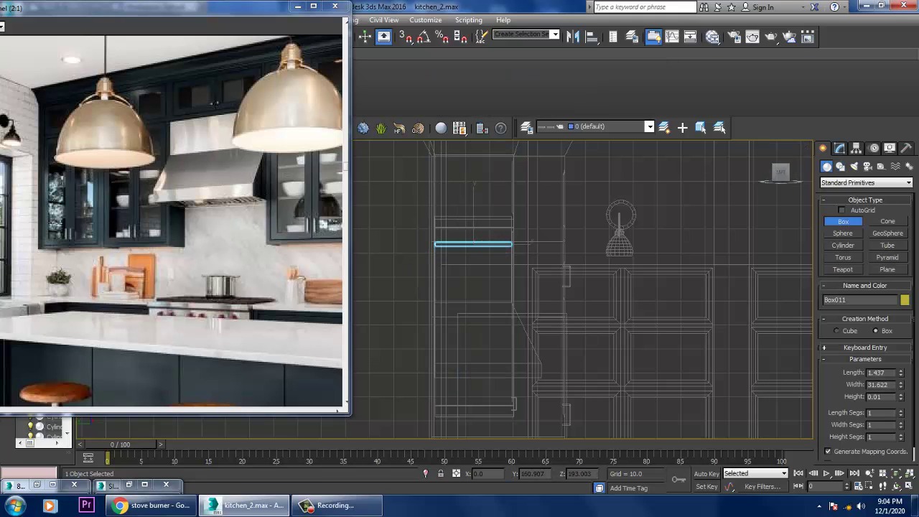
Step: Move the shelf box along X to the cabinet side next to the range hood, at X -92.916
key("p")
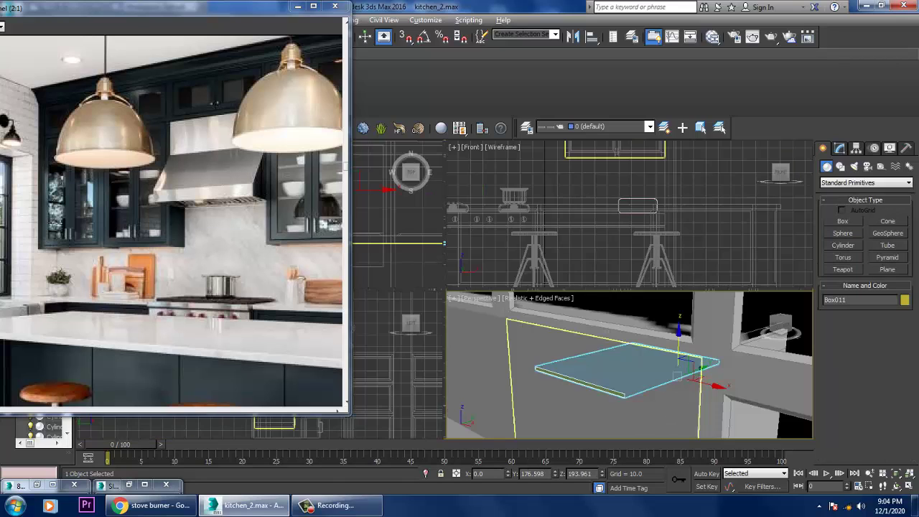
mouse_move(581, 287)
middle_mouse_down("alt")
mouse_move(646, 309)
mouse_move(682, 277)
middle_mouse_up("alt")
left_click_drag(725, 289, 417, 286)
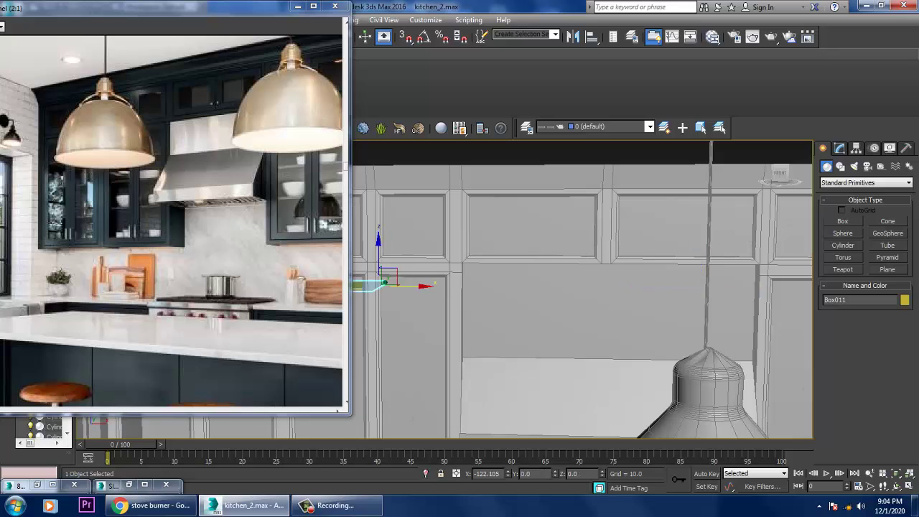
middle_click_drag(582, 287, 610, 290, "alt")
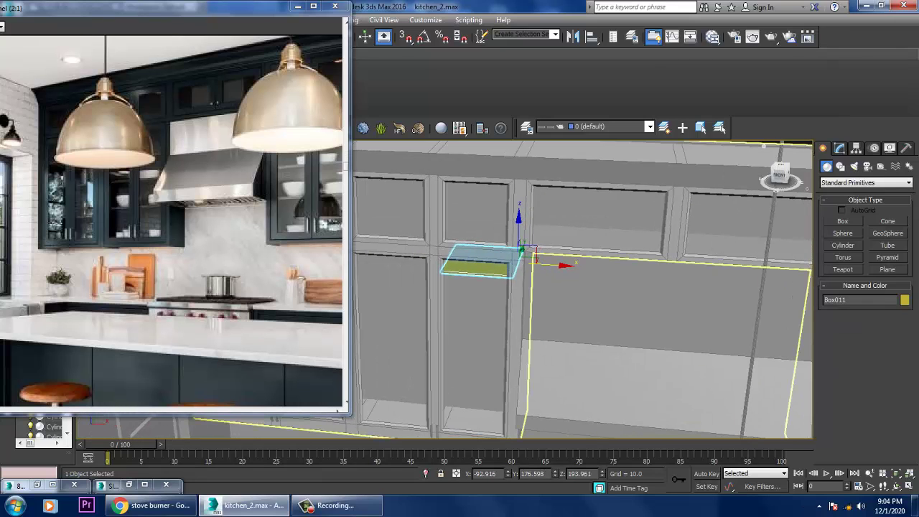
Step: Set the shelf's height to 70.998 so it spans the two glass doors and its length to 1.667
left_click(840, 148)
left_click_drag(899, 298, 899, 280)
middle_click_drag(582, 287, 657, 291, "alt")
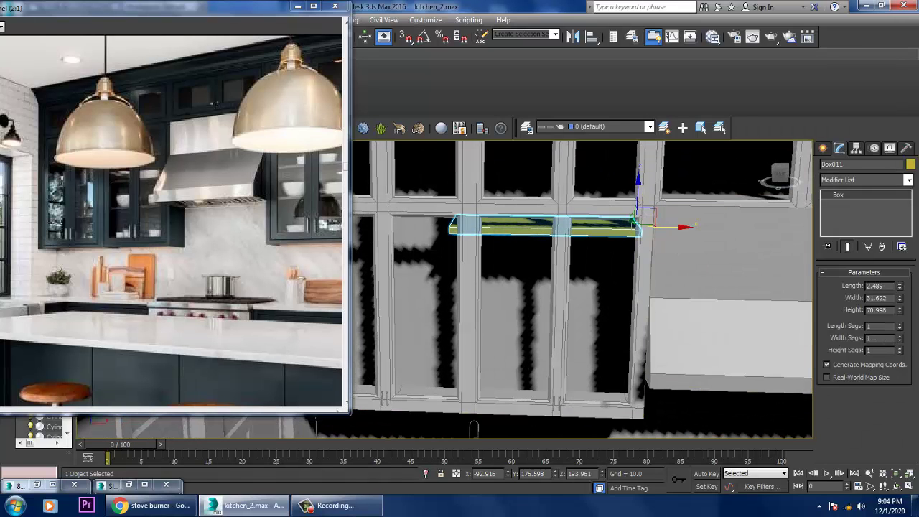
left_click_drag(899, 286, 899, 290)
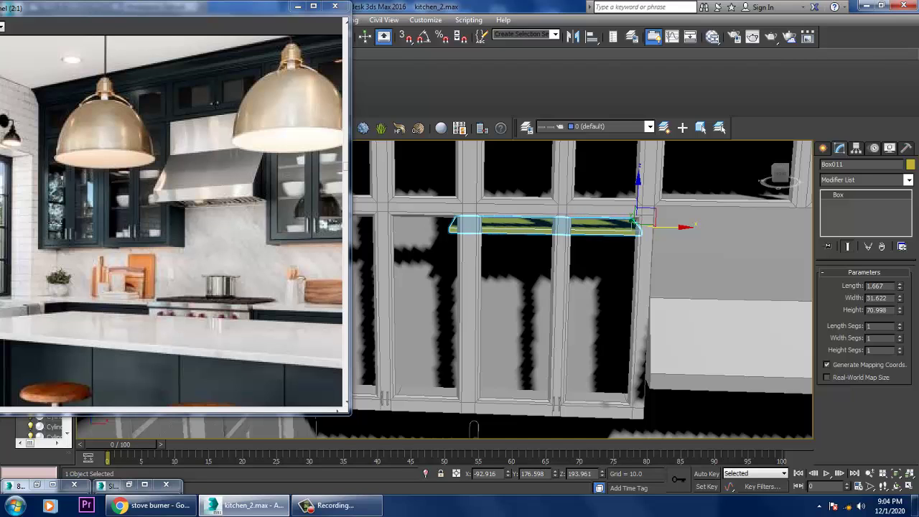
Step: Shift the shelf along Y to 179.059 to fit it within the upper cabinet's depth
key("z")
key("alt+w")
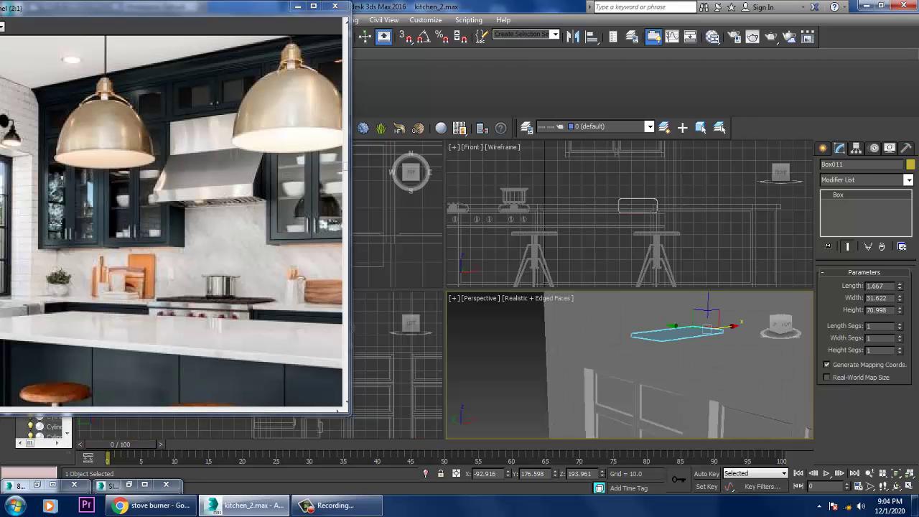
key("f")
key("alt+w")
key("z")
scroll(583, 290, "down", 3)
middle_click_drag(531, 287, 584, 282)
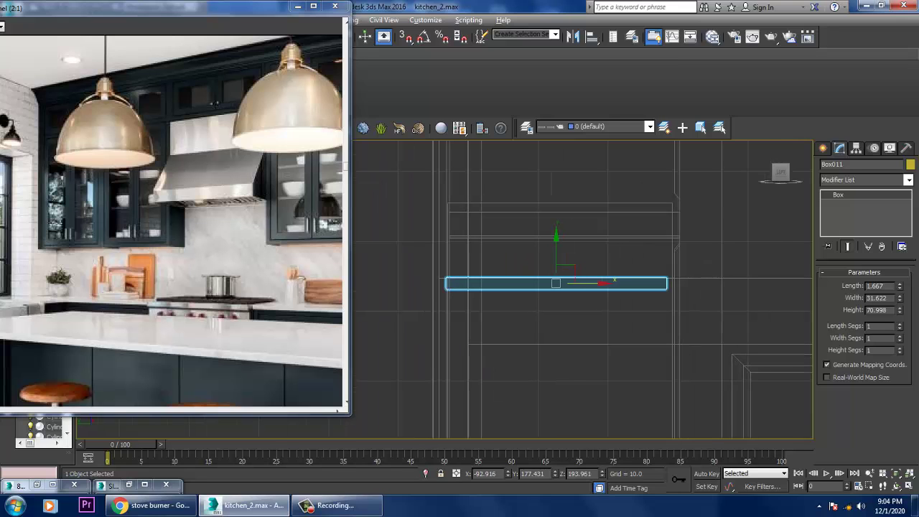
key("alt+w")
key("alt+w")
middle_click_drag(583, 288, 502, 287, "alt")
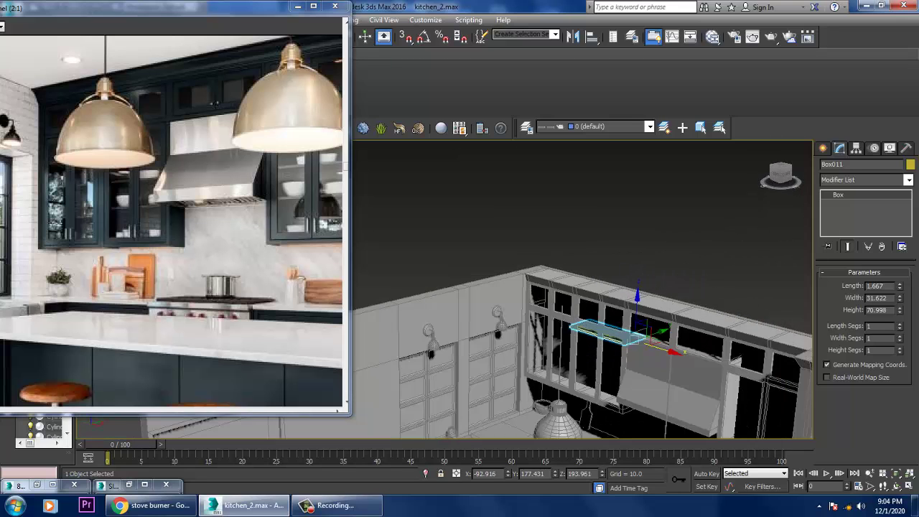
scroll(583, 289, "up", 5)
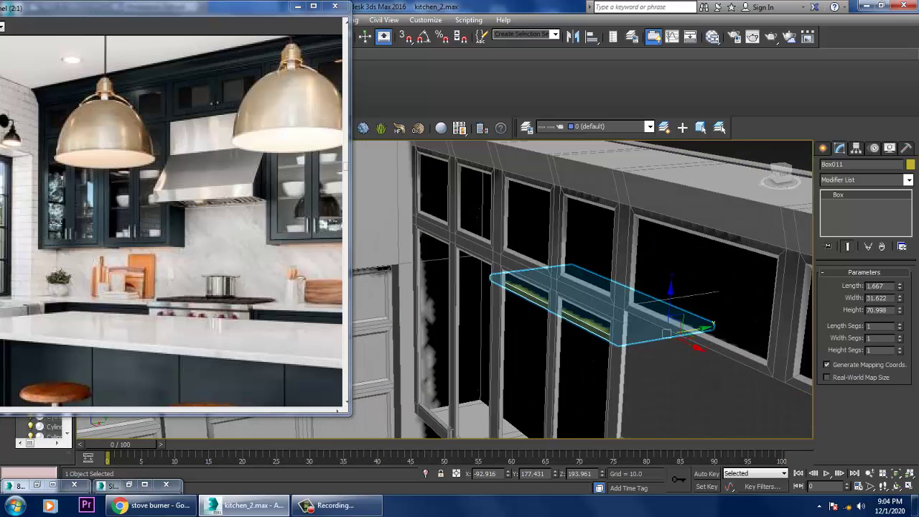
left_click_drag(687, 329, 693, 327)
Step: Convert the shelf to an editable poly and move its far end vertices along X to -158.214, behind the door divider
middle_click_drag(583, 287, 654, 287, "alt")
right_click(772, 266)
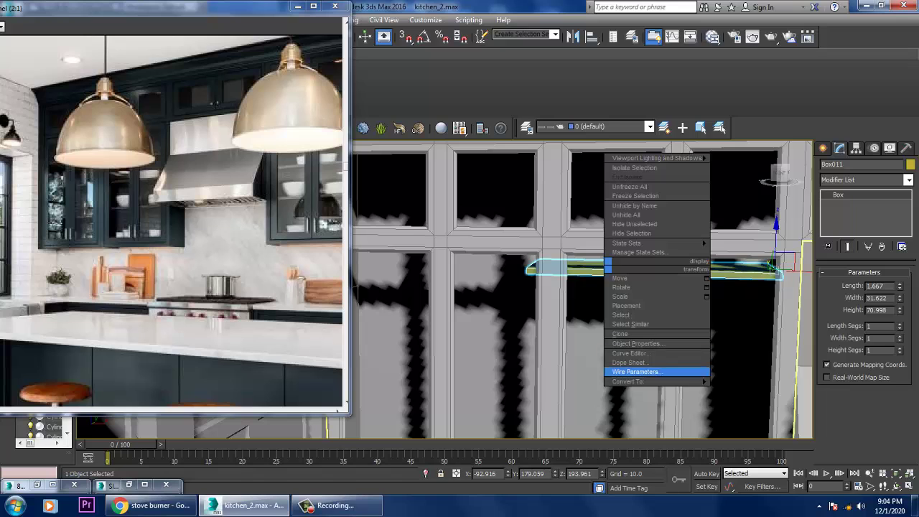
mouse_move(656, 379)
left_click(759, 388)
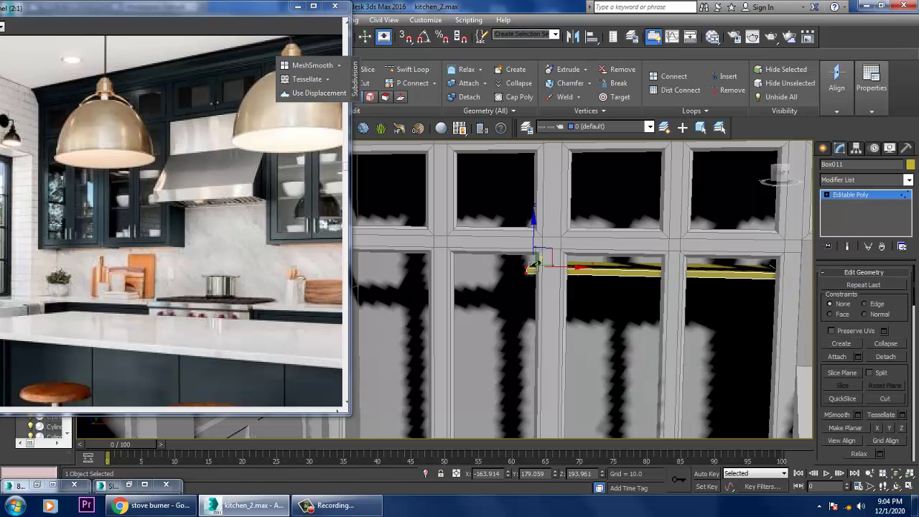
left_click_drag(531, 267, 537, 262)
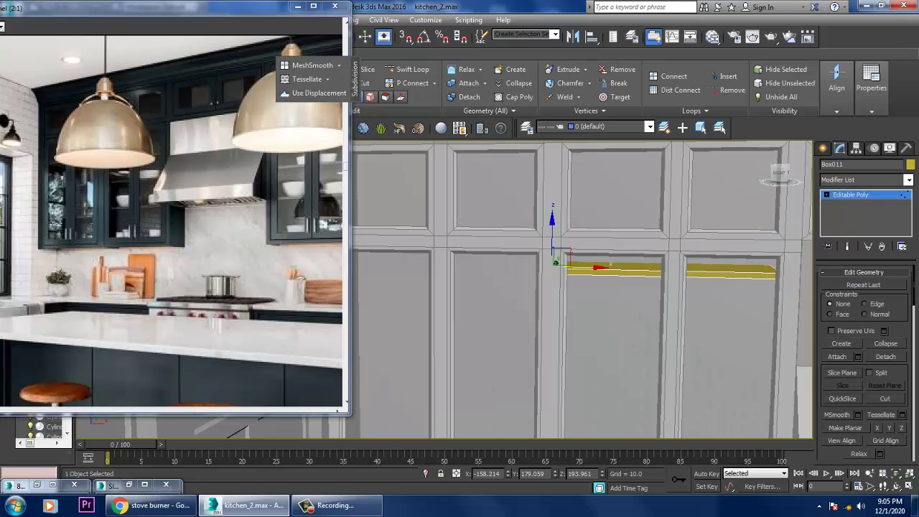
key("1")
Step: Lower the shelf behind the two tall glass doors to Z 181.852
scroll(581, 287, "down", 5)
middle_click_drag(582, 287, 606, 287, "alt")
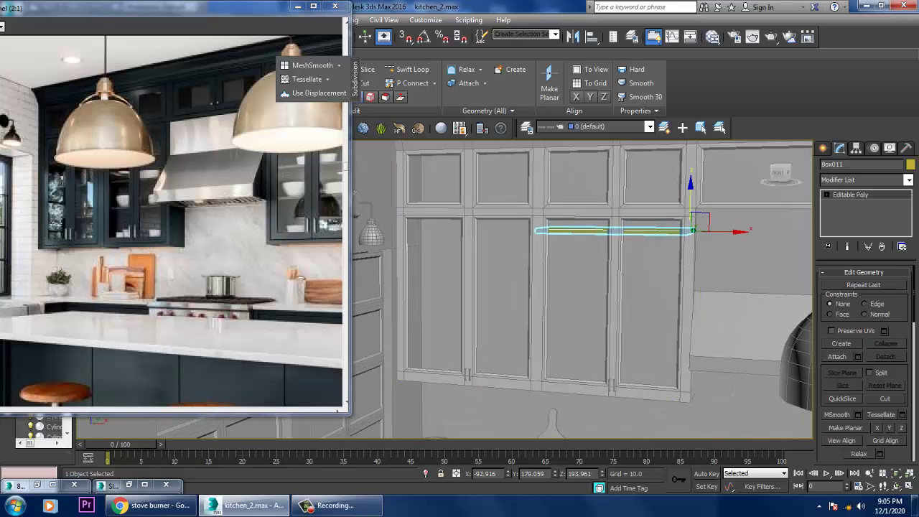
left_click_drag(690, 193, 690, 219)
middle_click_drag(690, 219, 718, 226, "alt")
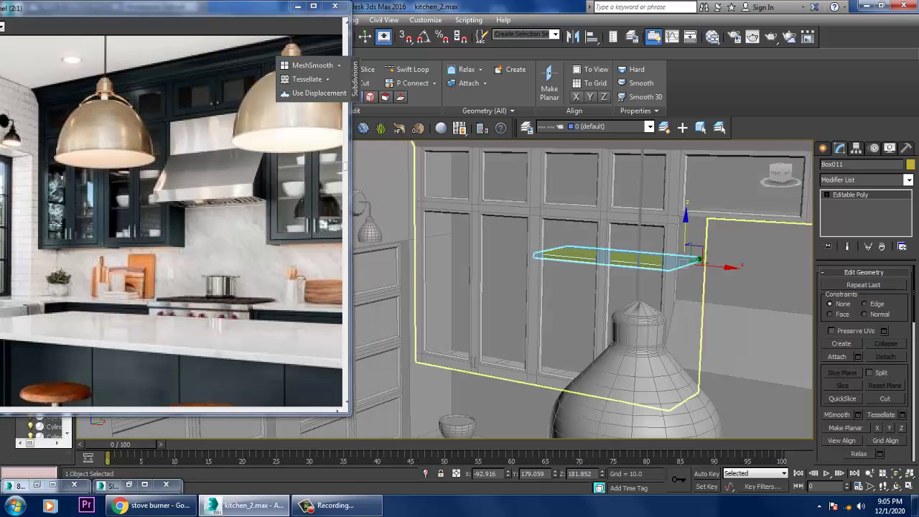
Step: Clone the shelf downward as two evenly spaced copies inside the cabinet
left_click_drag(686, 244, 685, 288, "shift")
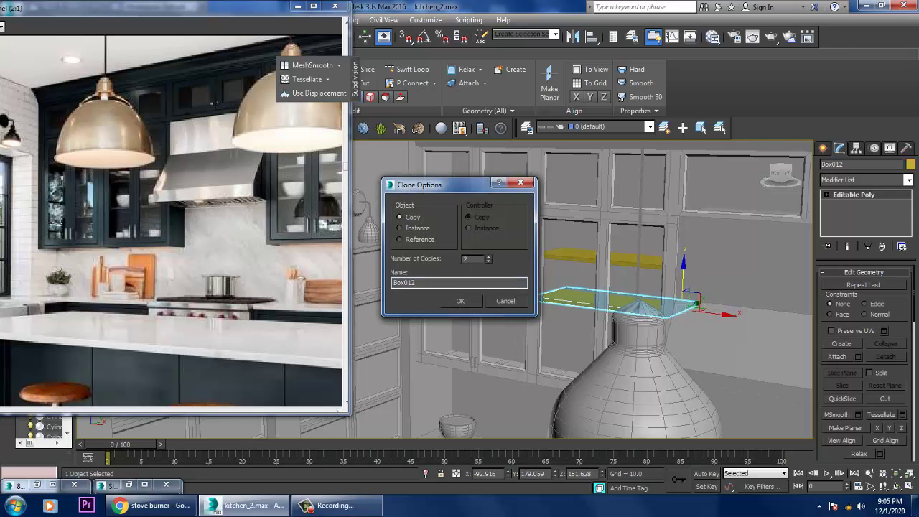
key("Return")
mouse_move(686, 288)
middle_mouse_down("alt")
mouse_move(671, 291)
mouse_move(693, 309)
middle_mouse_up("alt")
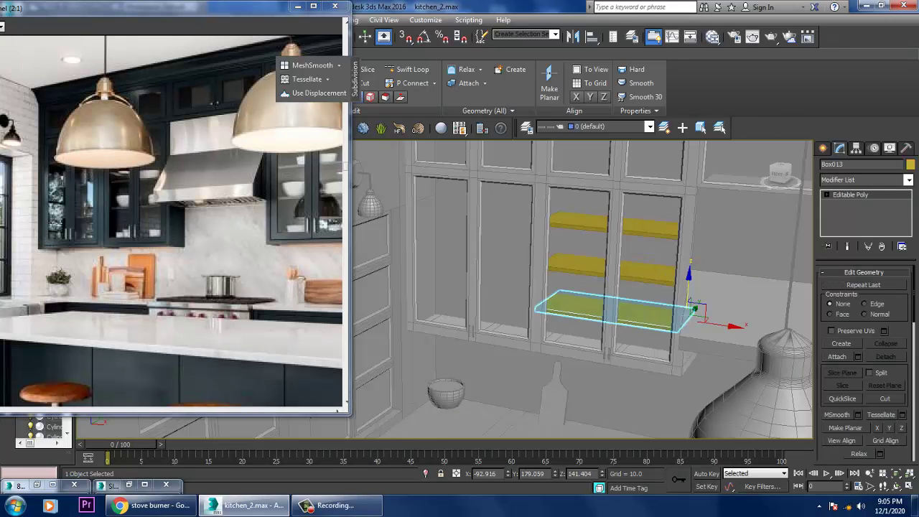
Step: Freeze the upper cabinets together with the middle shelf and display the view in wireframe
left_click(693, 309)
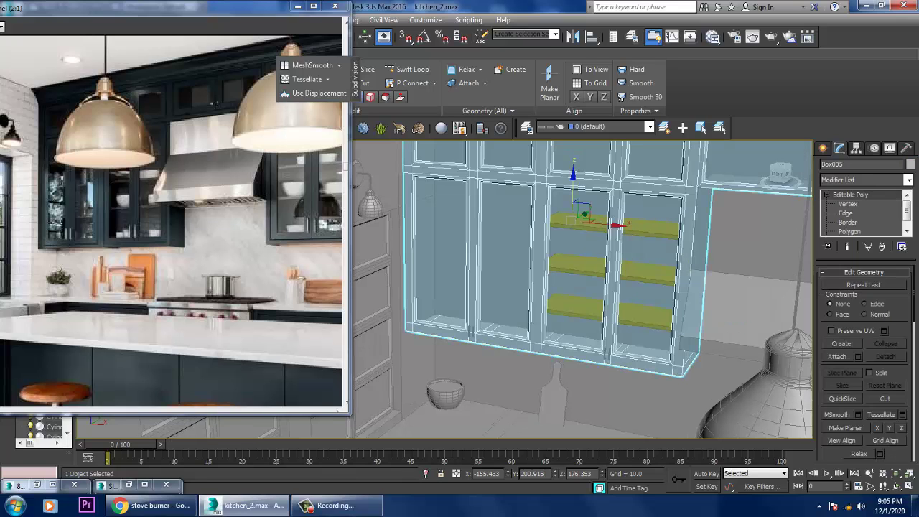
left_click(610, 267)
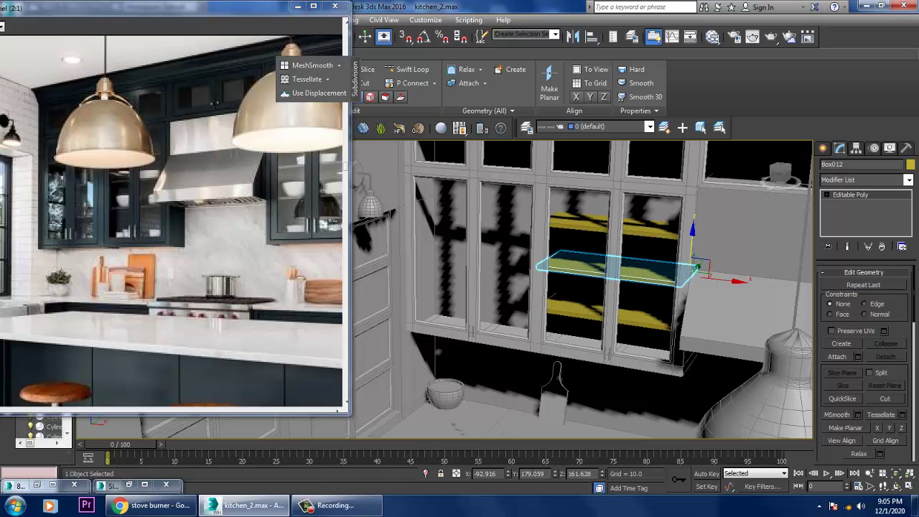
left_click(689, 287, "ctrl")
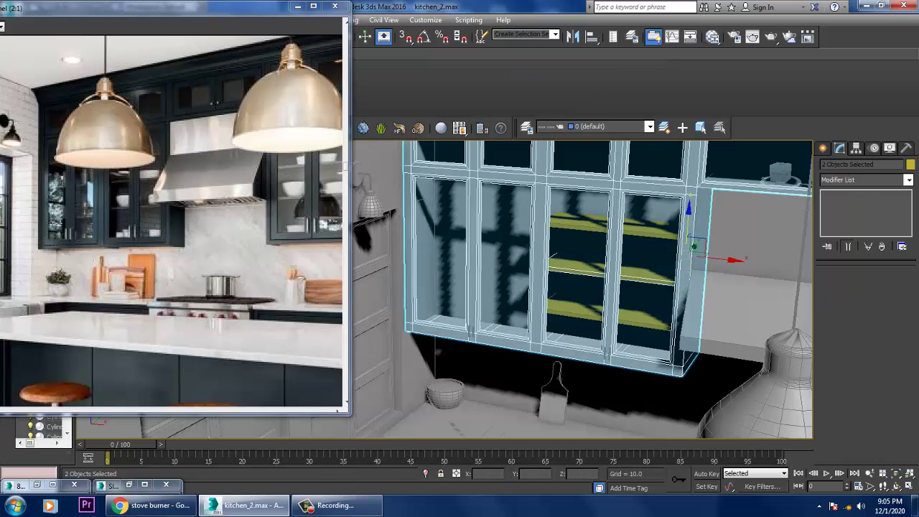
right_click(582, 172)
left_click(631, 115)
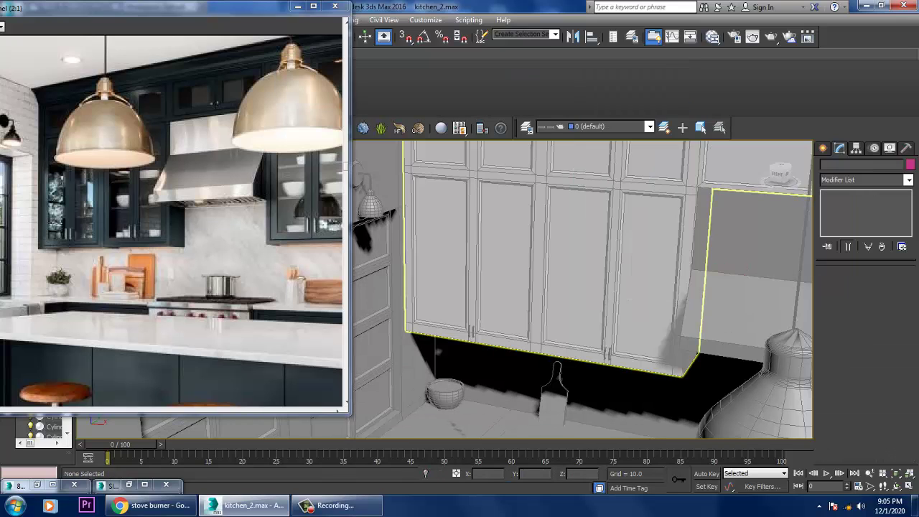
key("F3")
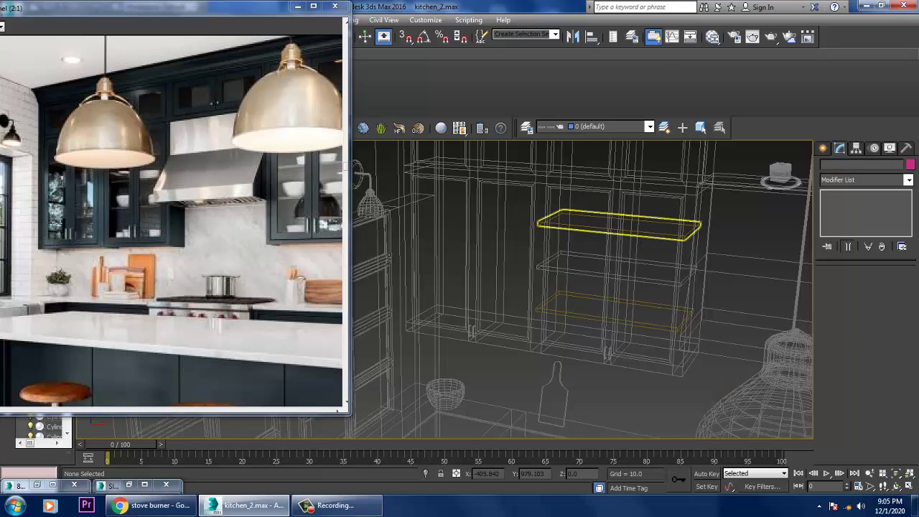
Step: Unfreeze all objects, releasing the upper cabinets and the middle shelf
left_click(619, 214)
right_click(581, 248)
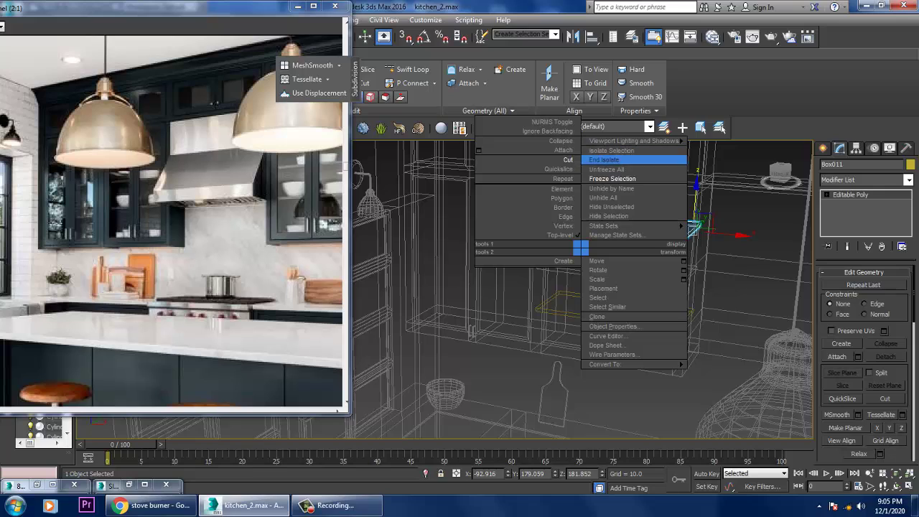
key("Escape")
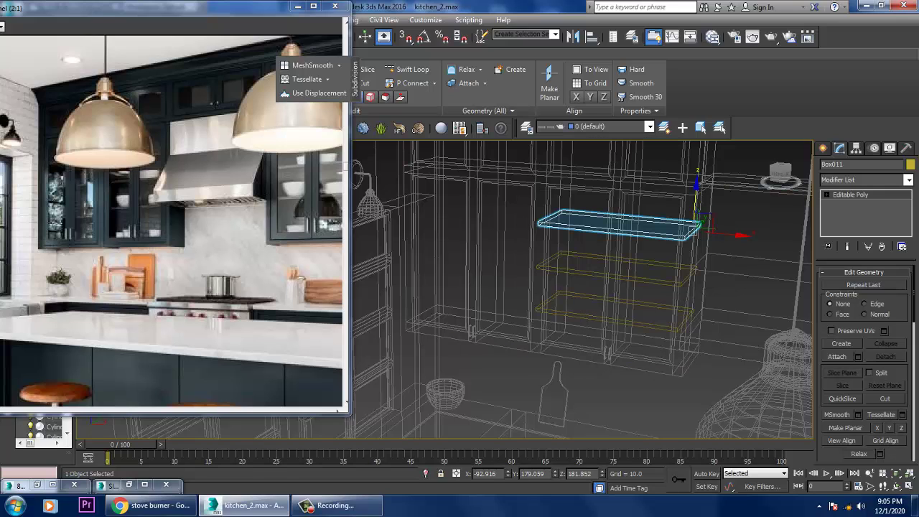
Step: Clone all three shelves as one set of copies along X, behind the neighbouring pair of tall glass doors
left_click(618, 270, "ctrl")
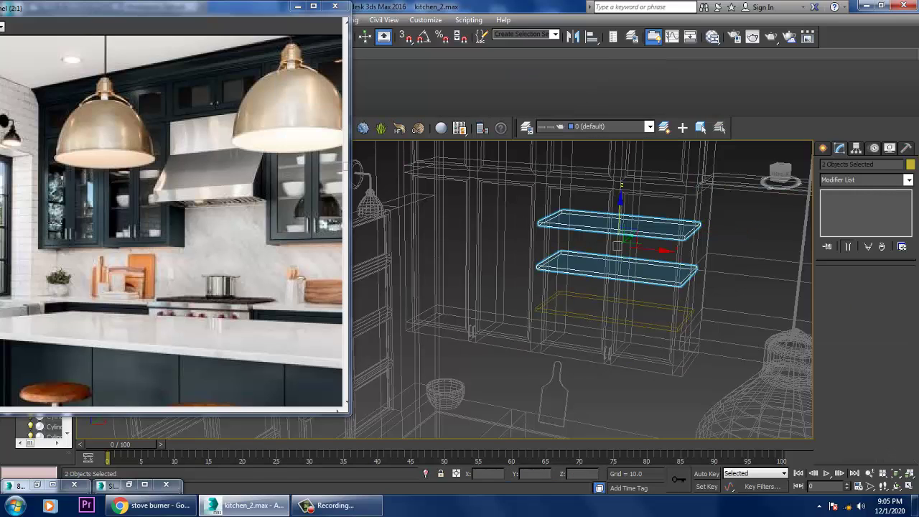
left_click(613, 311, "ctrl")
middle_click_drag(617, 287, 625, 265, "alt")
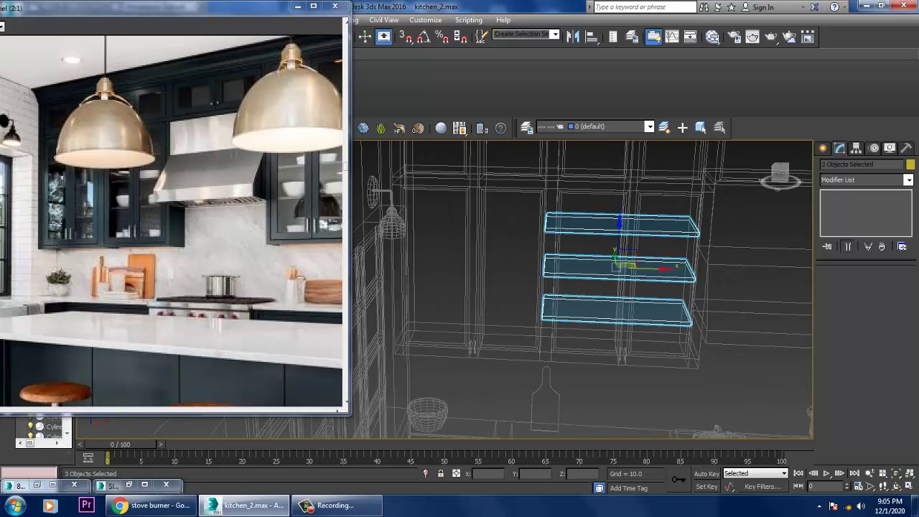
mouse_move(664, 268)
left_mouse_down()
mouse_move(507, 266)
mouse_move(519, 264)
left_mouse_up()
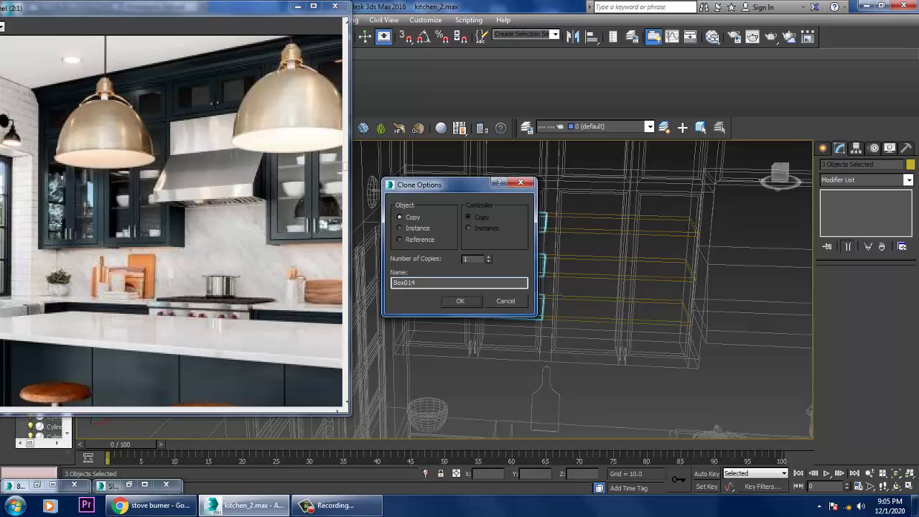
key("Return")
middle_click_drag(517, 265, 639, 243, "alt")
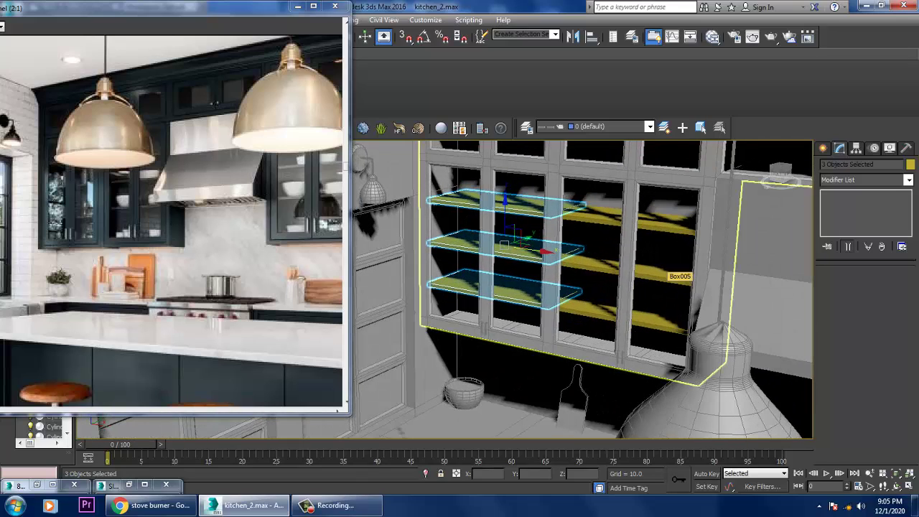
Step: Clone the three shelves along X into the glass-door cabinet on the other side of the range hood
middle_click_drag(668, 272, 531, 287, "alt")
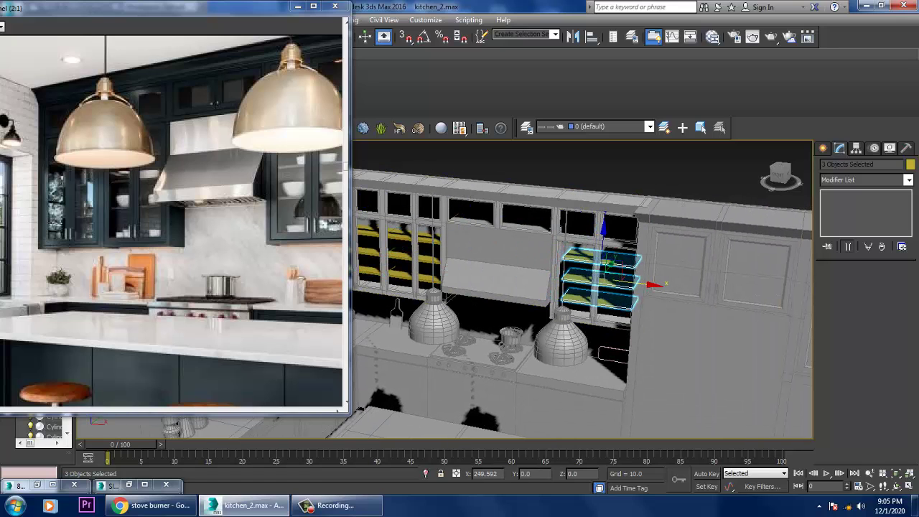
key("ctrl+v")
key("Return")
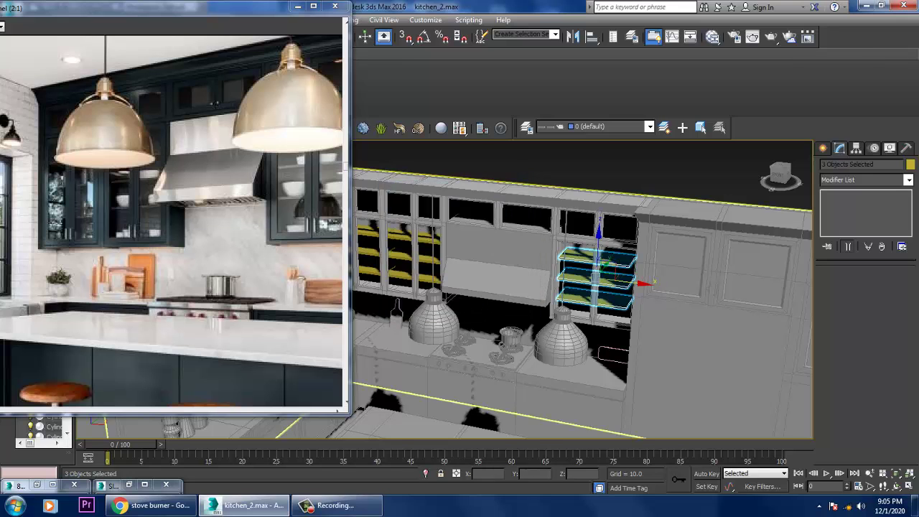
Step: Nudge the three copied shelves along X, away from the range hood, inside the glass-door cabinet
key("z")
scroll(581, 287, "down", 4)
scroll(582, 287, "up", 3)
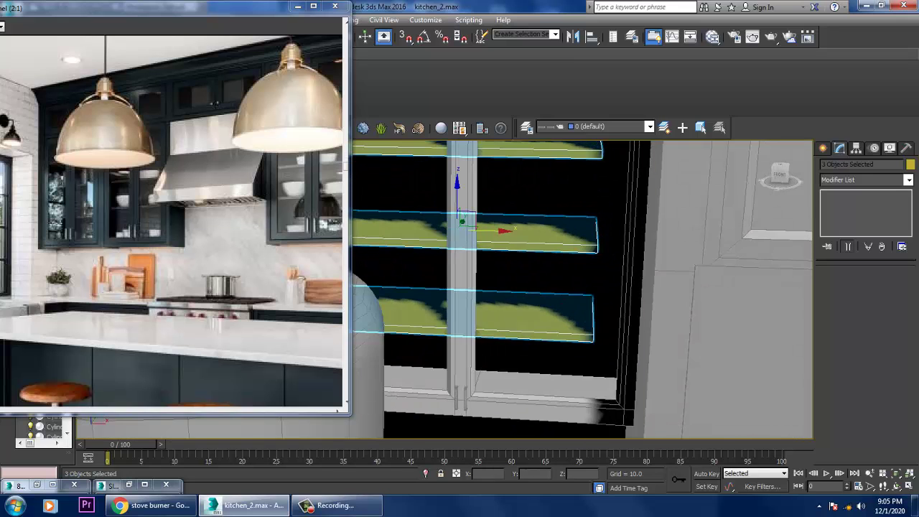
middle_click_drag(550, 219, 542, 236, "alt")
scroll(546, 230, "down", 3)
scroll(546, 230, "up", 1)
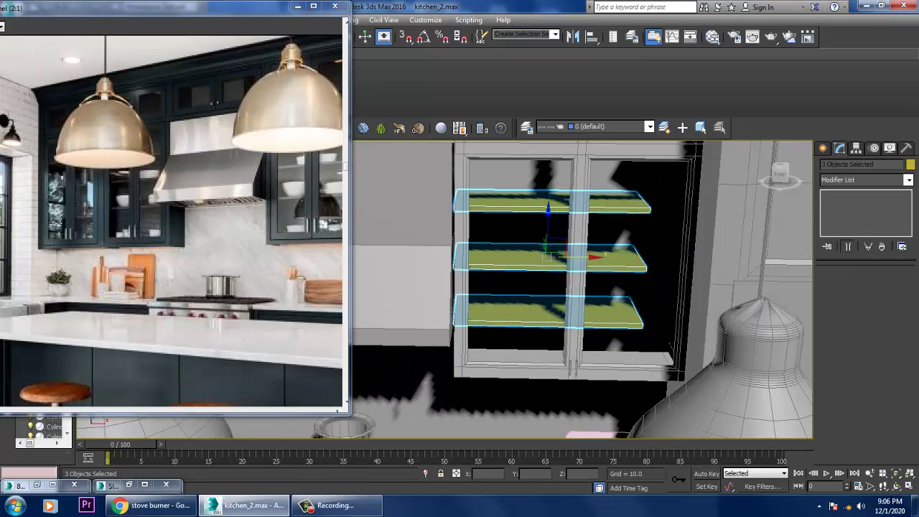
left_click_drag(574, 256, 580, 256)
middle_click_drag(580, 256, 574, 258, "alt")
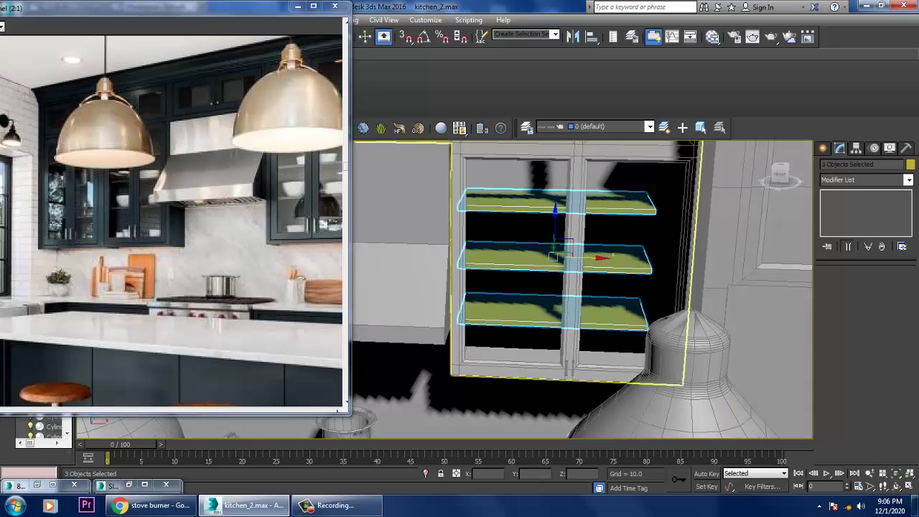
Step: Stretch the three shelves along X to better fill the cabinet's width and adjust their position along X
left_click_drag(574, 256, 592, 257)
key("w")
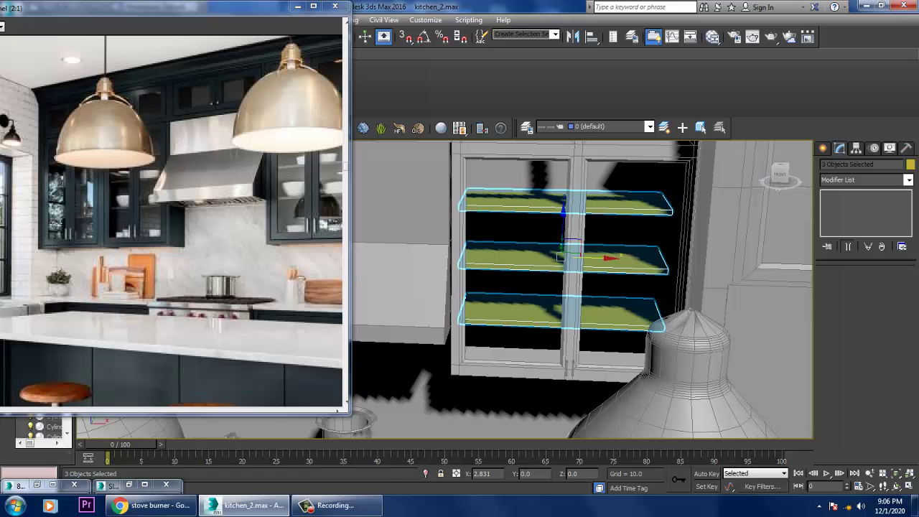
middle_click_drag(592, 257, 561, 256, "alt")
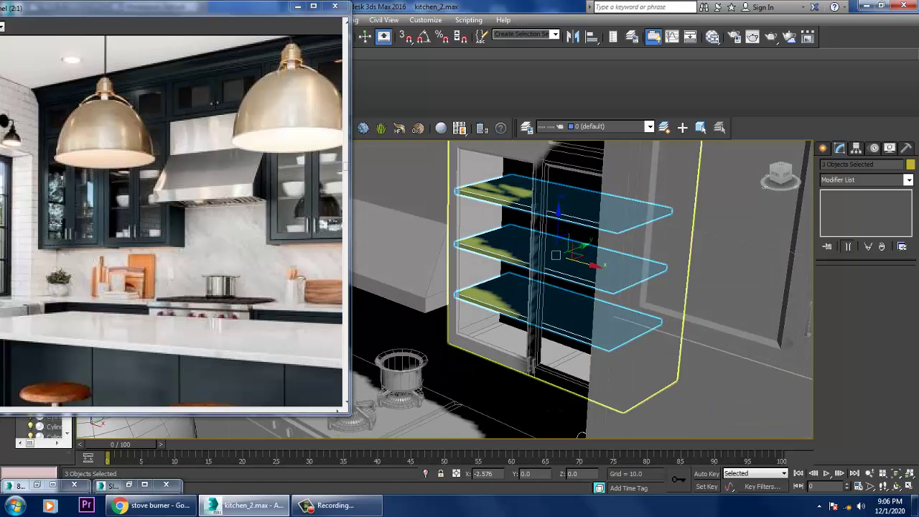
middle_click_drag(561, 256, 596, 257, "alt")
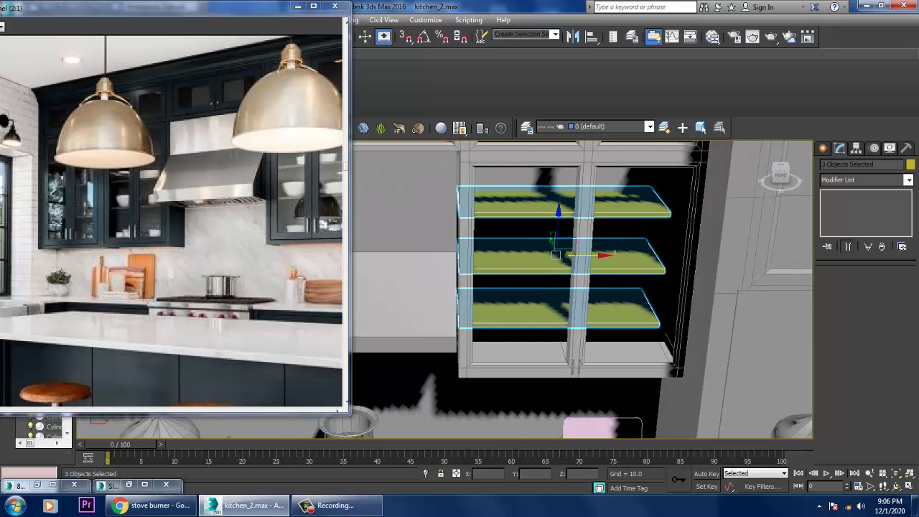
Step: Assign one light grey object colour to every object in the scene
scroll(596, 257, "down", 5)
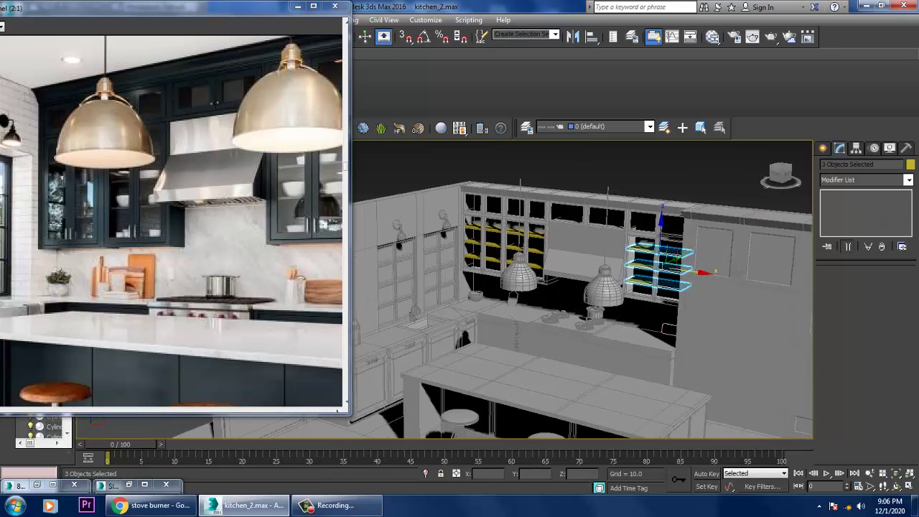
key("ctrl+a")
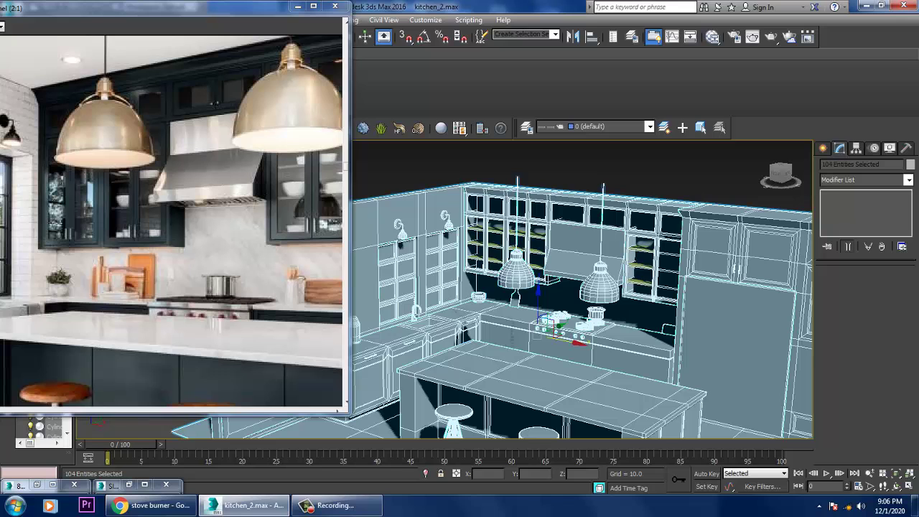
left_click(910, 164)
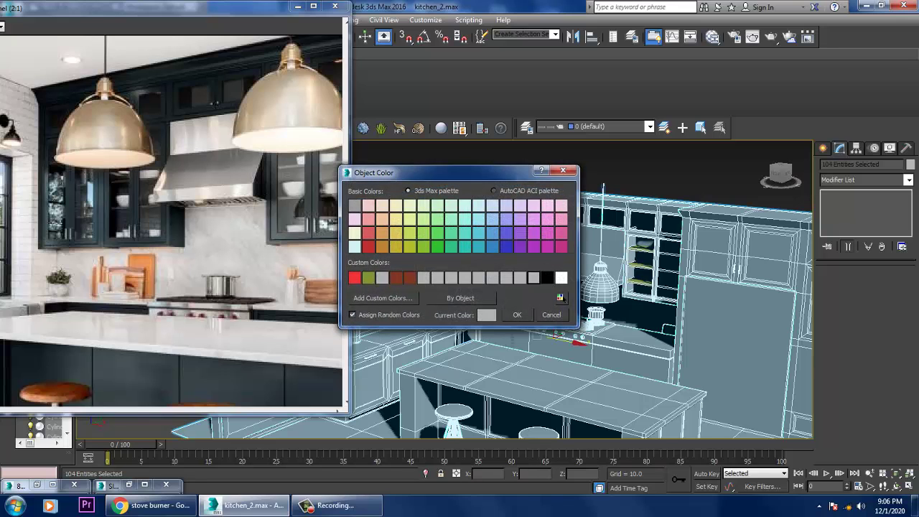
left_click(517, 315)
Step: Minimise the reference image and examine the whole kitchen, including the base cabinets, island and glass-door cabinets
left_click(298, 6)
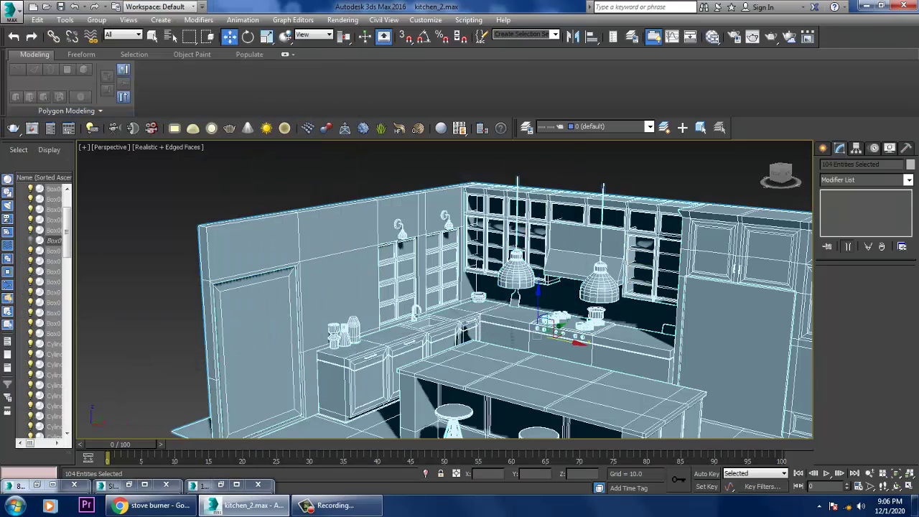
key("z")
key("ctrl+d")
scroll(446, 287, "up", 5)
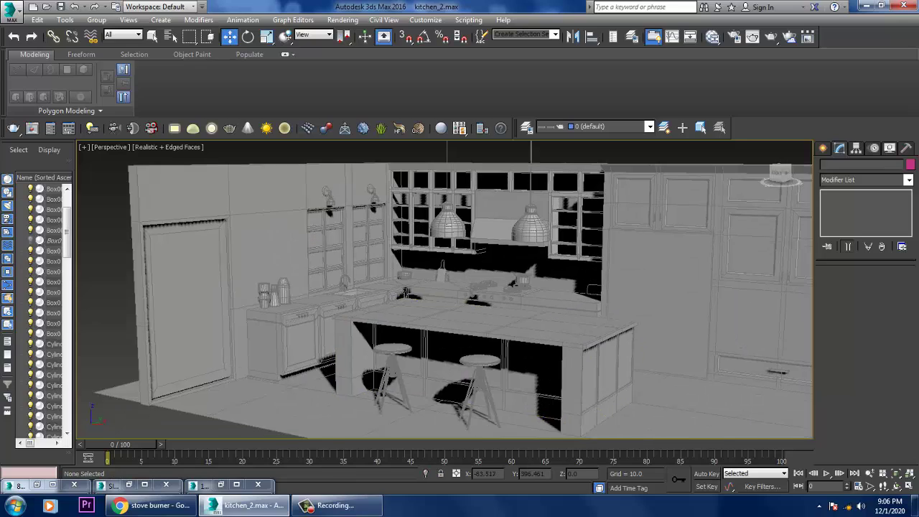
scroll(594, 312, "up", 4)
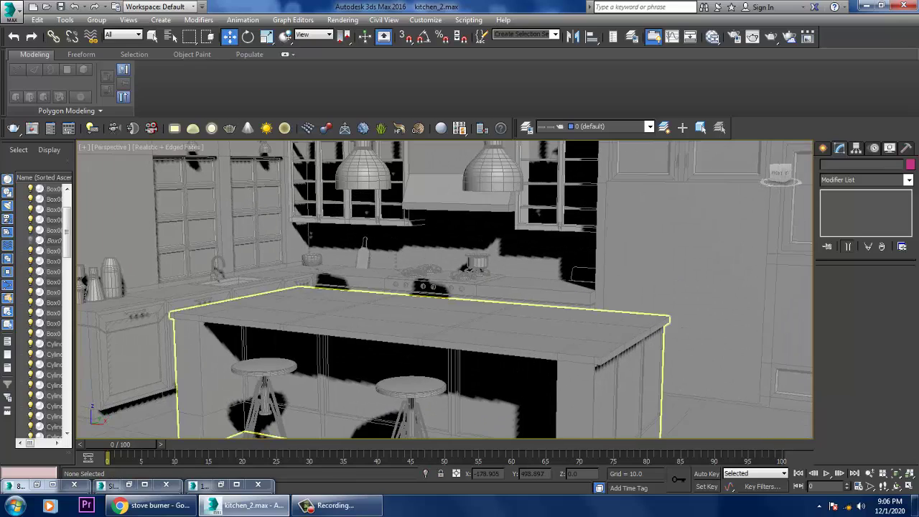
left_click(431, 323)
scroll(445, 287, "down", 6)
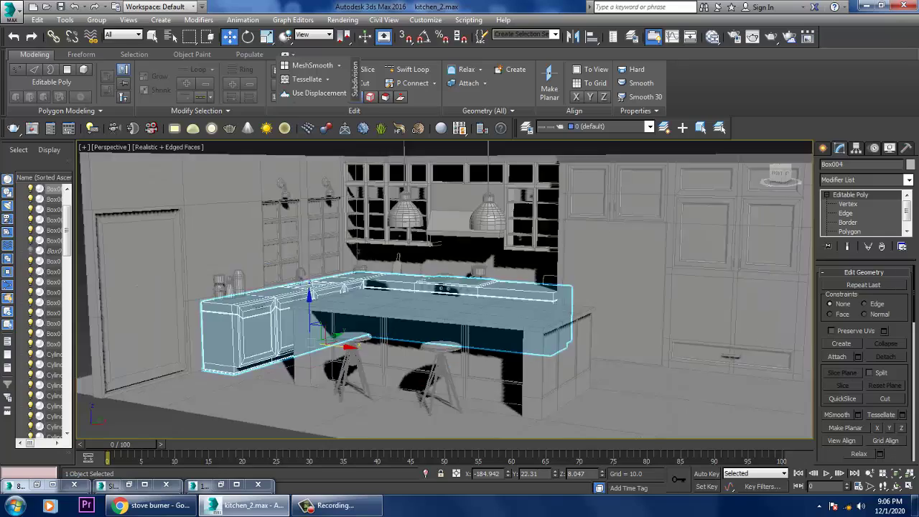
scroll(445, 287, "down", 6)
scroll(611, 302, "up", 8)
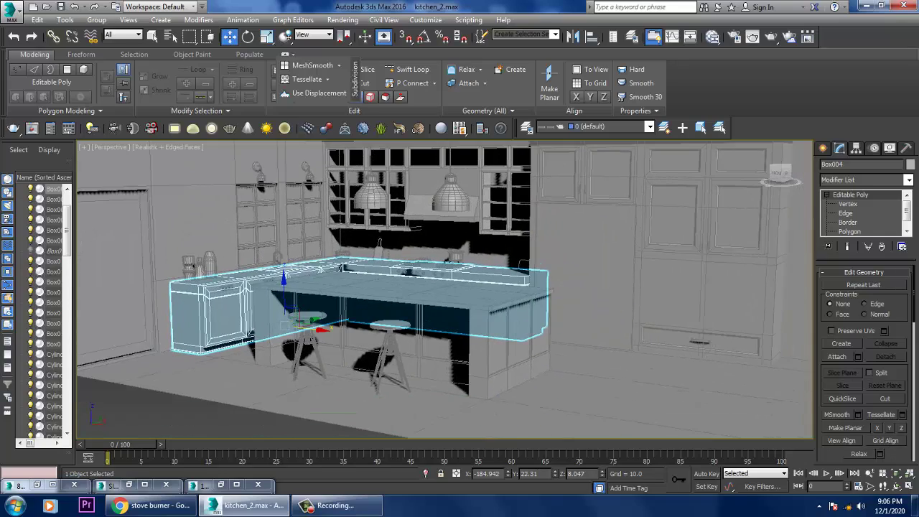
mouse_move(445, 287)
middle_mouse_down("alt")
mouse_move(441, 259)
mouse_move(442, 272)
middle_mouse_up("alt")
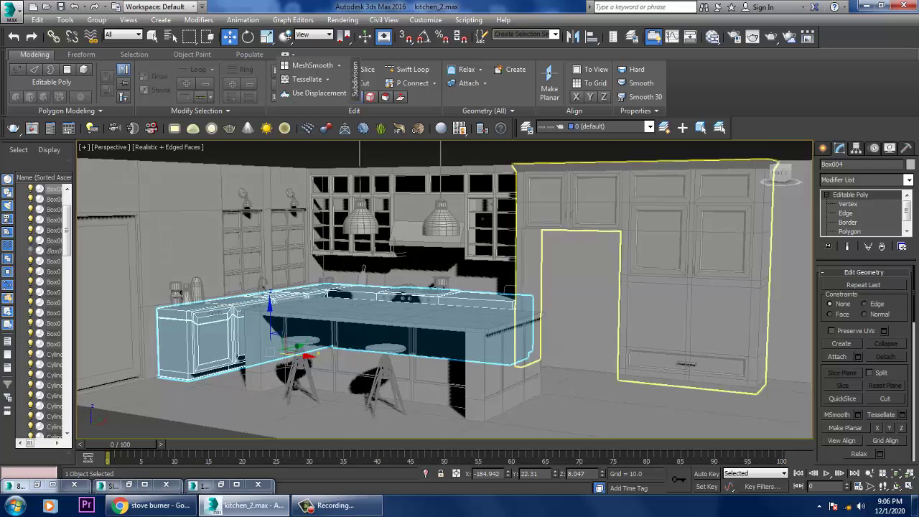